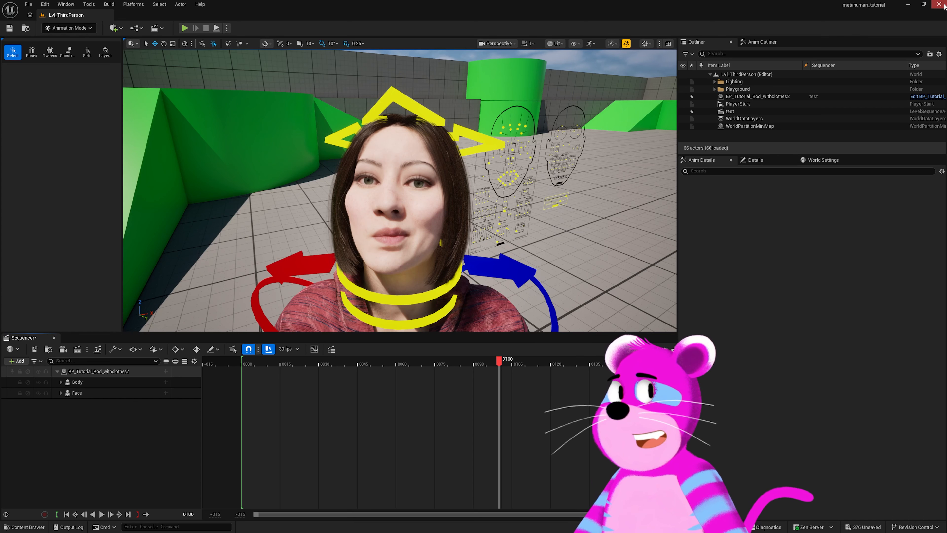
- Move the character's centre eye control slightly upward on the facial control board
left_click(513, 150)
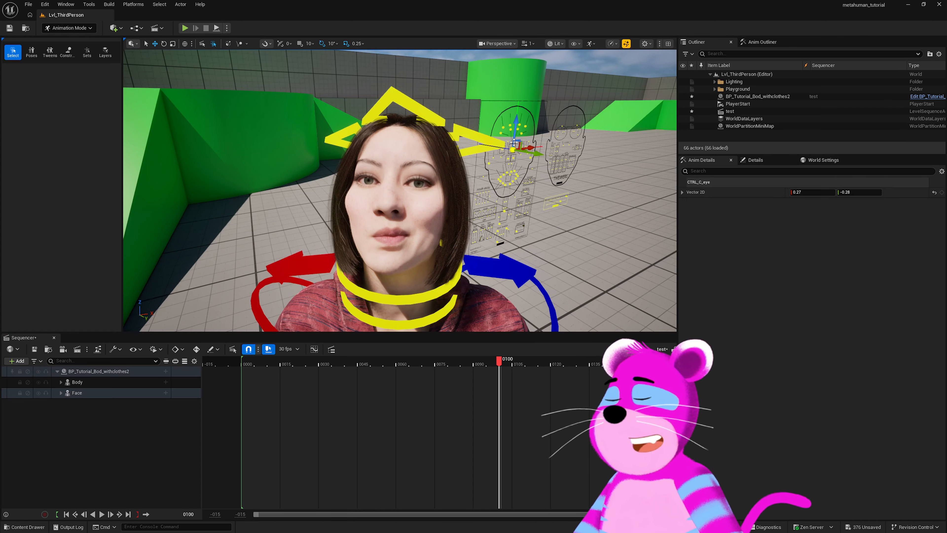
mouse_move(514, 143)
left_mouse_down()
mouse_move(514, 132)
mouse_move(518, 152)
mouse_move(529, 150)
mouse_move(518, 133)
left_mouse_up()
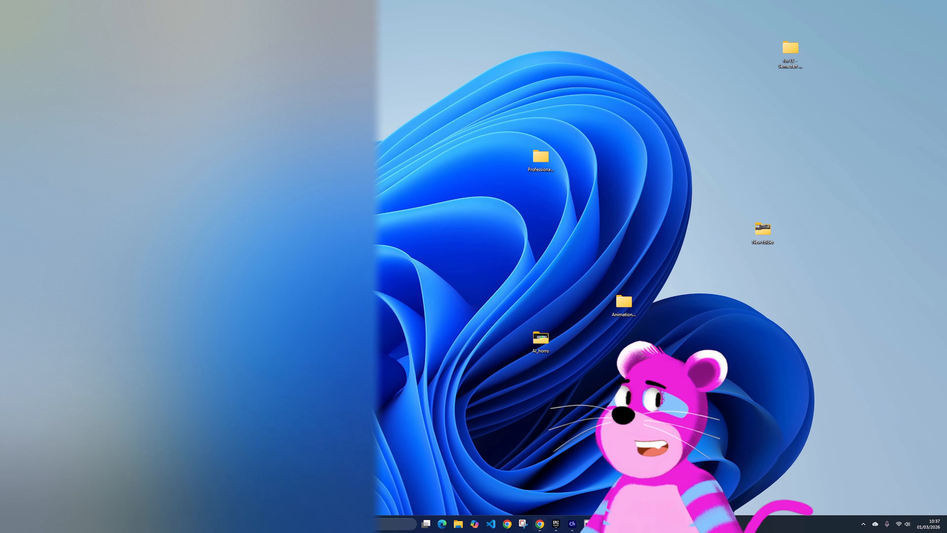
- Switch to the Epic Games Launcher and check that Unreal Engine 5.7.3's installation options include MetaHuman Creator Core Data
left_click(556, 526)
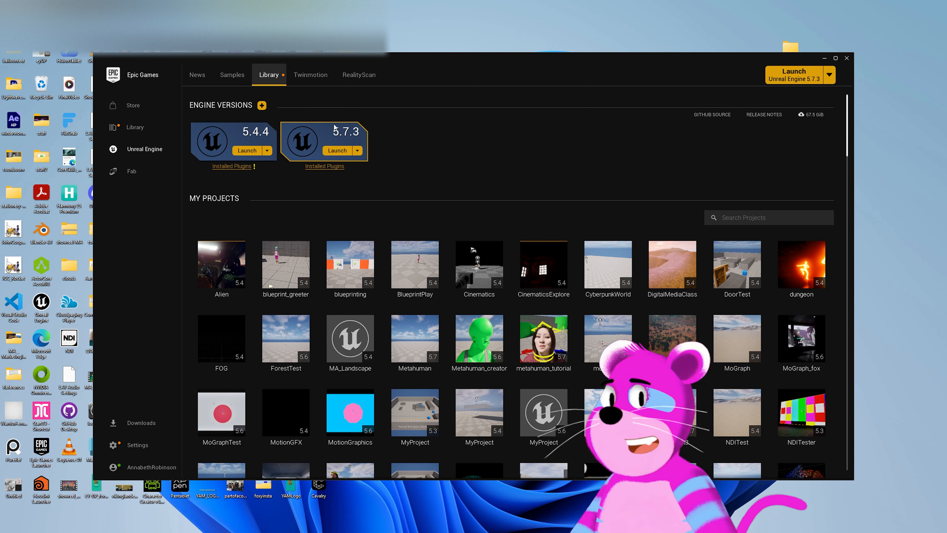
left_click(357, 151)
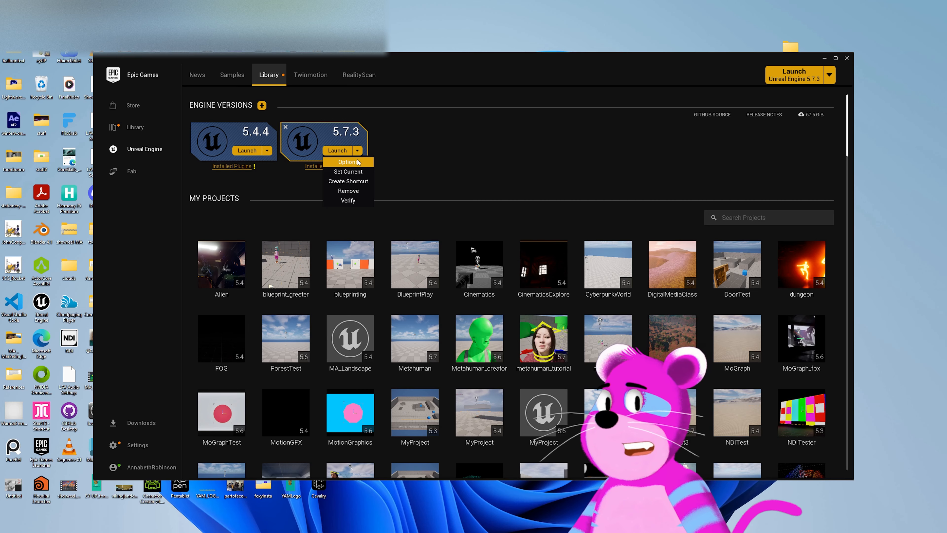
left_click(357, 162)
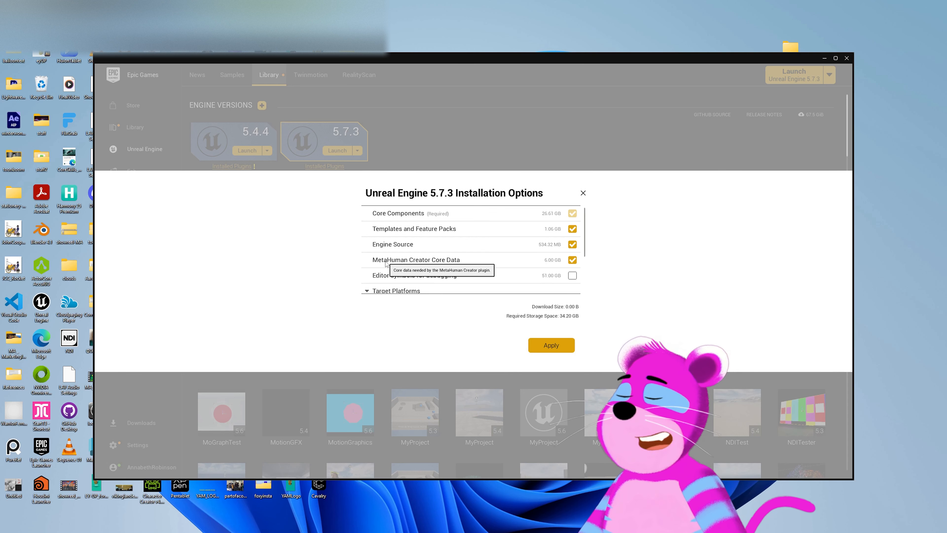
left_click(552, 345)
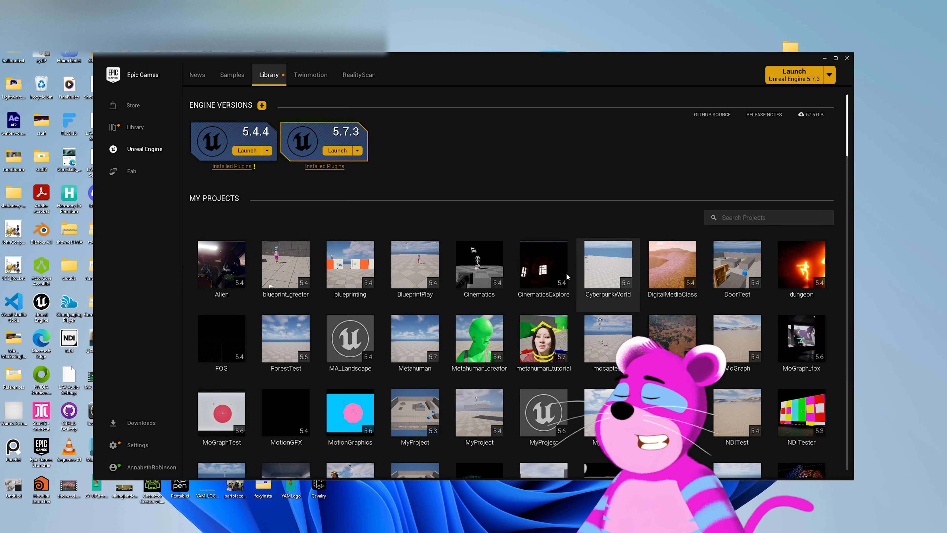
- Launch Unreal Engine 5.7.3 and start a new game project based on the Third Person template
left_click(340, 151)
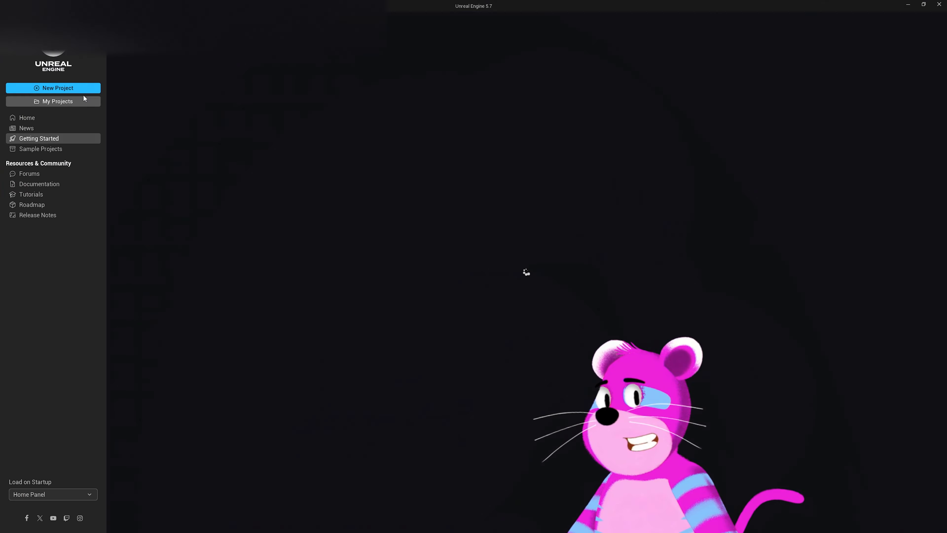
left_click(84, 88)
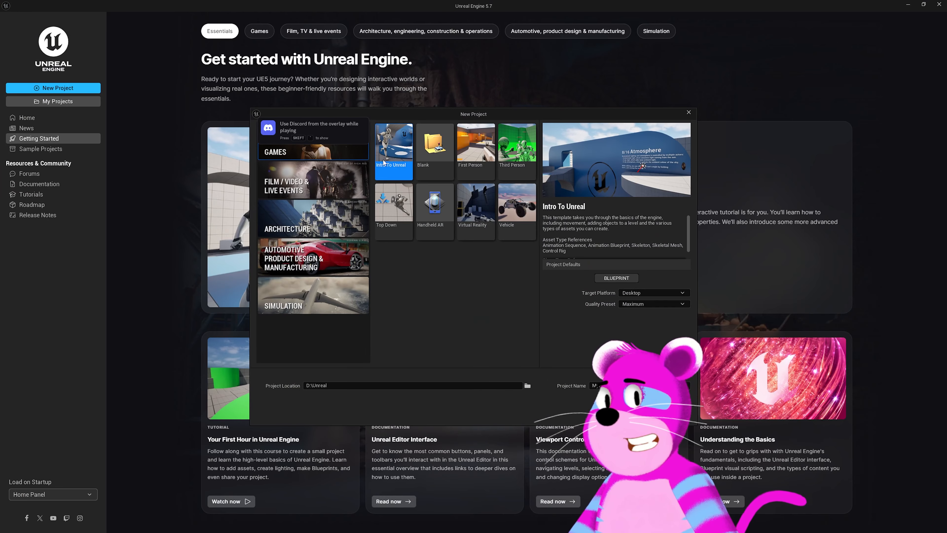
left_click(444, 159)
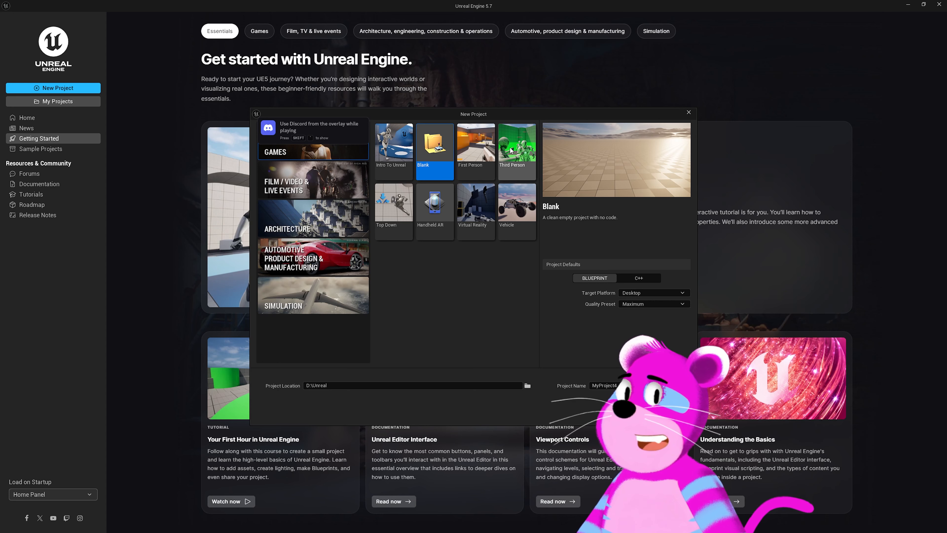
left_click(516, 159)
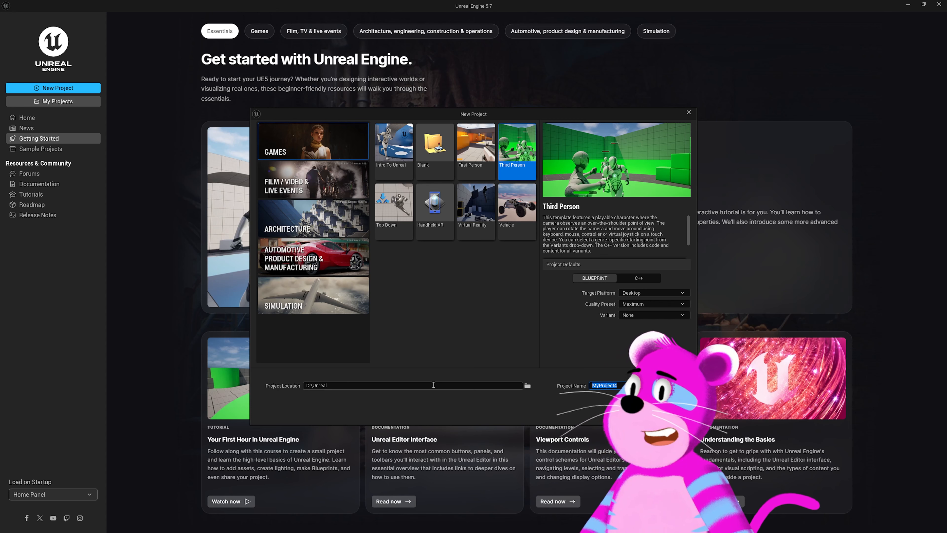
- Name the new project Metahuman_play and create it
type("Metah")
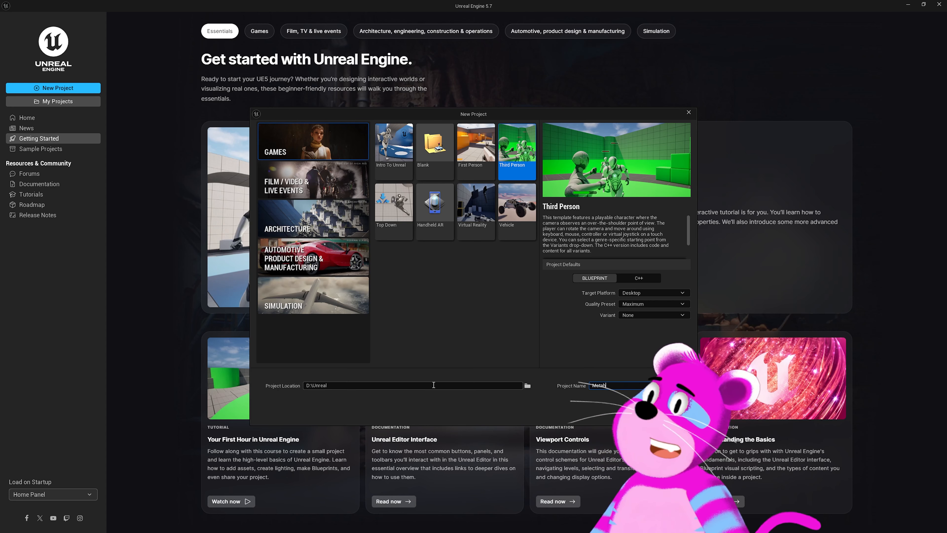
type("ui")
key("BackSpace")
type("man_")
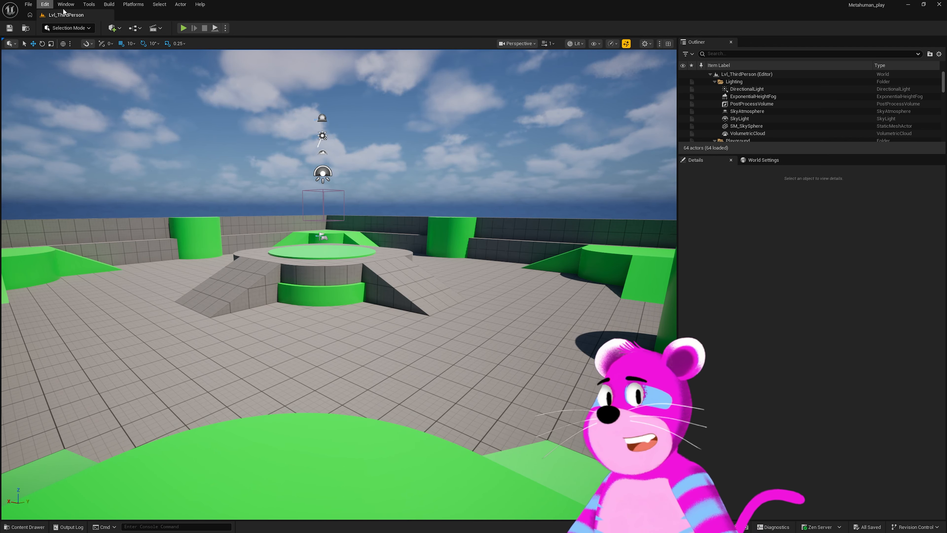
- Enable the MetaHuman Core Tech, MetaHuman Creator and MetaHuman Animator plugins, accepting the beta plugin, and restart the editor
left_click(45, 4)
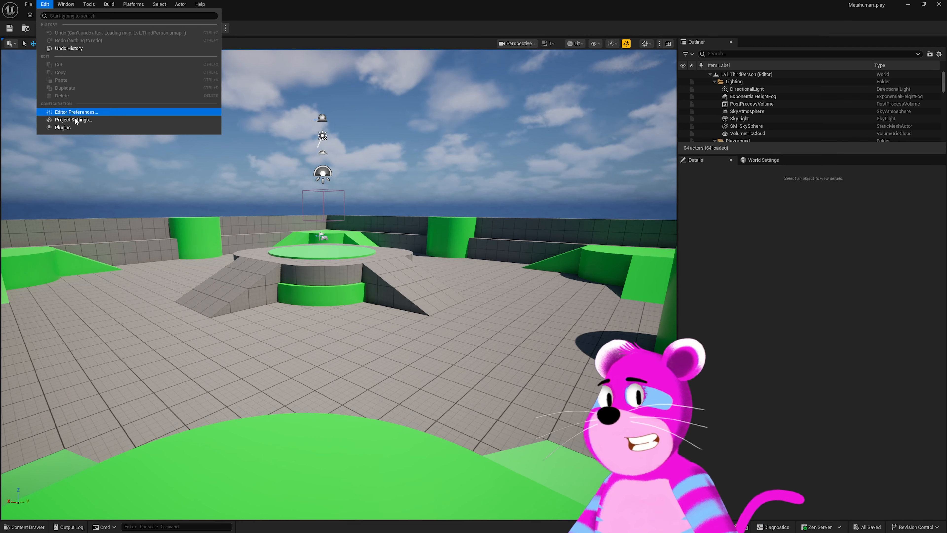
left_click(75, 127)
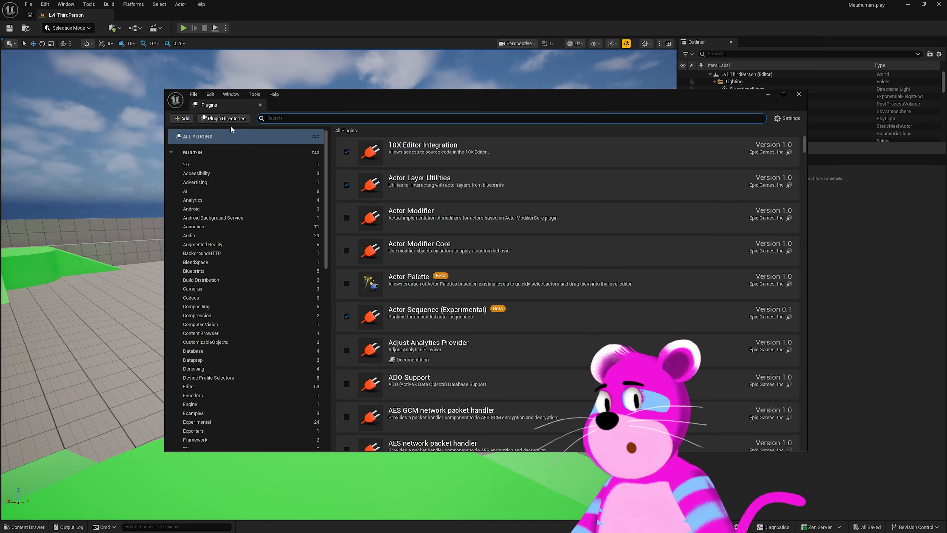
scroll(237, 317, "down", 10)
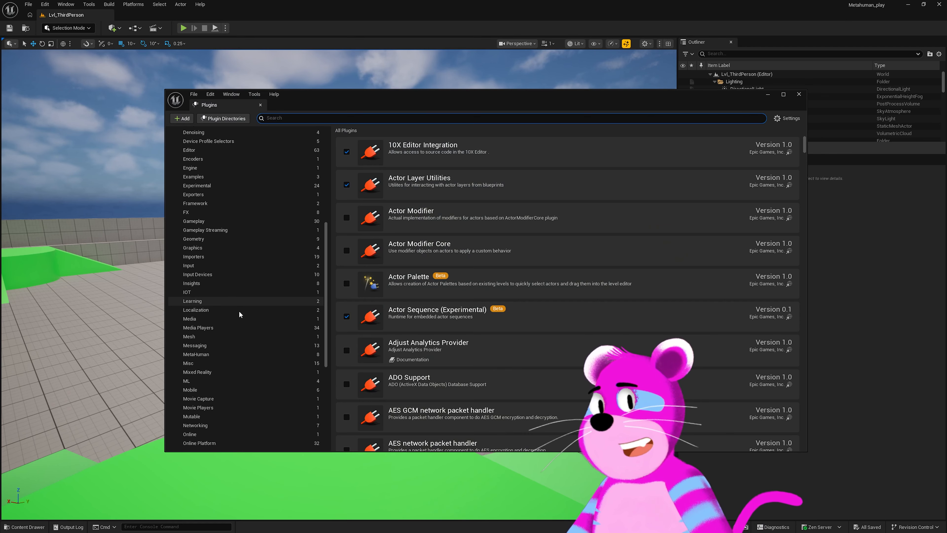
left_click(199, 317)
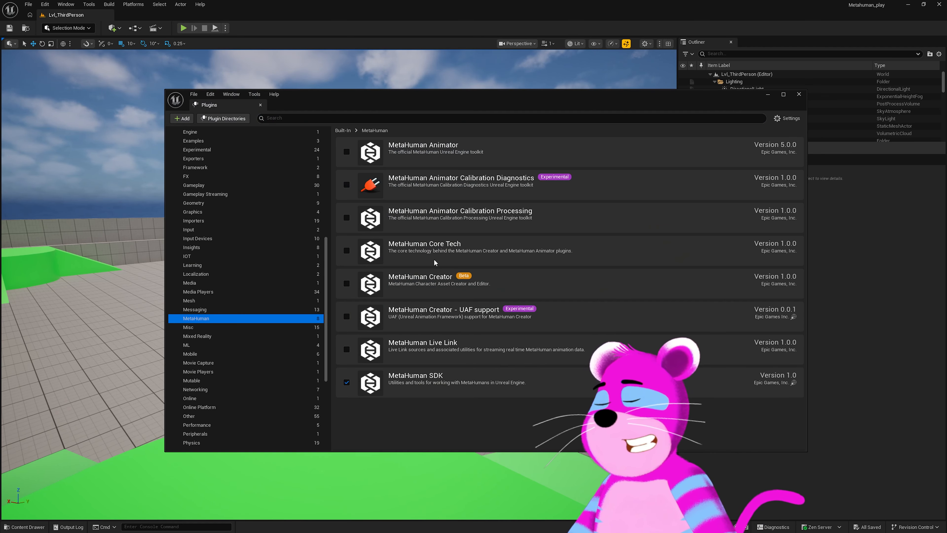
left_click(347, 251)
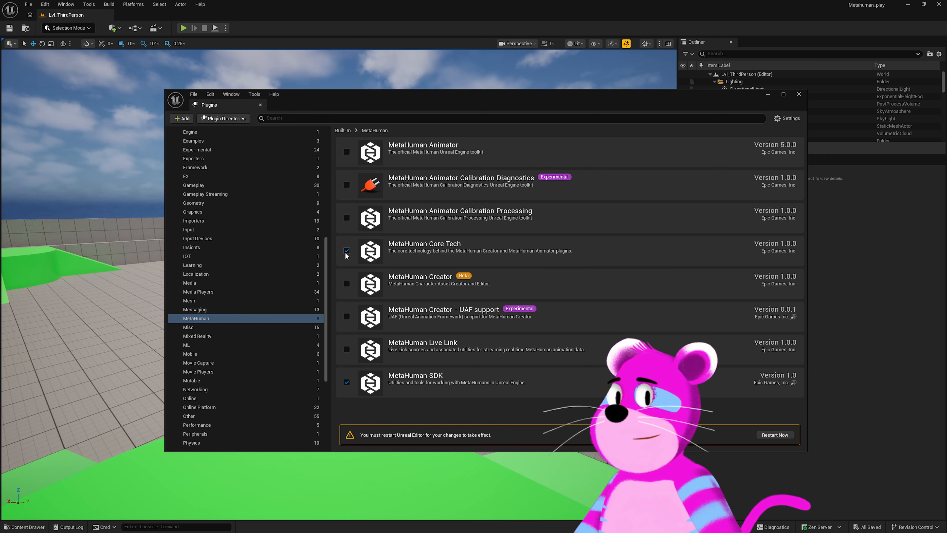
left_click(347, 283)
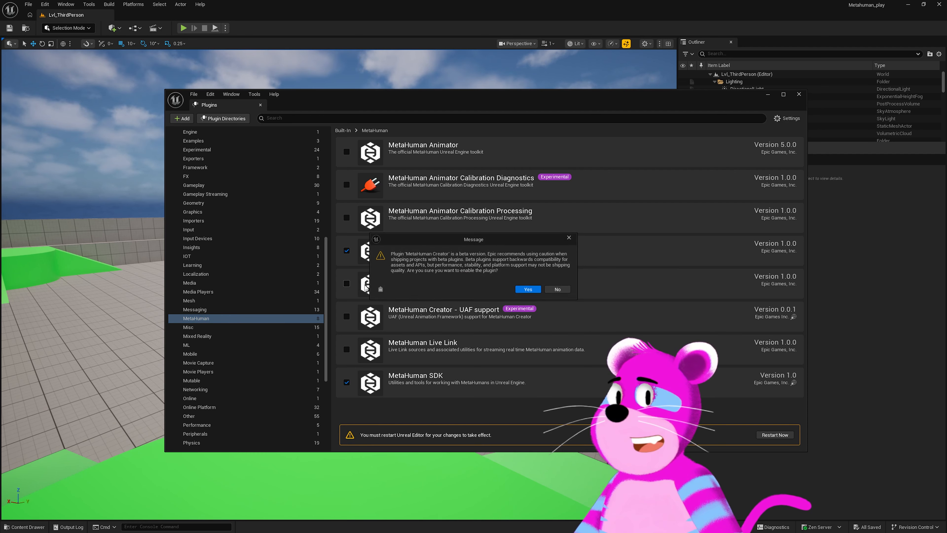
left_click(527, 289)
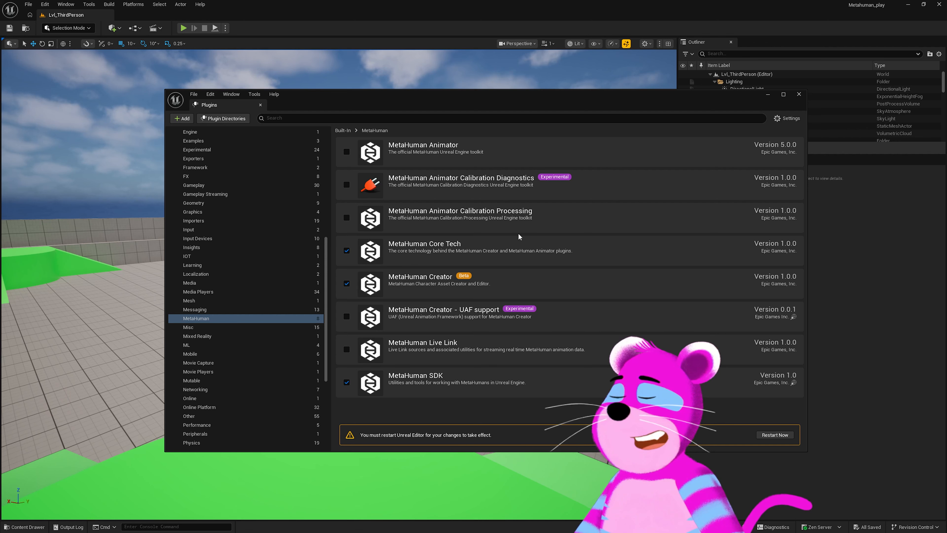
left_click(346, 152)
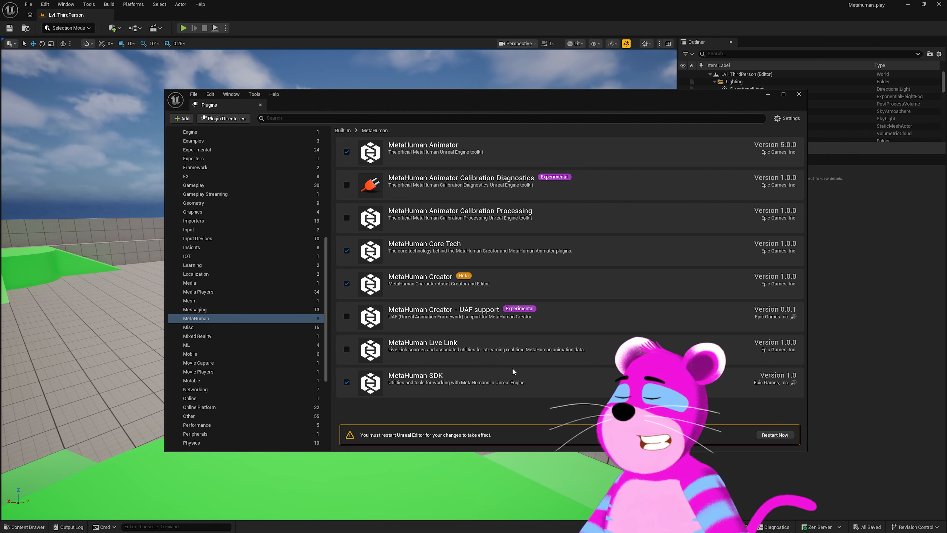
left_click(770, 436)
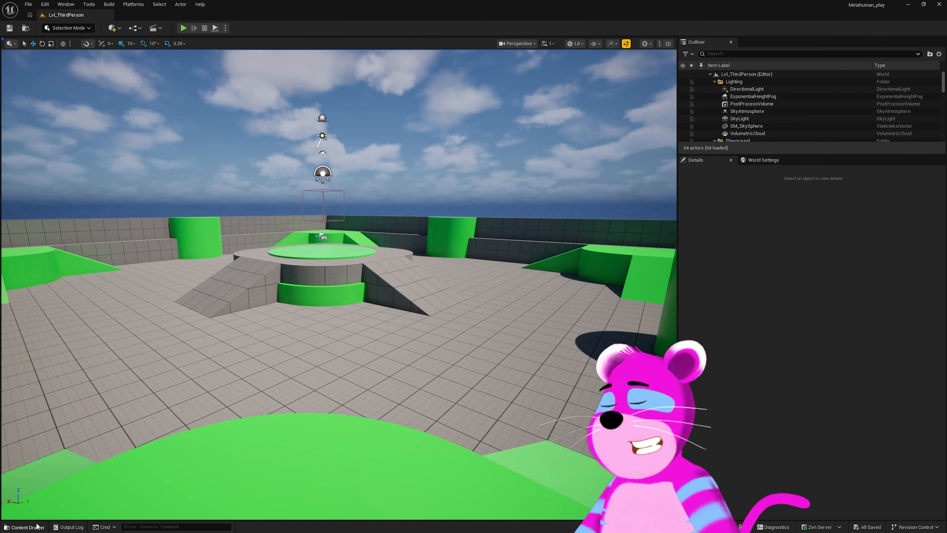
- Create a folder named Metahuman_templates in the project's Content folder
left_click(27, 527)
right_click(316, 390)
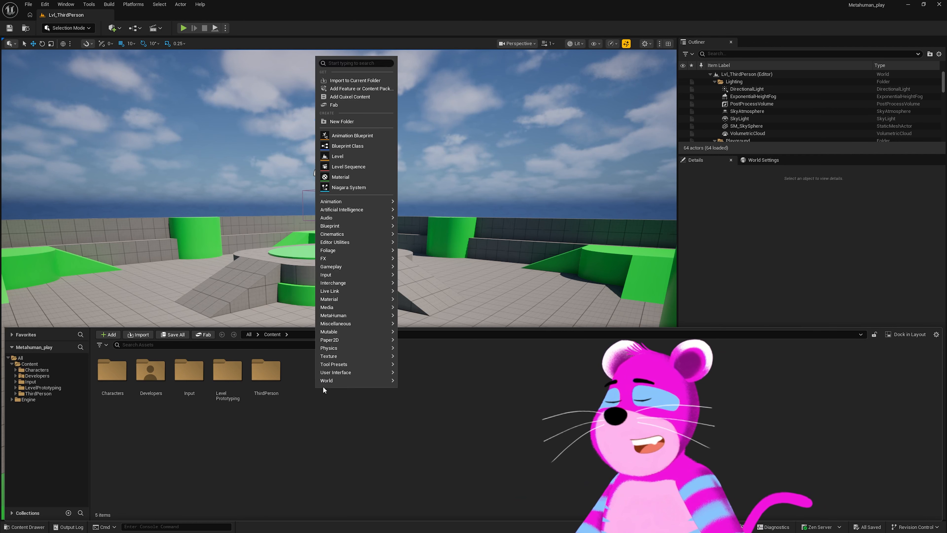
left_click(357, 121)
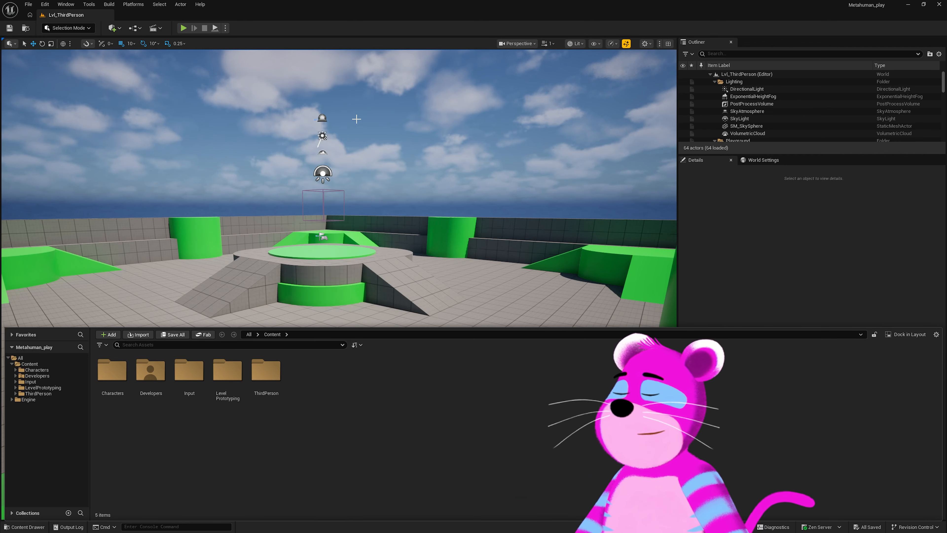
type("mt")
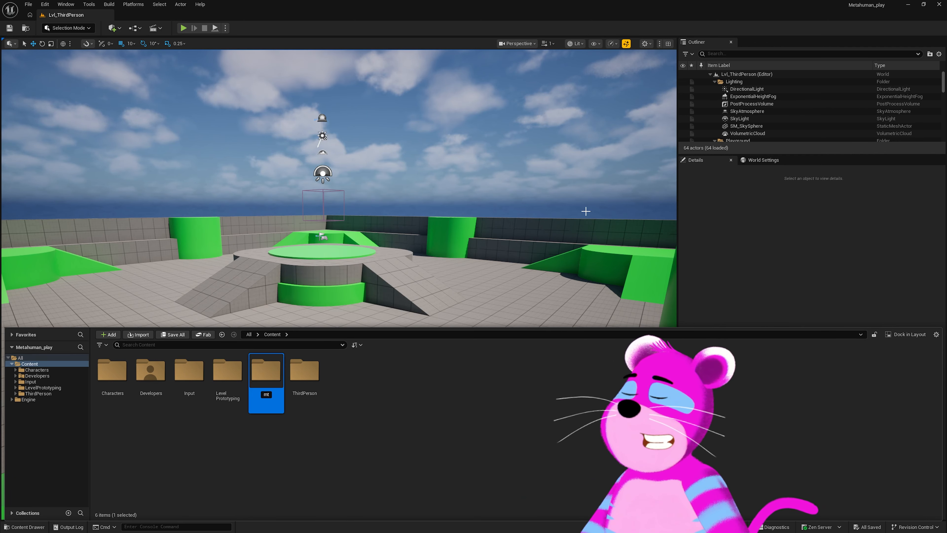
key("BackSpace")
type("Meta")
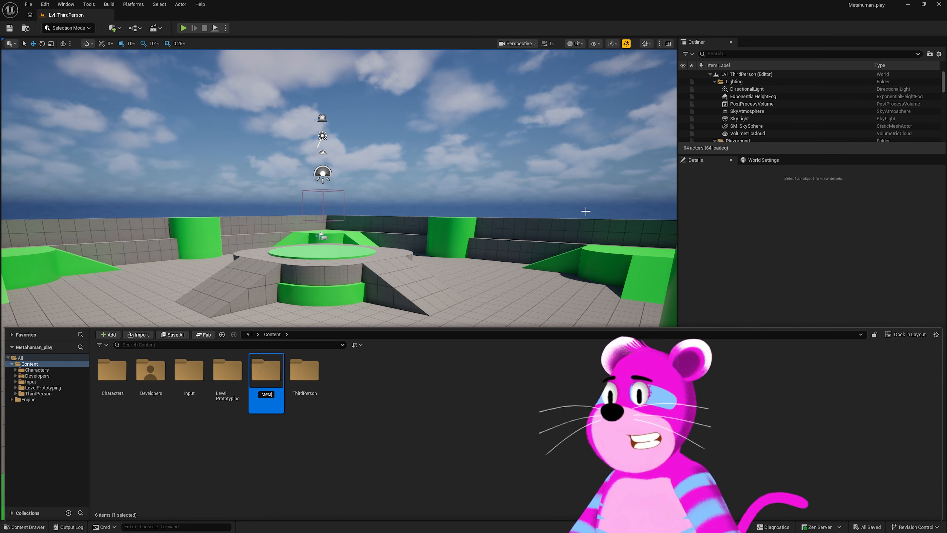
type("human_")
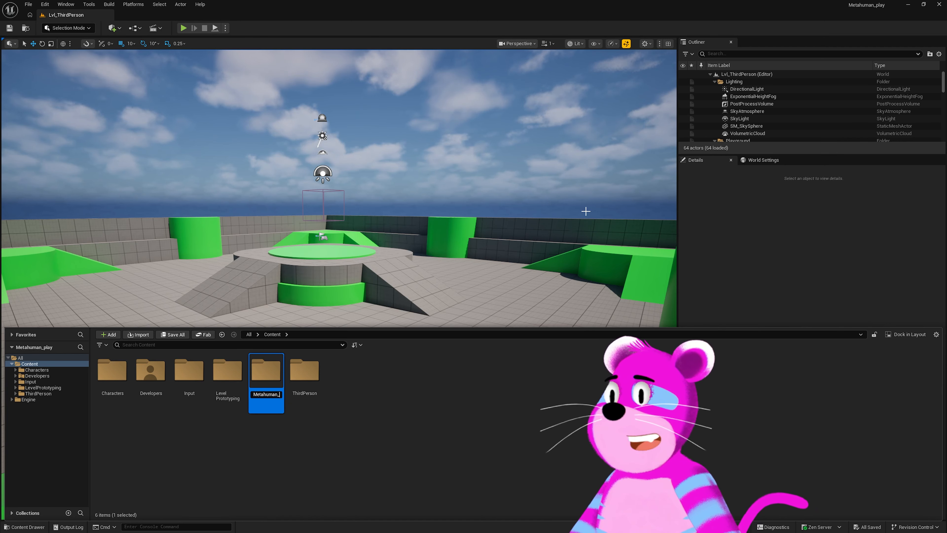
type("templates")
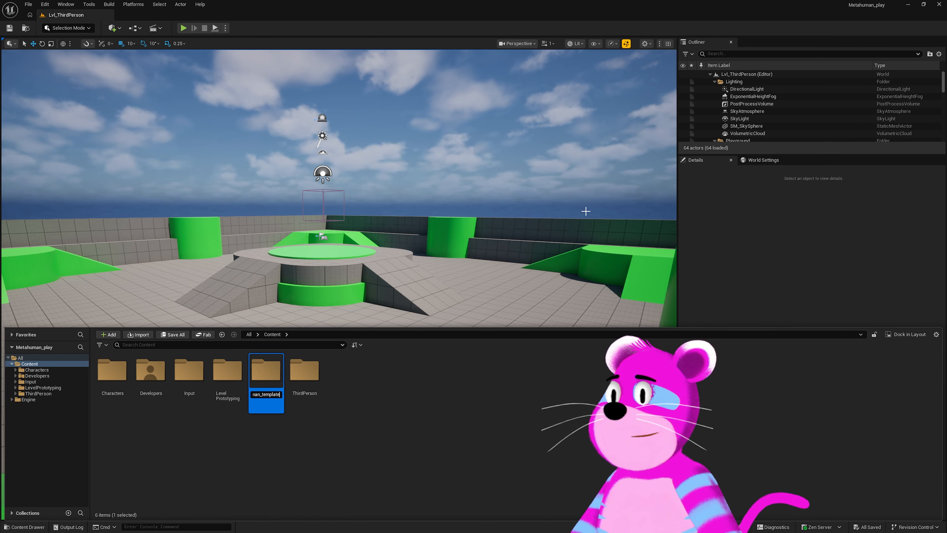
key("Return")
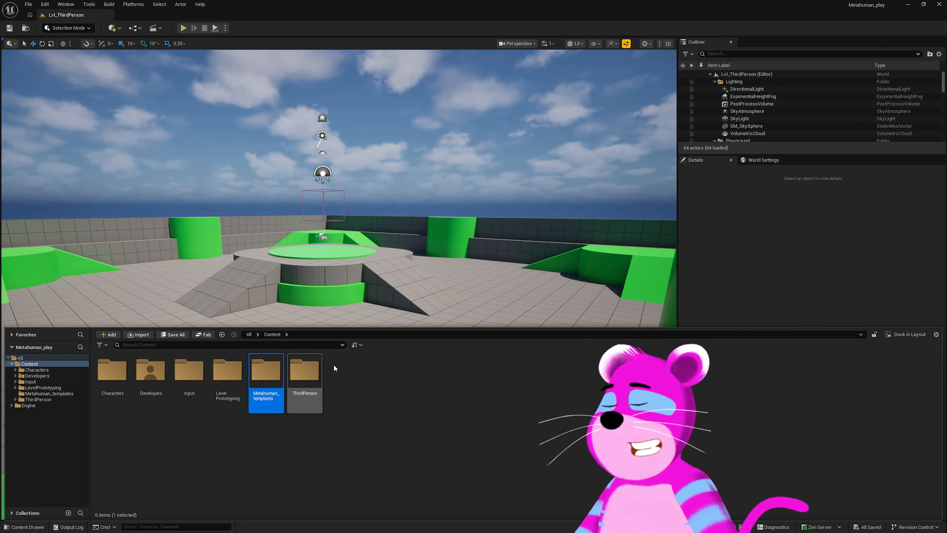
- Create a MetaHuman Character asset named Blobby inside the Metahuman_templates folder and open it for editing
double_click(267, 374)
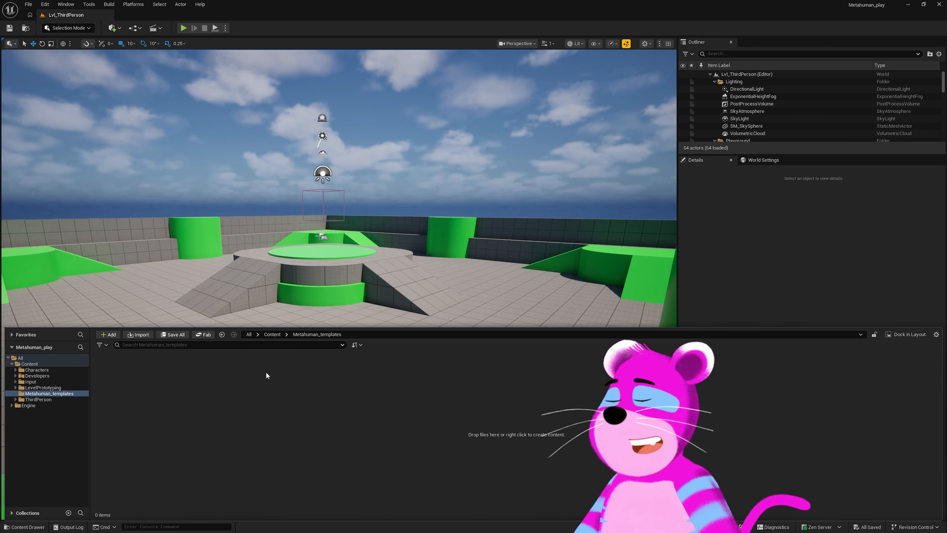
right_click(415, 390)
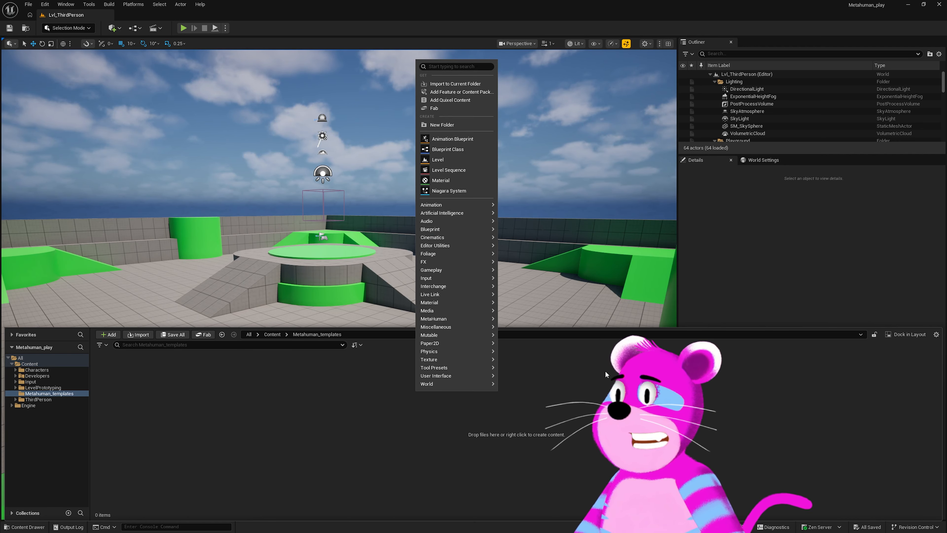
mouse_move(447, 319)
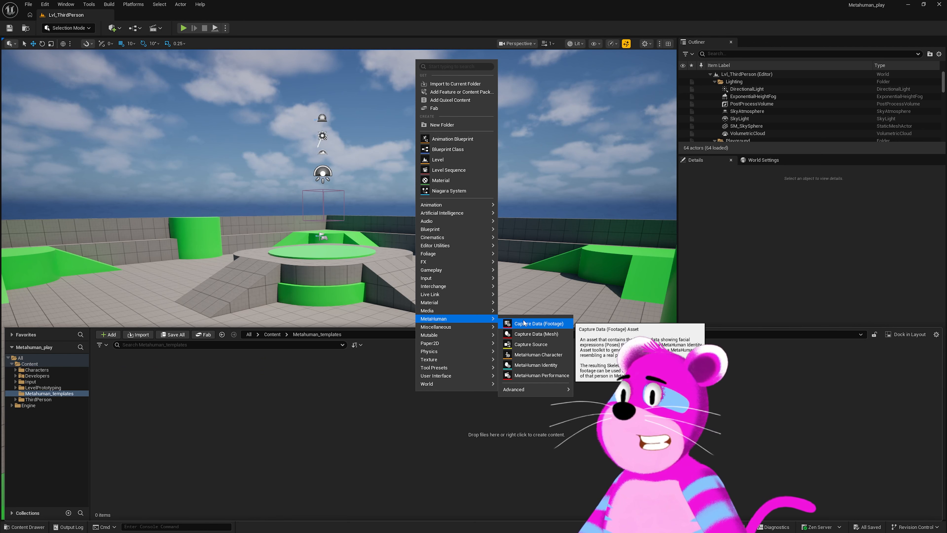
left_click(536, 354)
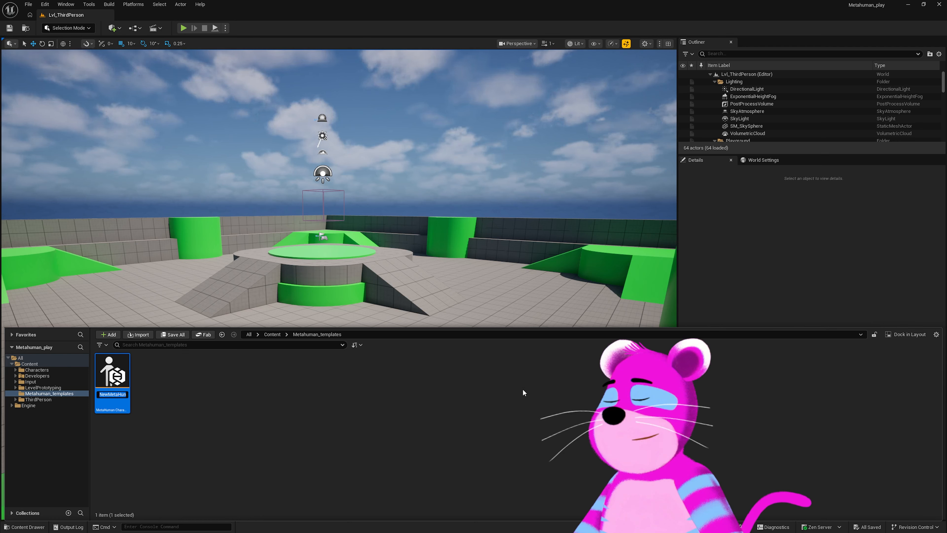
type("Blobby")
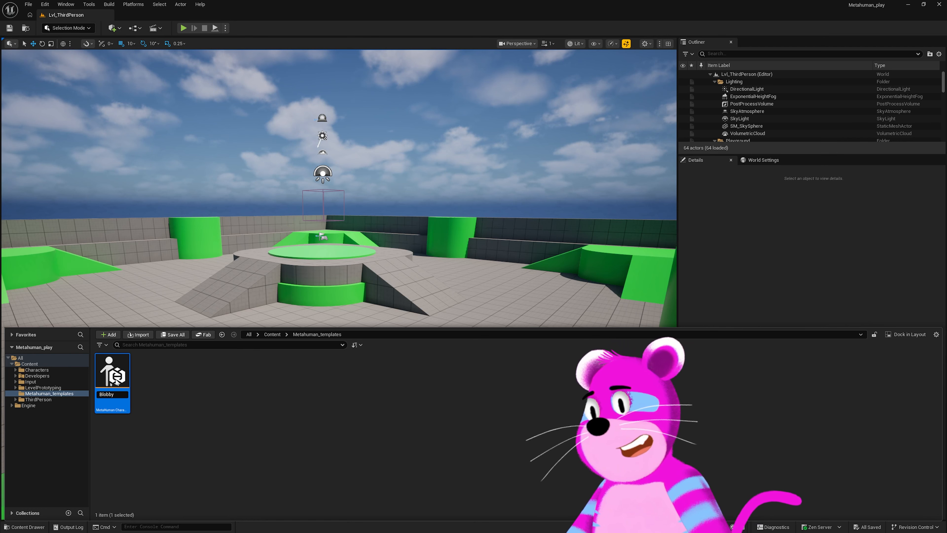
left_click(213, 379)
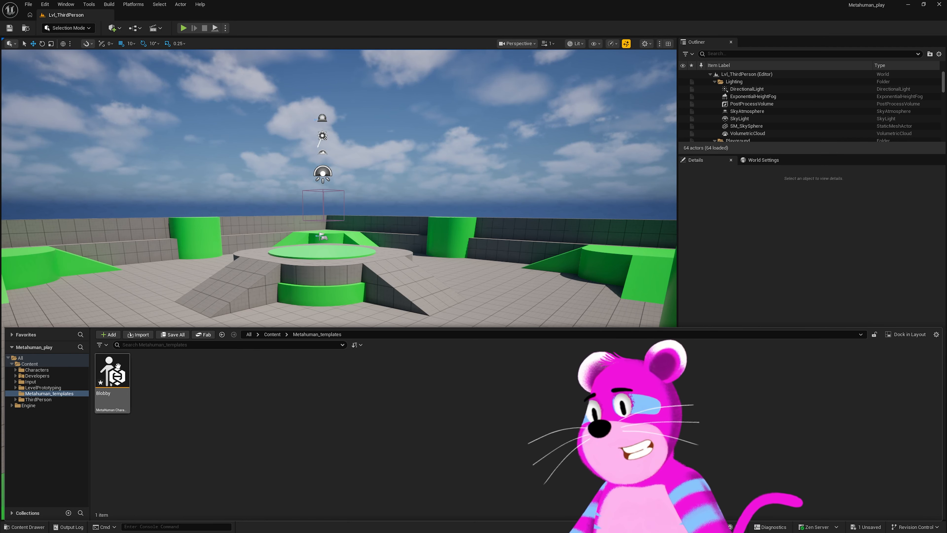
left_click(114, 367)
double_click(114, 367)
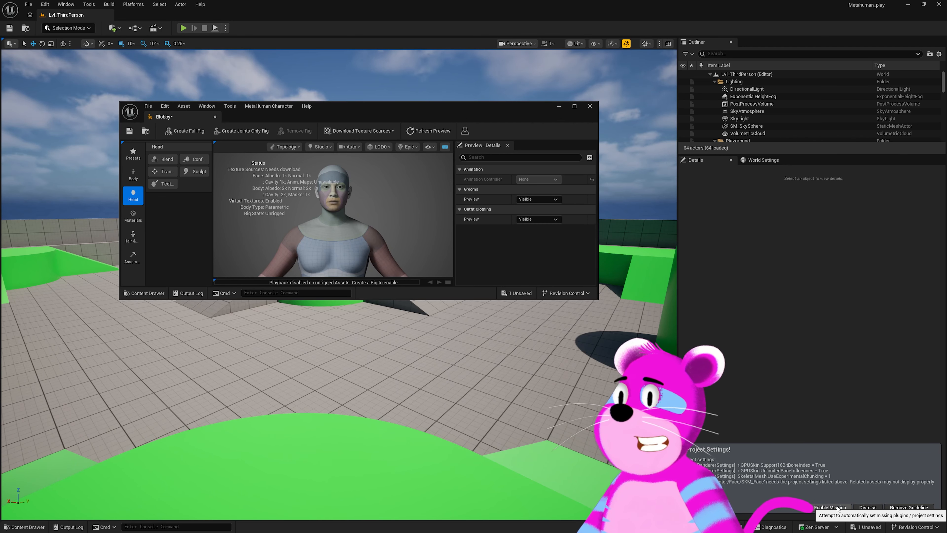
- Enable the missing project settings required by the MetaHuman assets and restart the editor
left_click(838, 508)
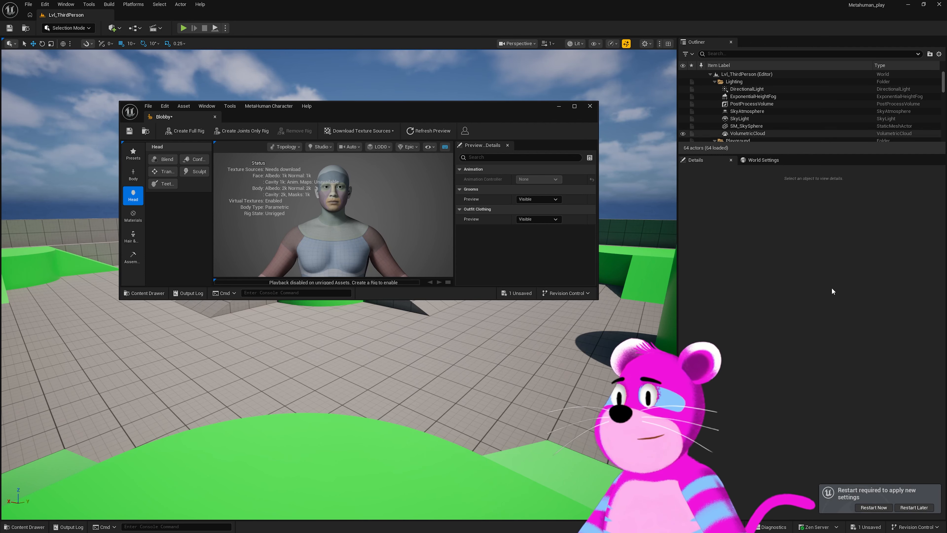
left_click(877, 508)
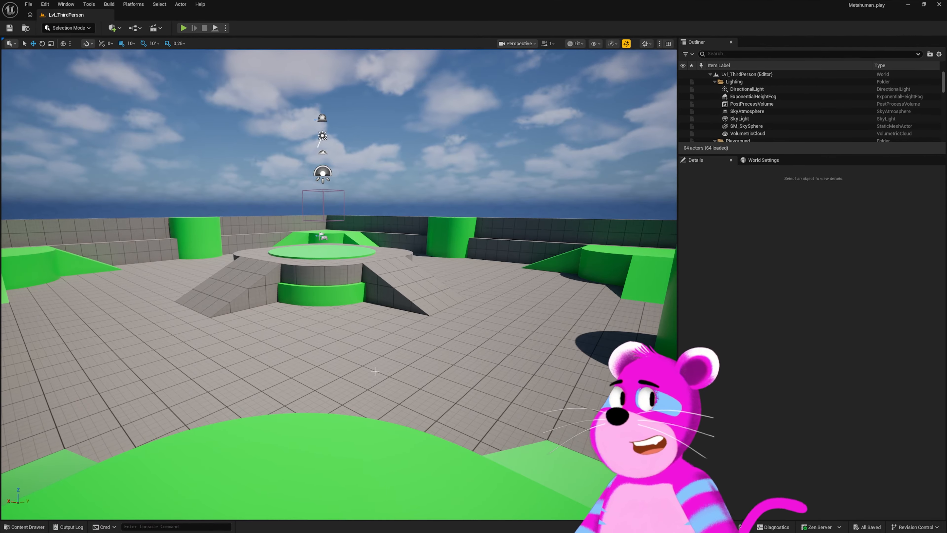
- Reopen the Blobby character from the Metahuman_templates folder in a maximized editor window with the whole body in view
left_click(32, 527)
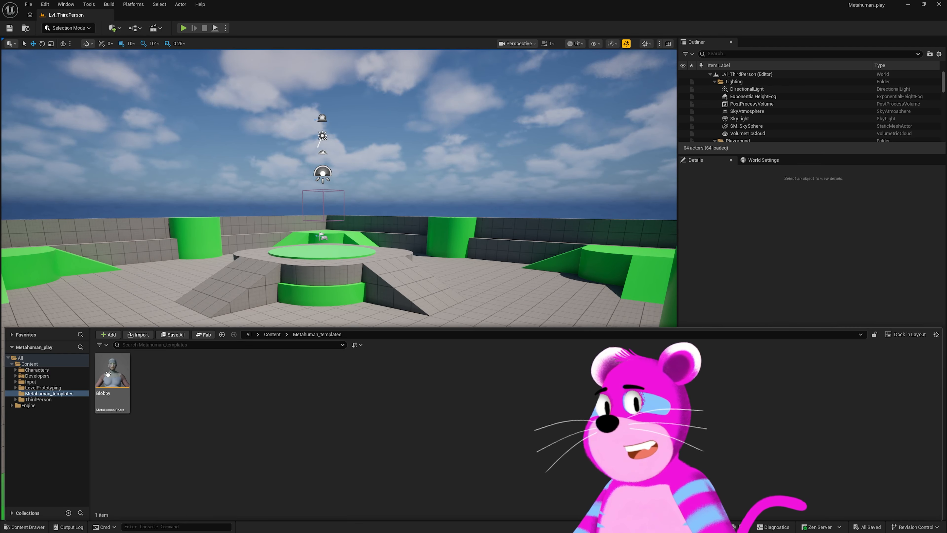
double_click(124, 377)
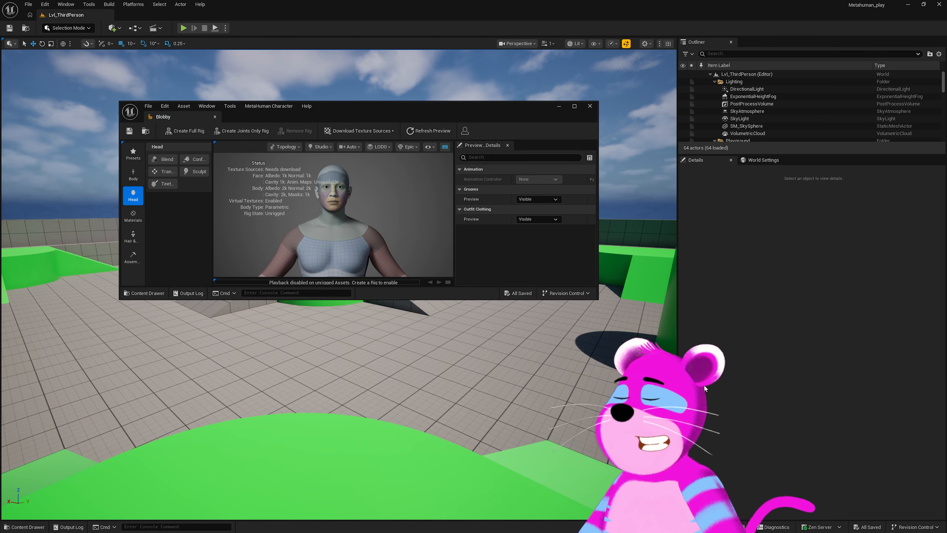
left_click(574, 106)
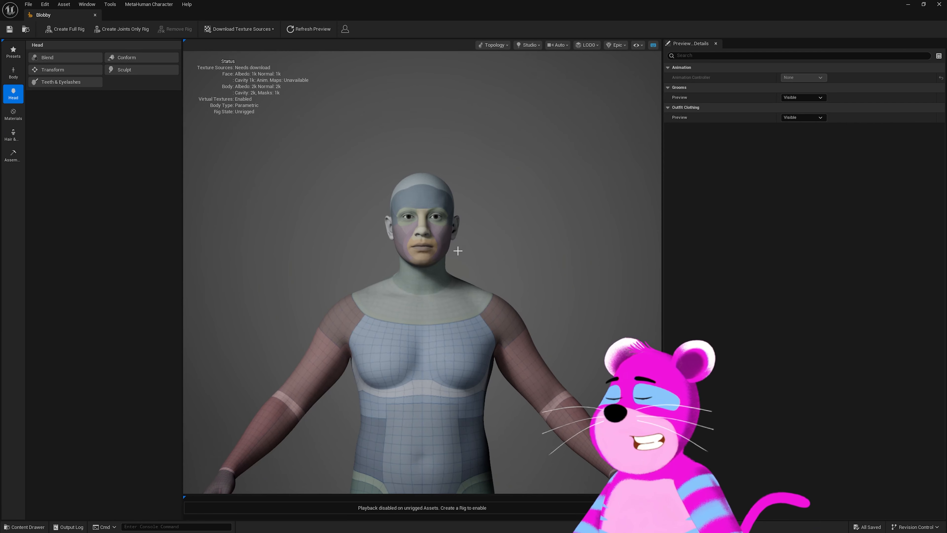
middle_click_drag(458, 250, 441, 132)
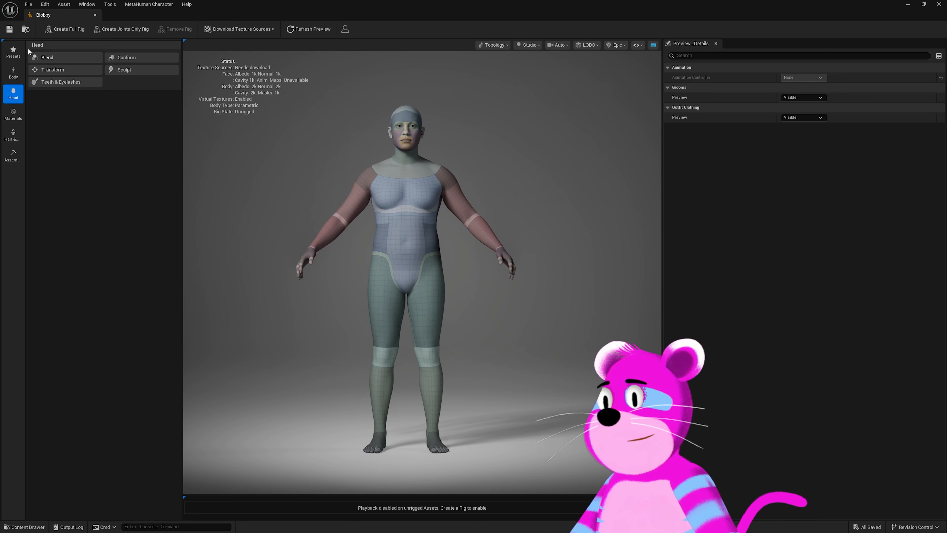
- Look through the library of preset MetaHuman characters, from Ada to the end of the list
left_click(13, 52)
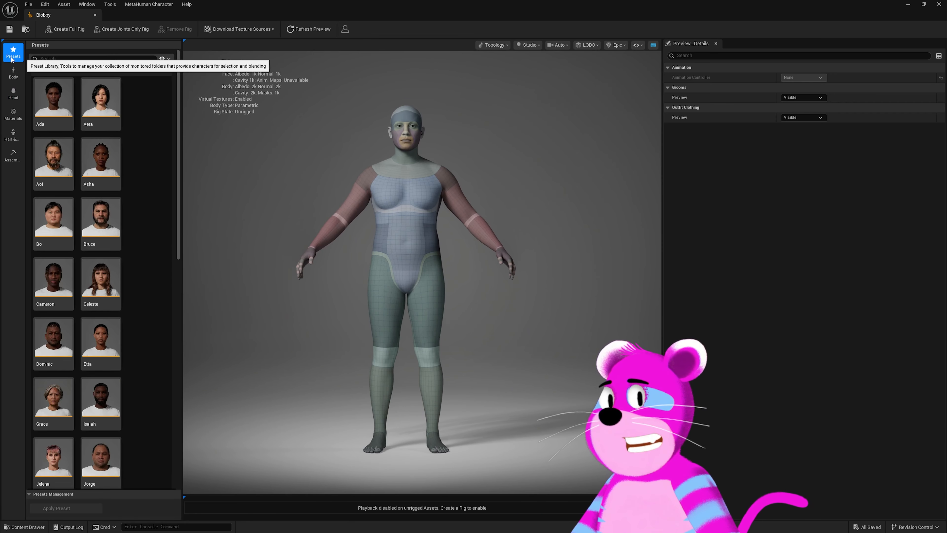
scroll(100, 191, "down", 6)
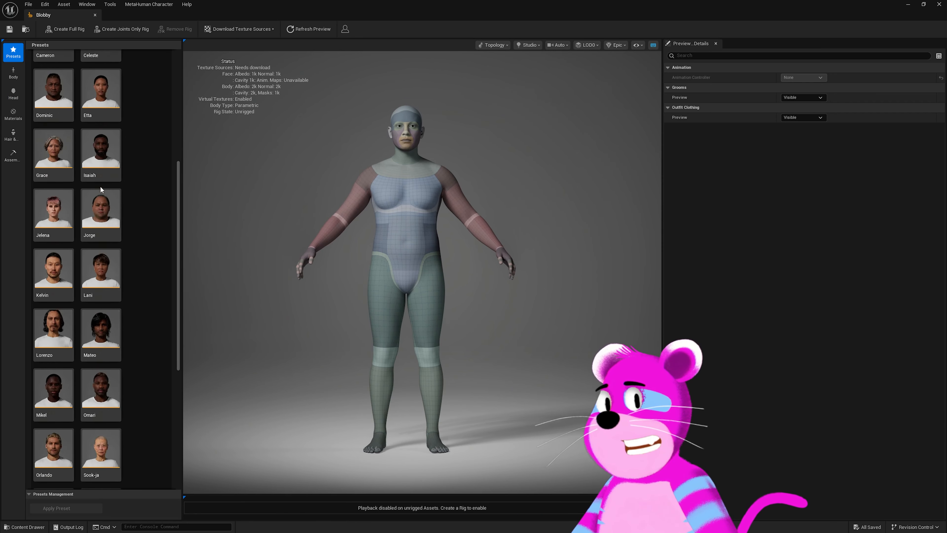
scroll(100, 190, "down", 4)
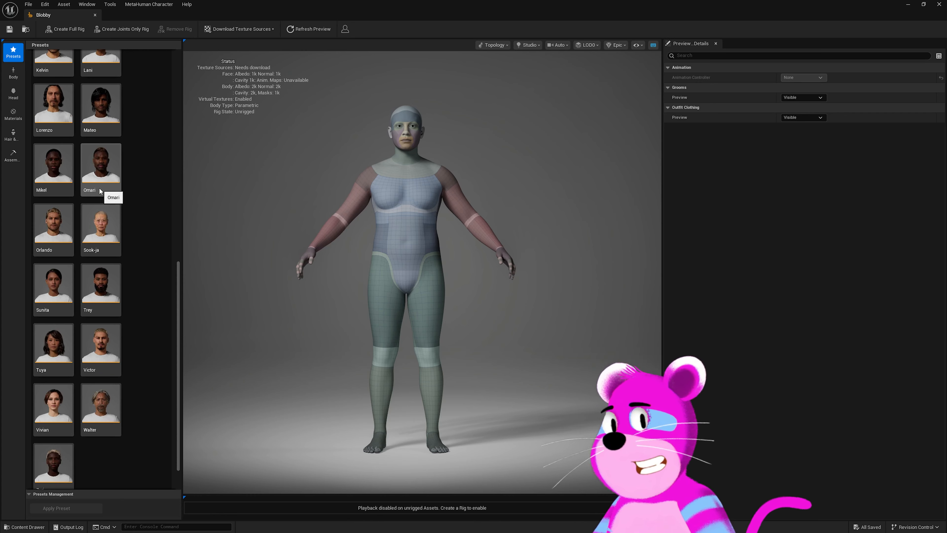
scroll(100, 191, "up", 7)
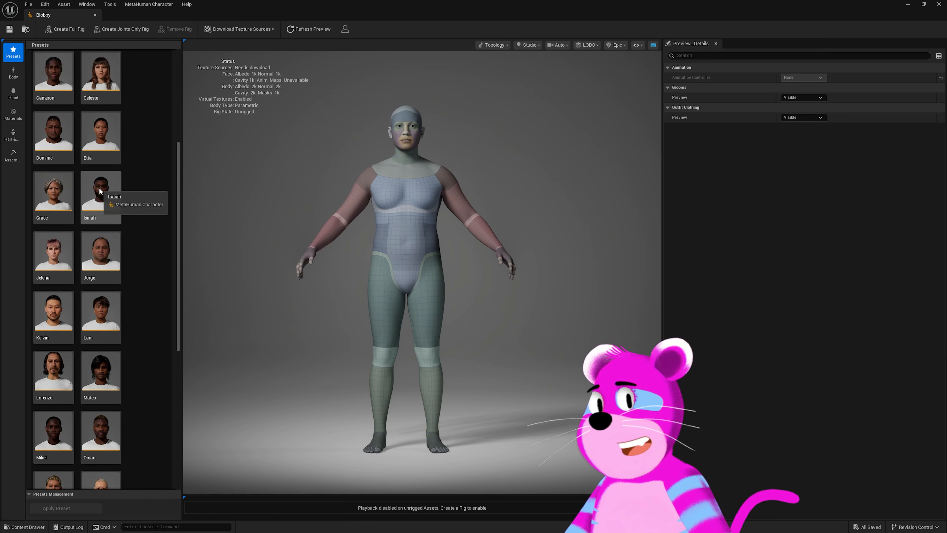
scroll(100, 190, "up", 3)
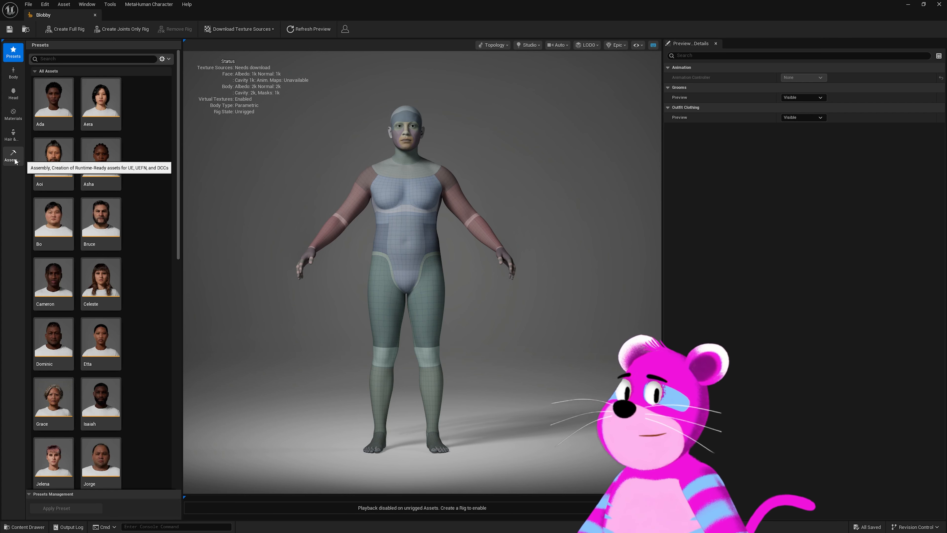
mouse_move(427, 216)
middle_mouse_down()
mouse_move(412, 216)
mouse_move(455, 216)
mouse_move(443, 214)
middle_mouse_up()
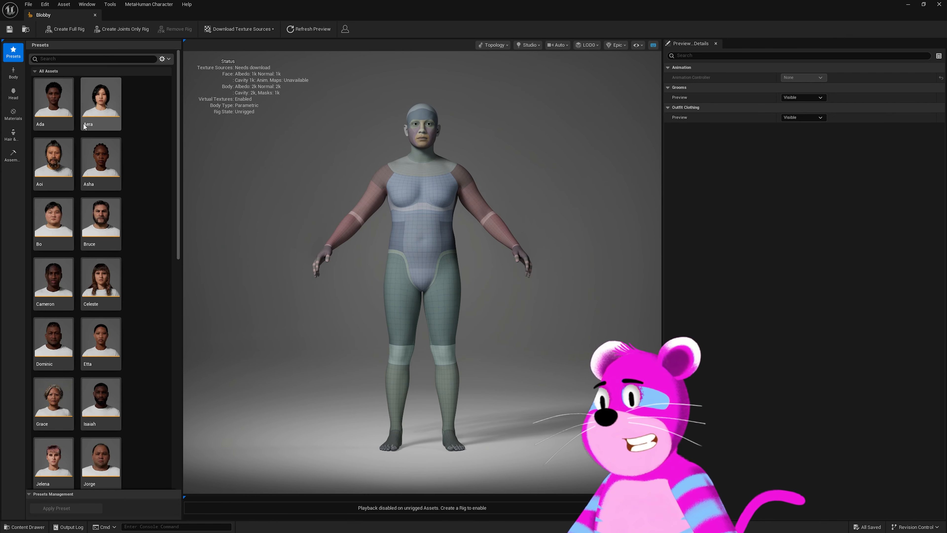
scroll(93, 125, "down", 5)
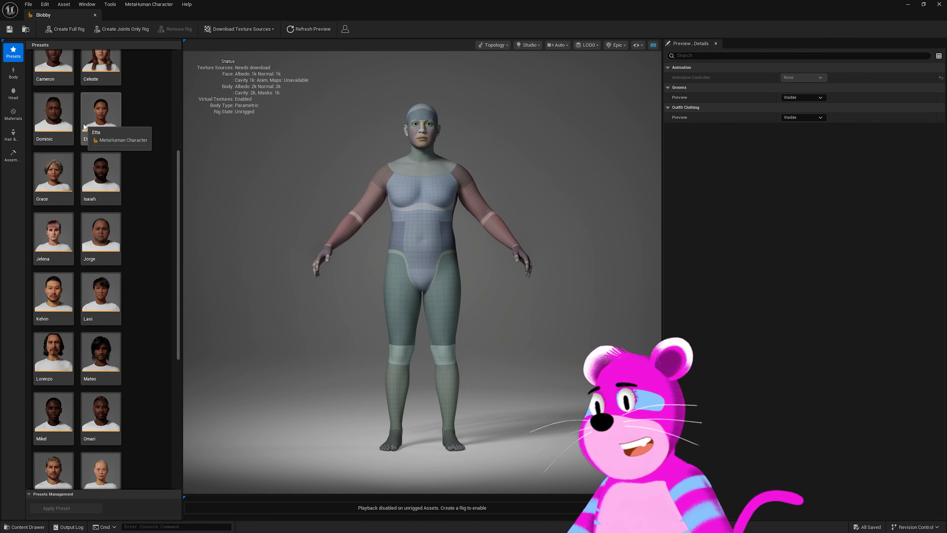
scroll(84, 126, "down", 4)
scroll(106, 173, "down", 2)
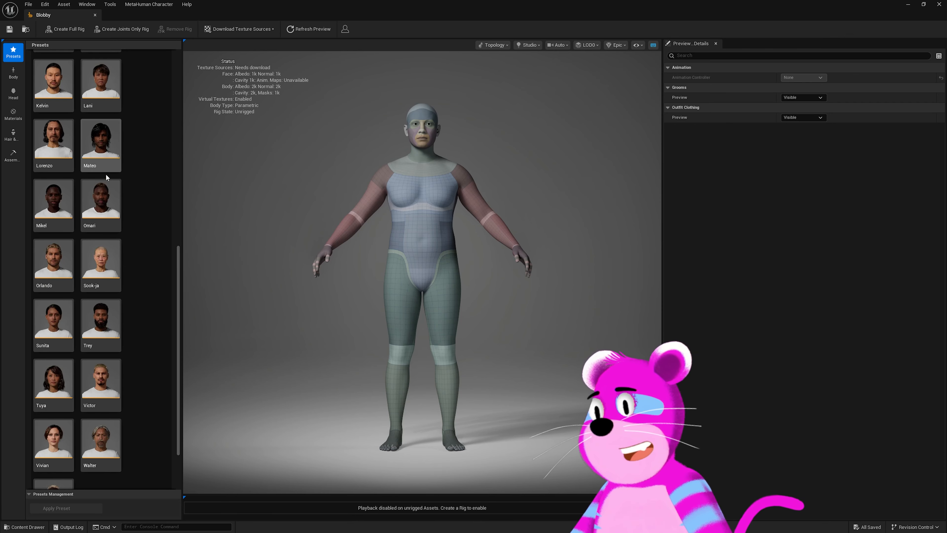
scroll(104, 174, "up", 7)
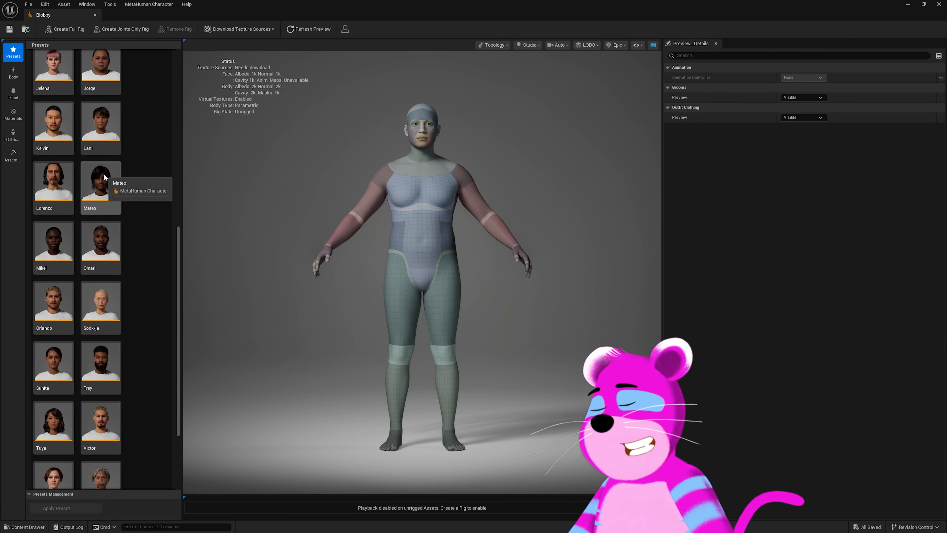
scroll(103, 176, "up", 4)
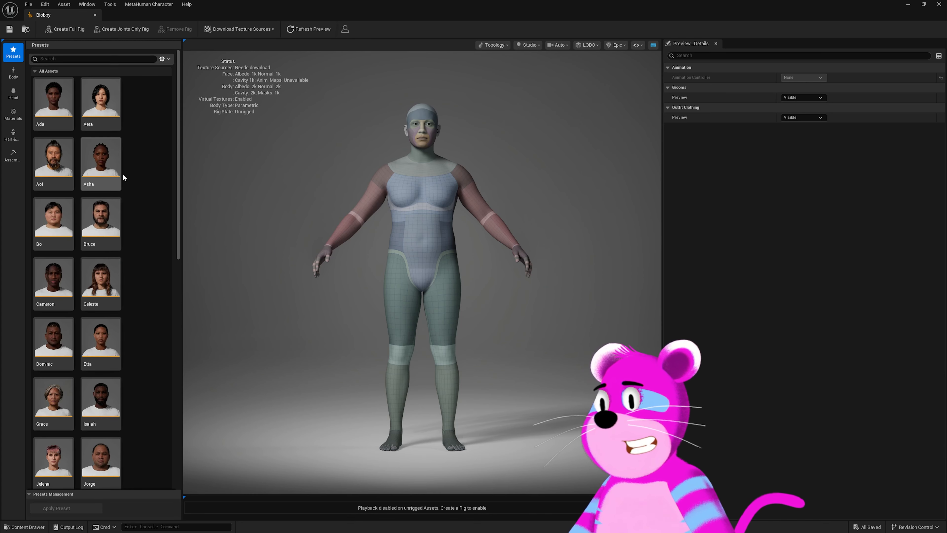
- In the parametric body model, set the masculine/feminine value to about 0.886, Muscularity to about -1.436 and Fat to about -0.503
left_click(13, 72)
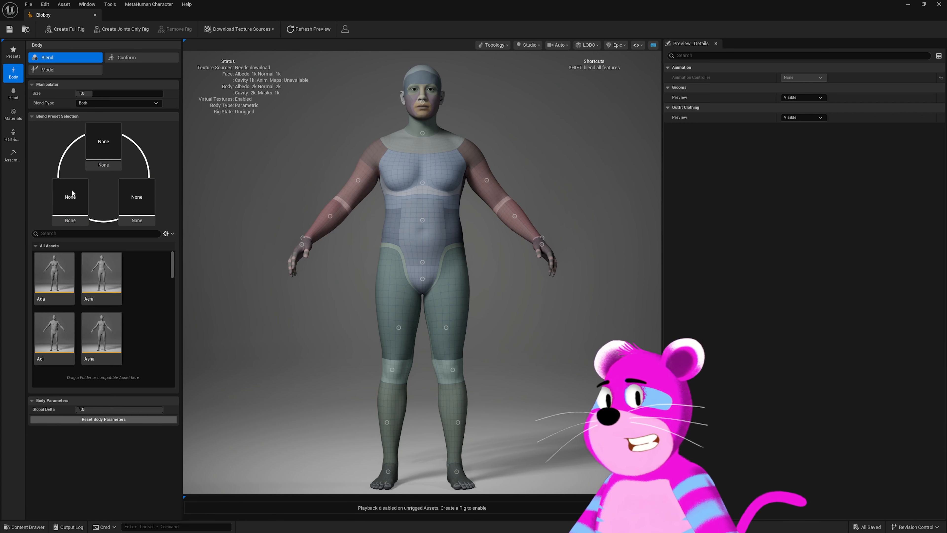
scroll(65, 276, "down", 5)
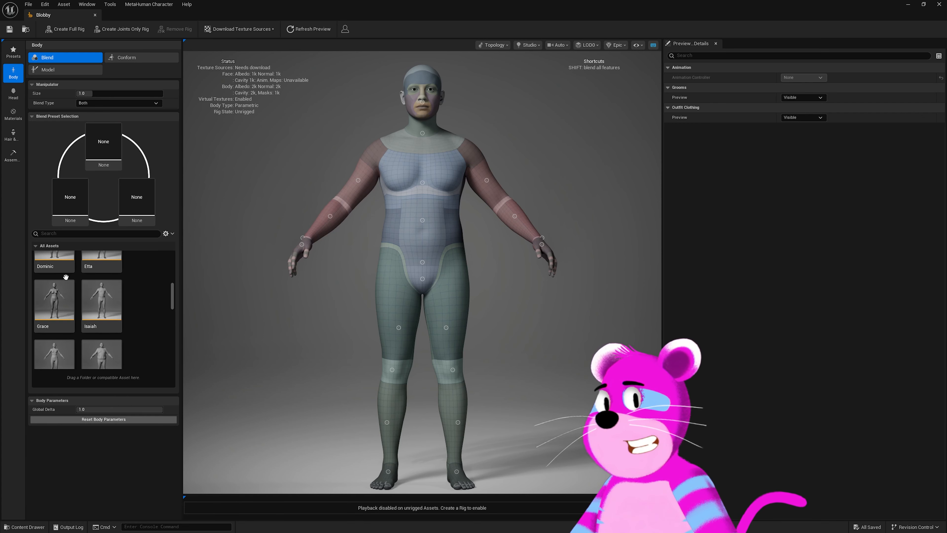
scroll(66, 277, "up", 5)
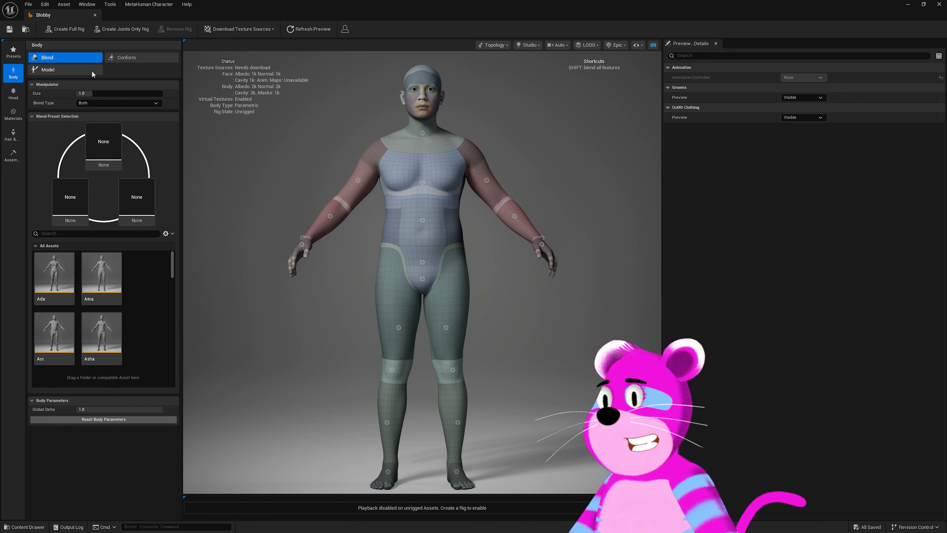
left_click(78, 68)
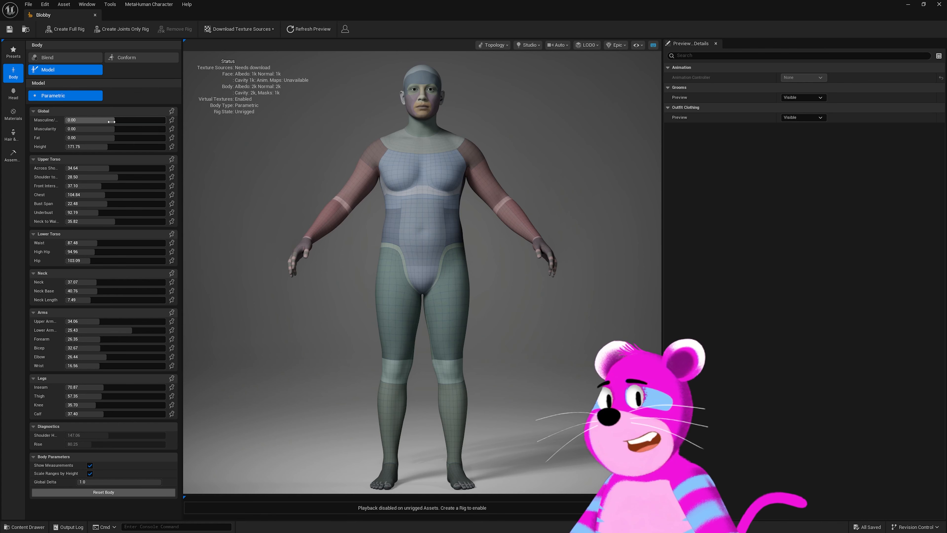
left_click_drag(113, 121, 142, 120)
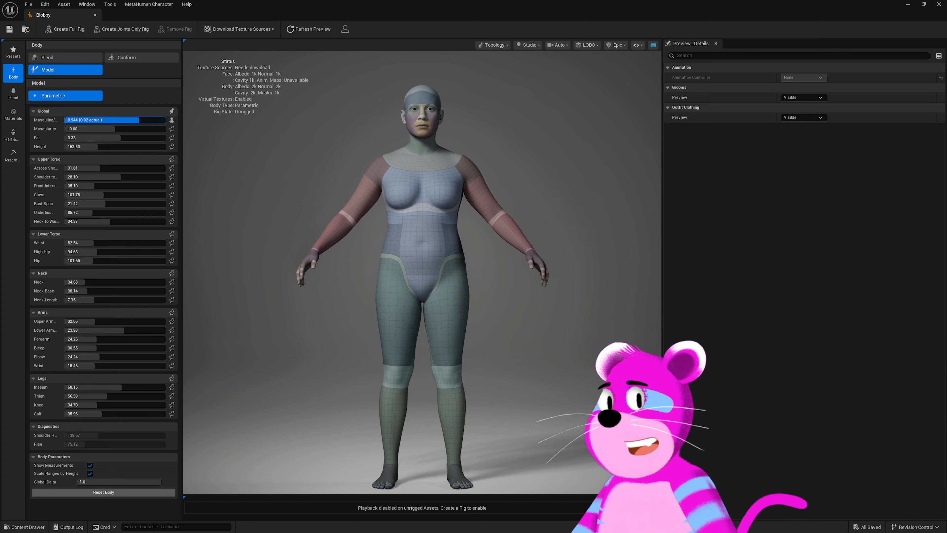
left_click_drag(143, 119, 82, 128)
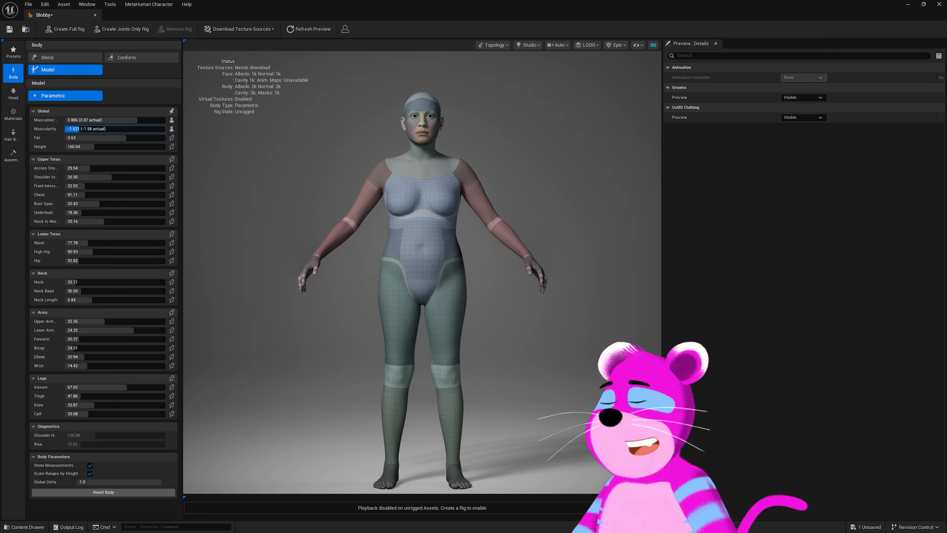
left_click_drag(124, 137, 110, 138)
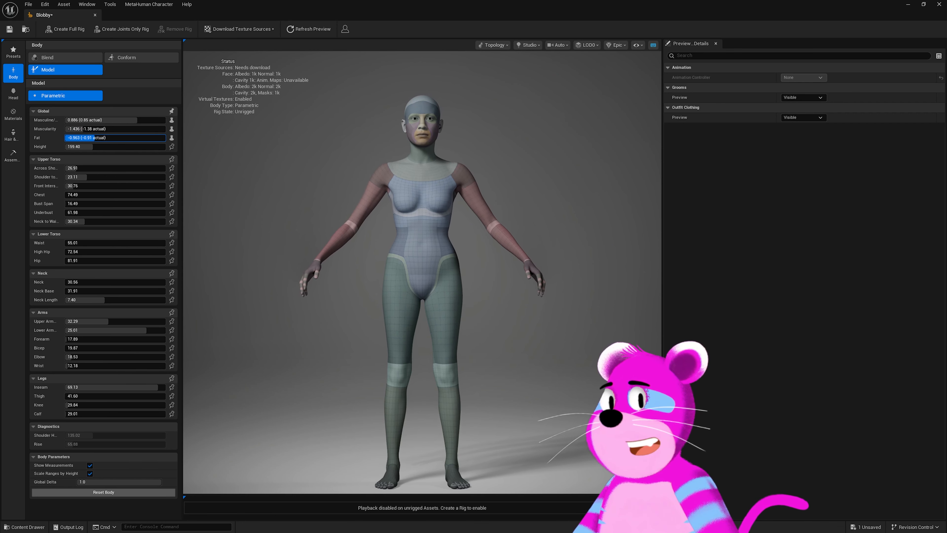
mouse_move(98, 138)
left_mouse_down()
mouse_move(106, 137)
mouse_move(96, 147)
mouse_move(107, 146)
left_mouse_up()
- Set the body's height to 170
left_click(96, 148)
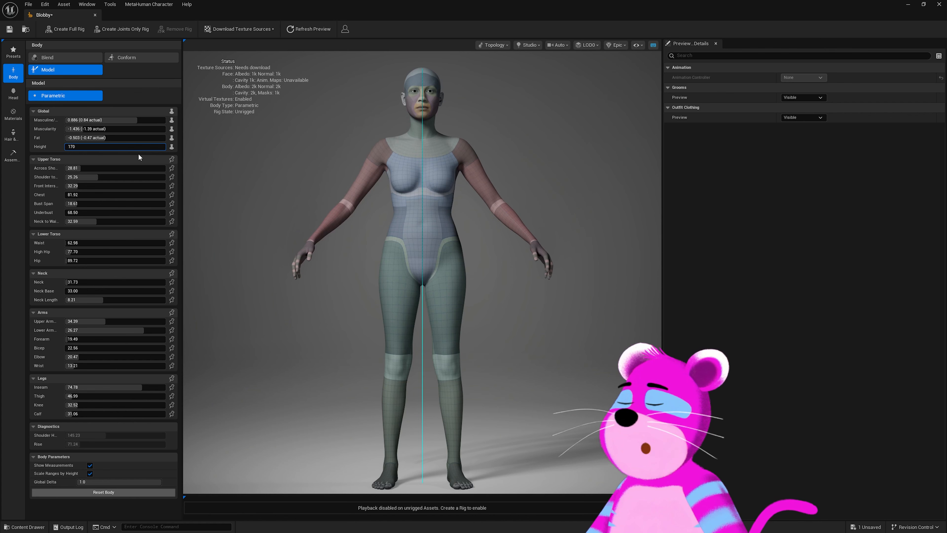
type("170")
key("Return")
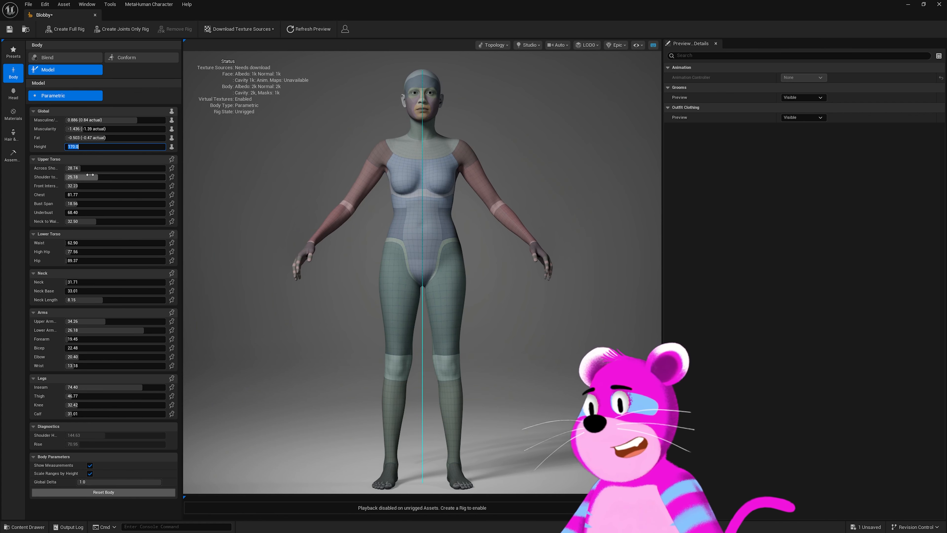
- Adjust the torso to about: shoulder width 26.9, shoulder-to-bust 24.1, chest 82.6, underbust 71.1, neck to waist 28.4, waist 67.4, high hip 79.1
left_click(73, 168)
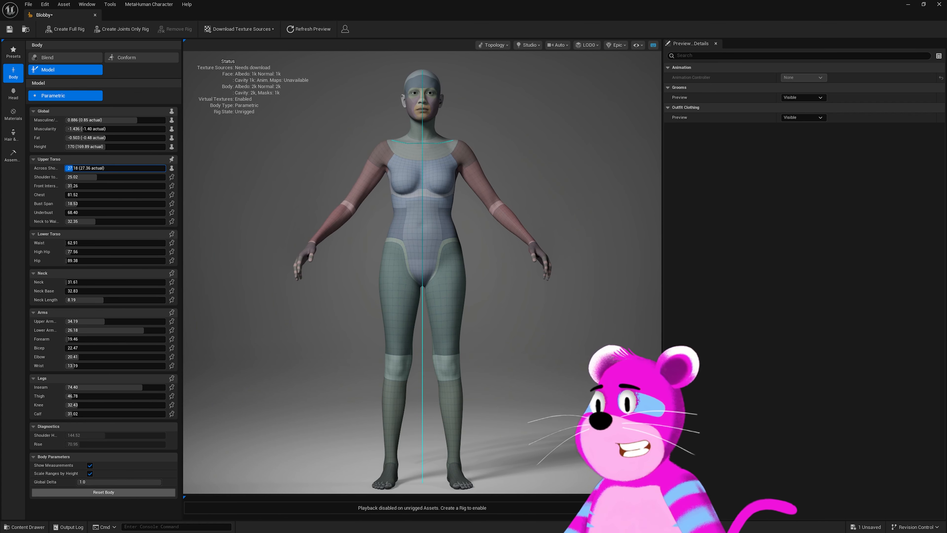
left_click_drag(71, 169, 91, 177)
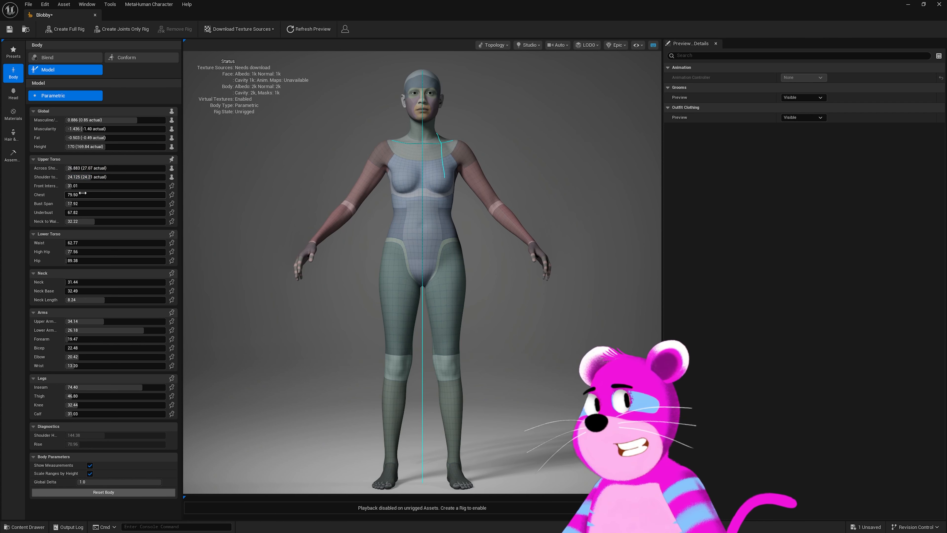
left_click_drag(82, 193, 87, 194)
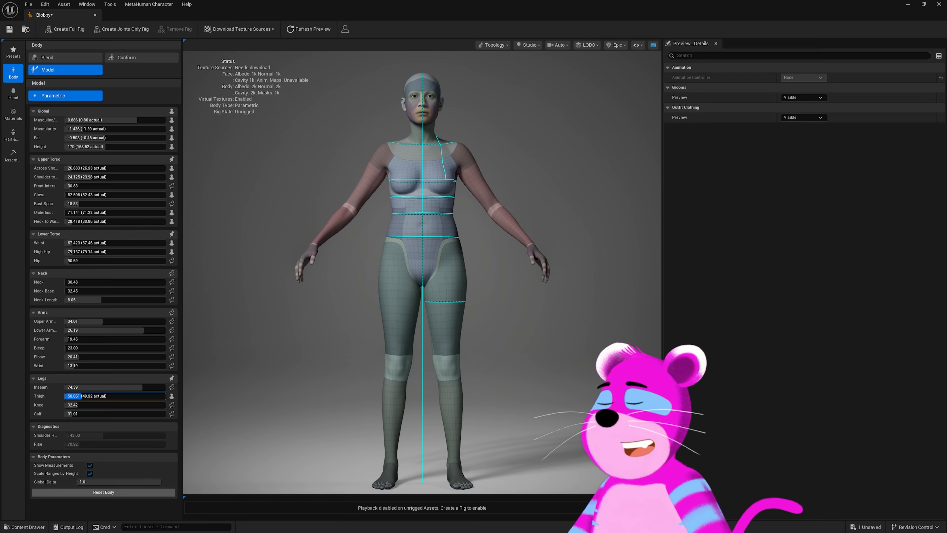
- Set the thigh to about 49.9, the inseam to about 75.8 and the hip to about 91.7, and check the body from an angle
left_click_drag(74, 395, 70, 396)
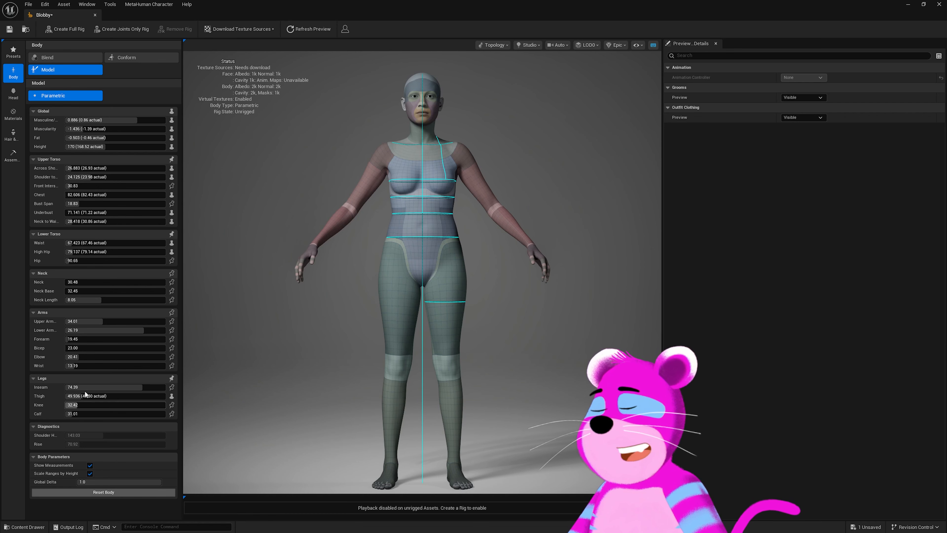
mouse_move(139, 386)
left_mouse_down()
mouse_move(164, 386)
mouse_move(65, 386)
mouse_move(154, 386)
left_mouse_up()
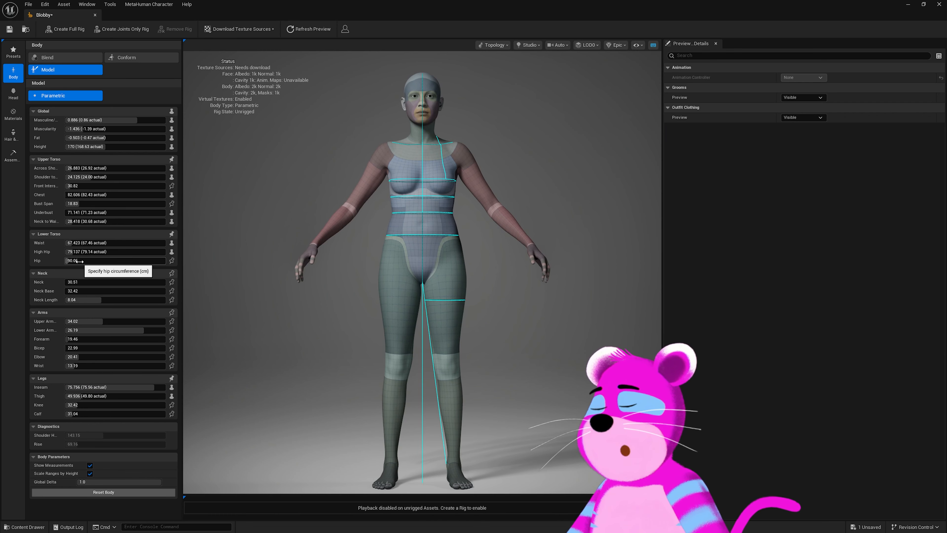
mouse_move(79, 261)
left_mouse_down()
mouse_move(118, 261)
mouse_move(69, 261)
left_mouse_up()
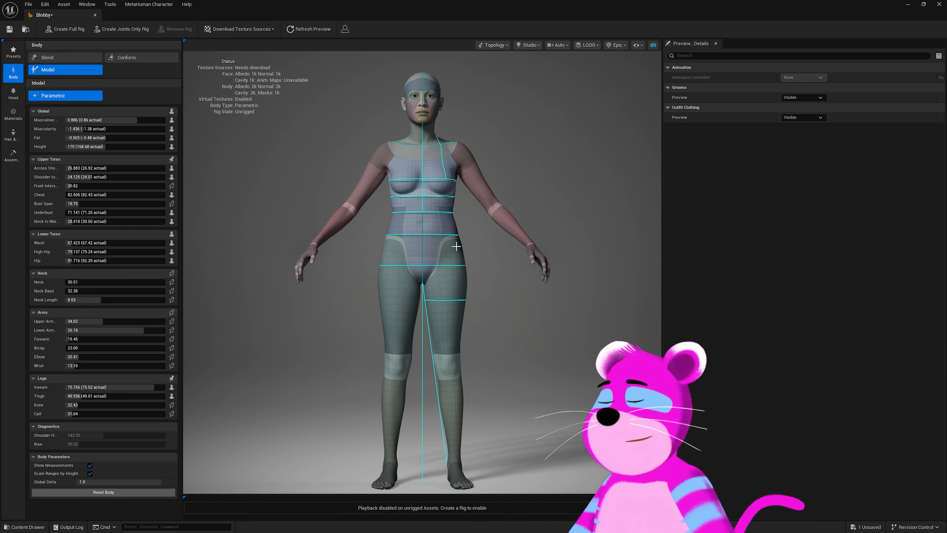
left_click_drag(456, 246, 392, 250)
mouse_move(553, 246)
middle_mouse_down()
mouse_move(587, 217)
mouse_move(557, 254)
mouse_move(553, 236)
middle_mouse_up()
scroll(559, 249, "down", 1)
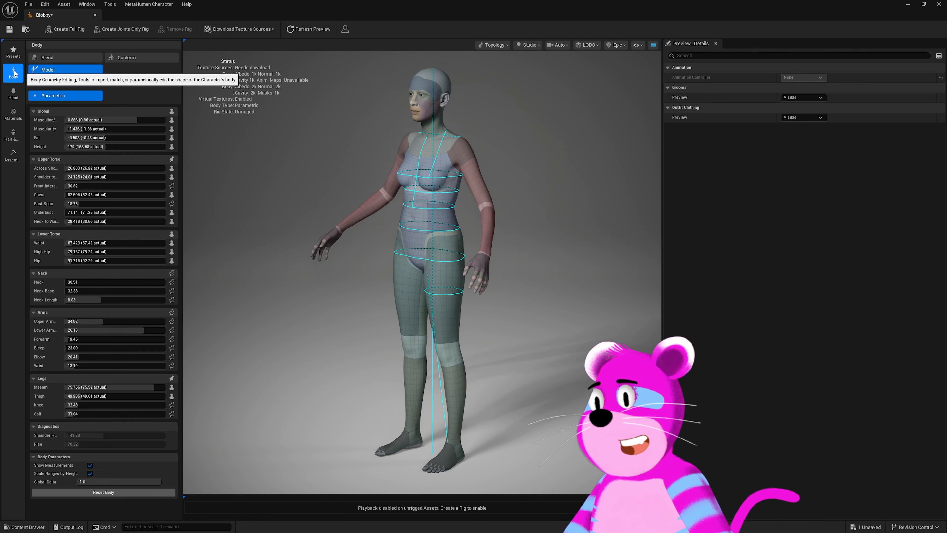
- In the head editing's Transform mode, reposition the nose marker and ear marker, and try adjusting the mouth marker
left_click(14, 53)
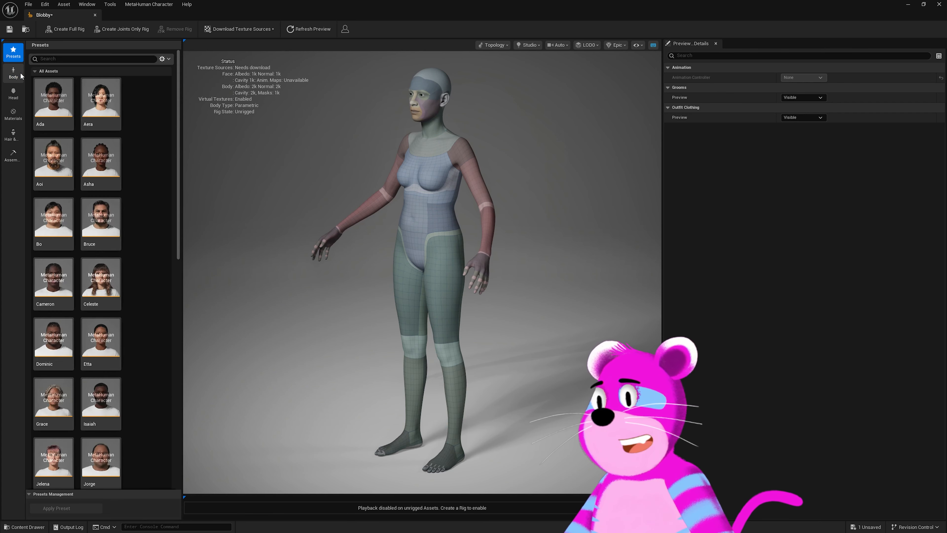
left_click(21, 92)
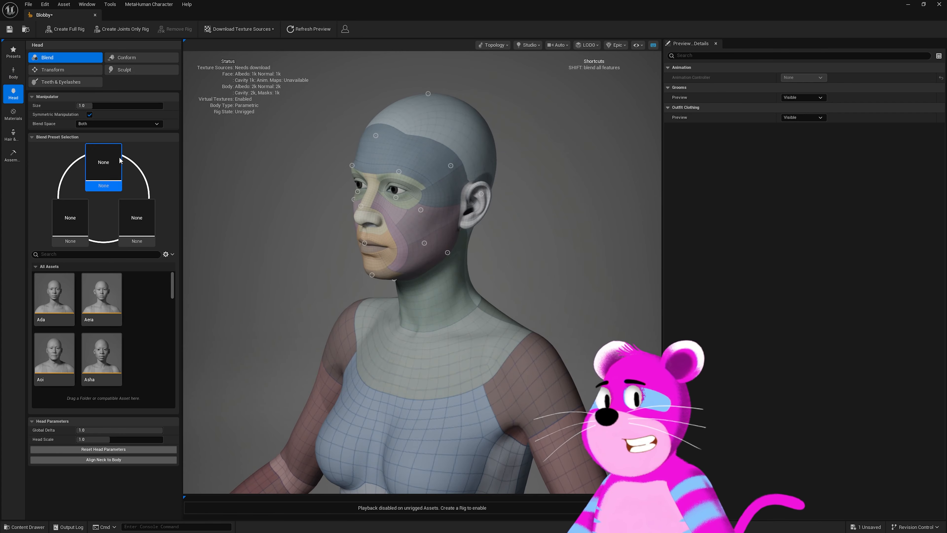
left_click(71, 70)
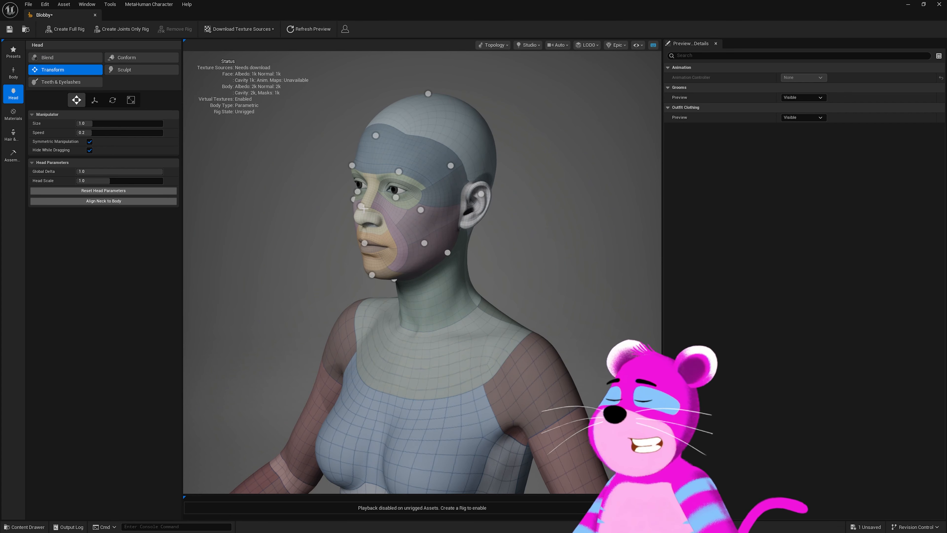
mouse_move(361, 208)
left_mouse_down()
mouse_move(349, 205)
mouse_move(362, 206)
left_mouse_up()
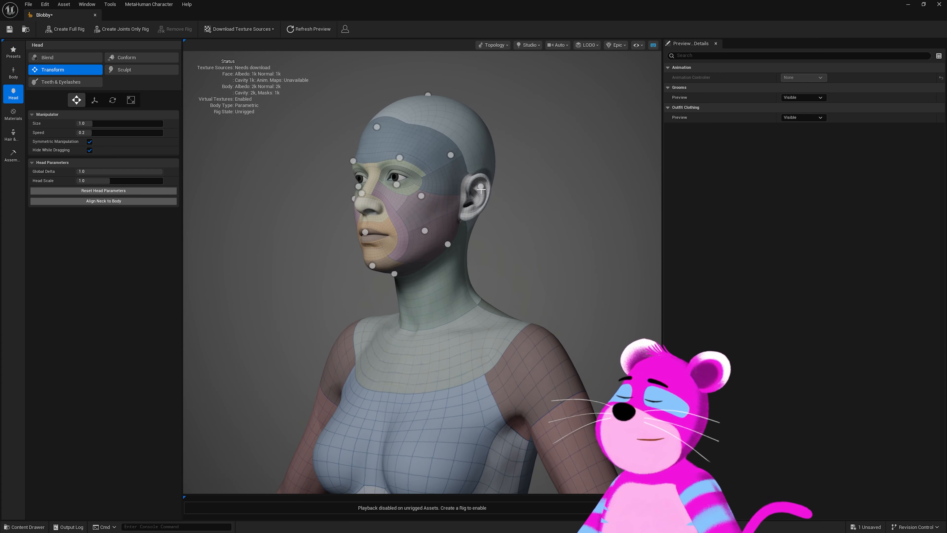
mouse_move(481, 190)
left_mouse_down()
mouse_move(491, 171)
mouse_move(491, 186)
left_mouse_up()
mouse_move(367, 231)
left_mouse_down()
mouse_move(349, 237)
mouse_move(356, 215)
left_mouse_up()
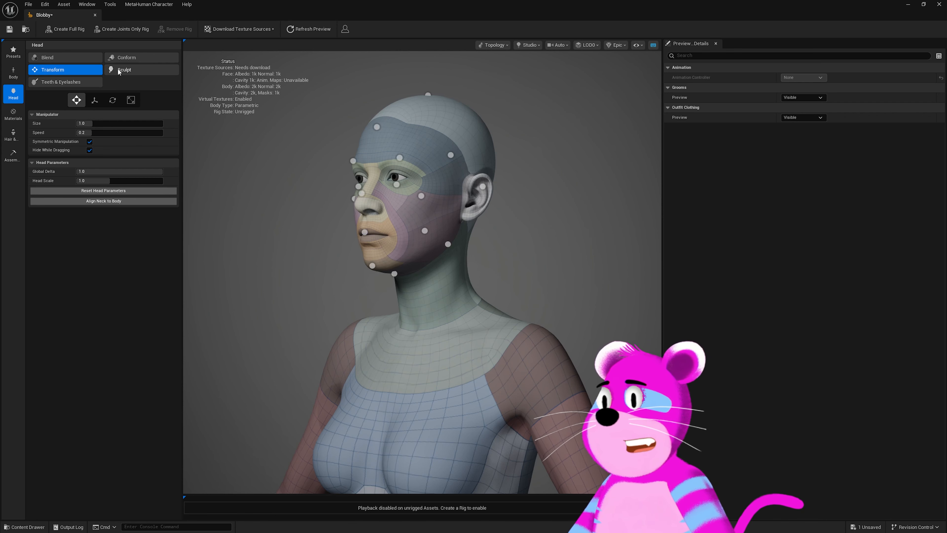
- Open the head's Sculpt mode, try a marker near the brow, and examine the sculpt markers across the face up close from several angles
left_click(117, 70)
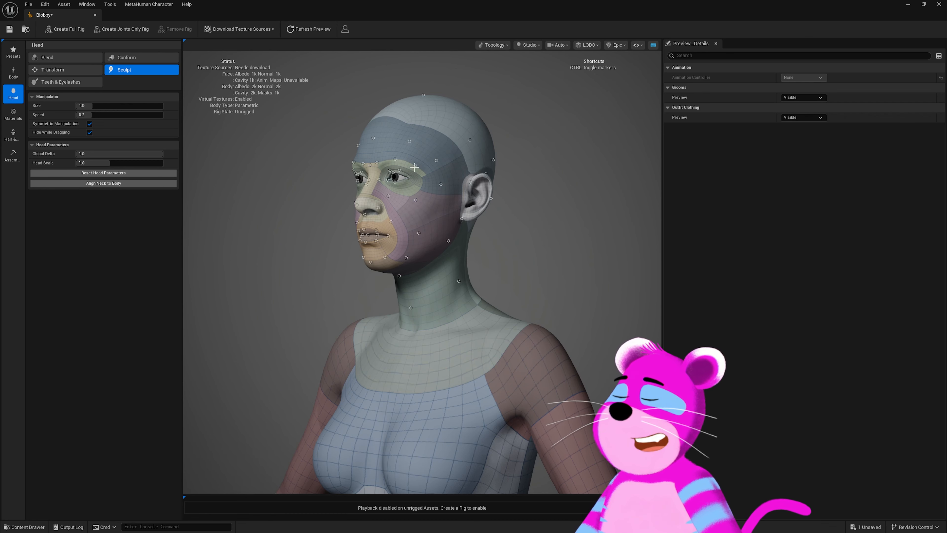
left_click_drag(395, 159, 393, 140)
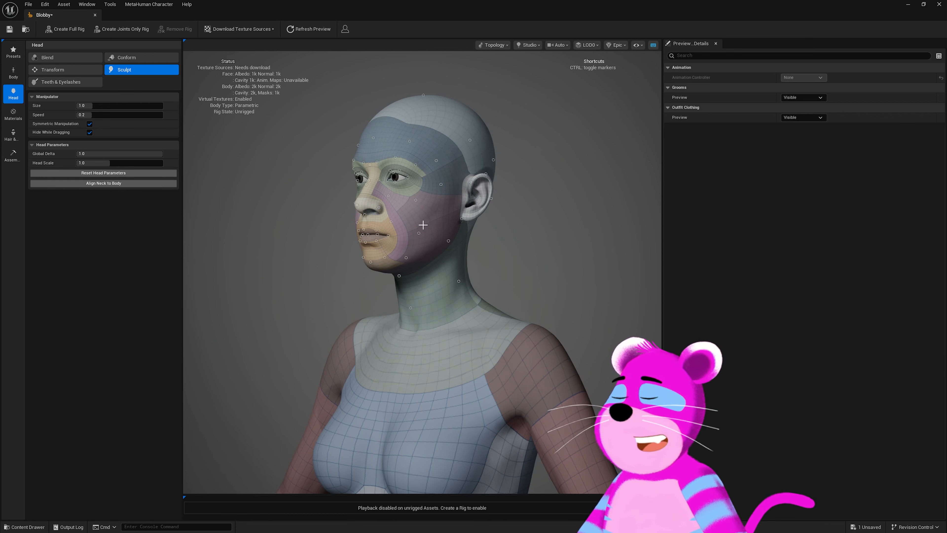
left_click_drag(423, 224, 496, 225)
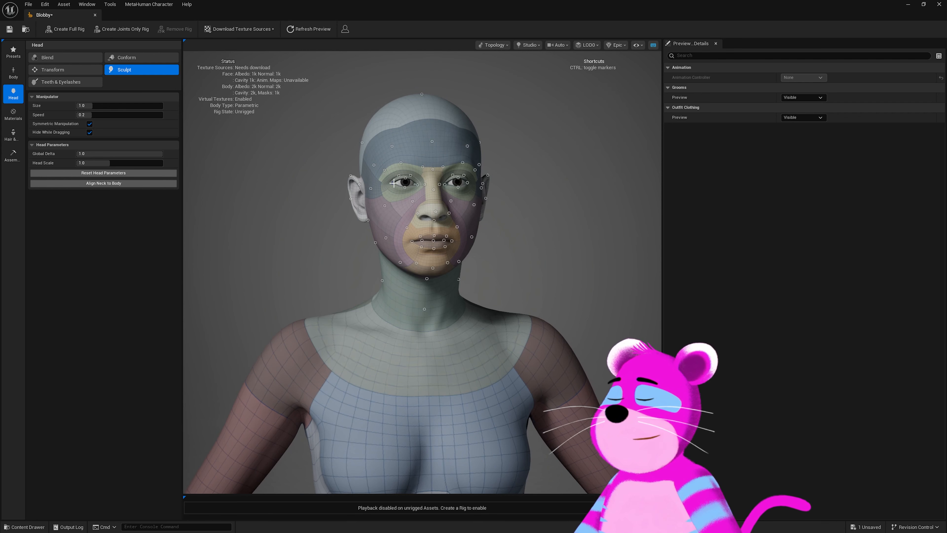
key("ctrl")
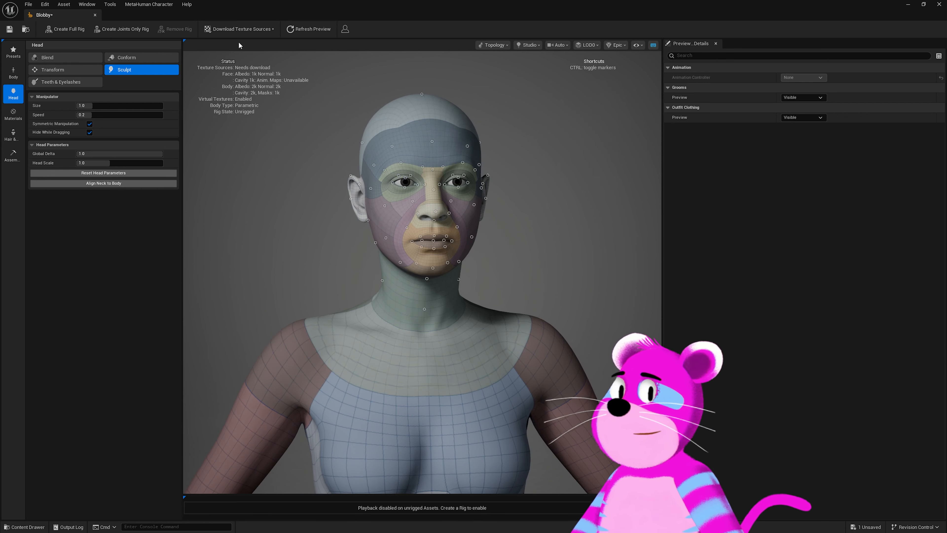
left_click_drag(464, 203, 467, 203)
scroll(467, 202, "up", 3)
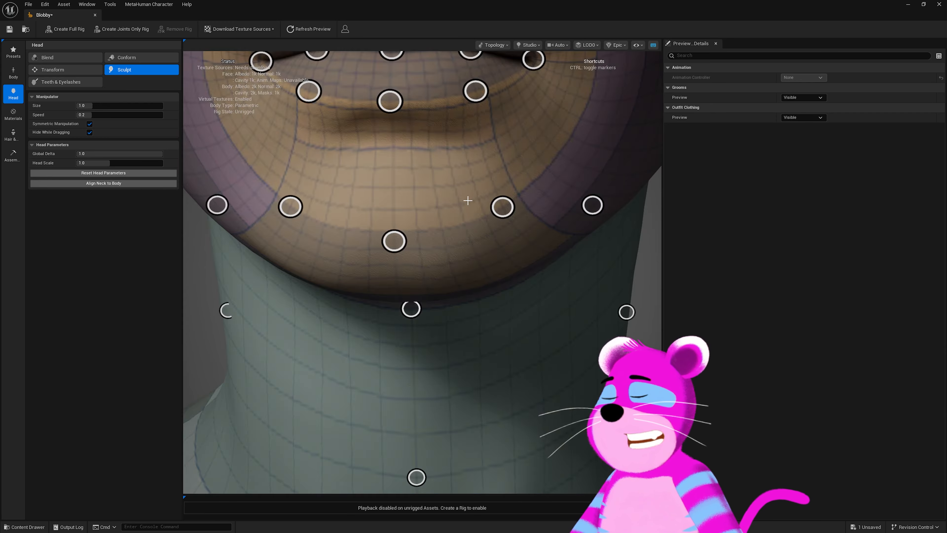
scroll(467, 201, "down", 2)
middle_click_drag(467, 201, 435, 324)
left_click_drag(467, 201, 421, 200)
middle_click_drag(467, 201, 452, 186)
- Preview the head in the Clay material, switch the preview material to Skin, and view the face from the other side
left_click(499, 46)
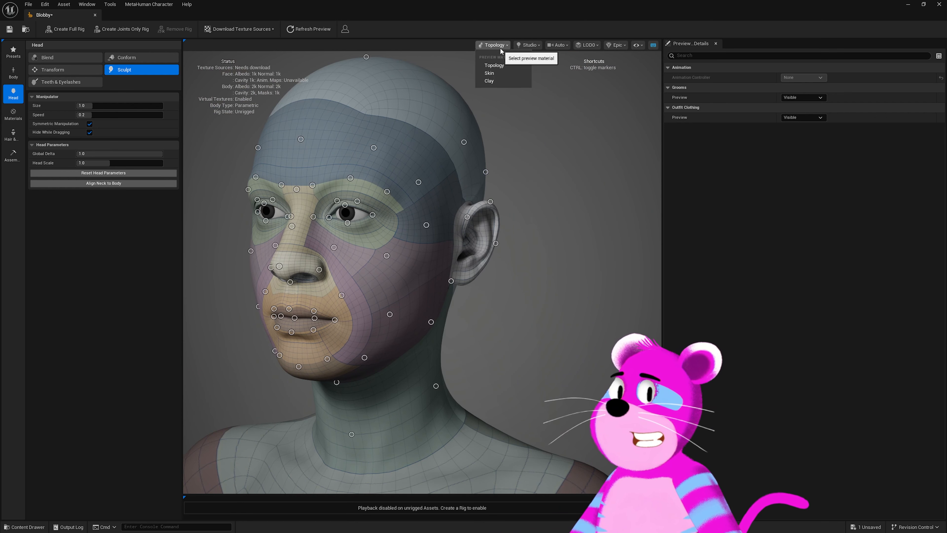
left_click(506, 45)
left_click(505, 45)
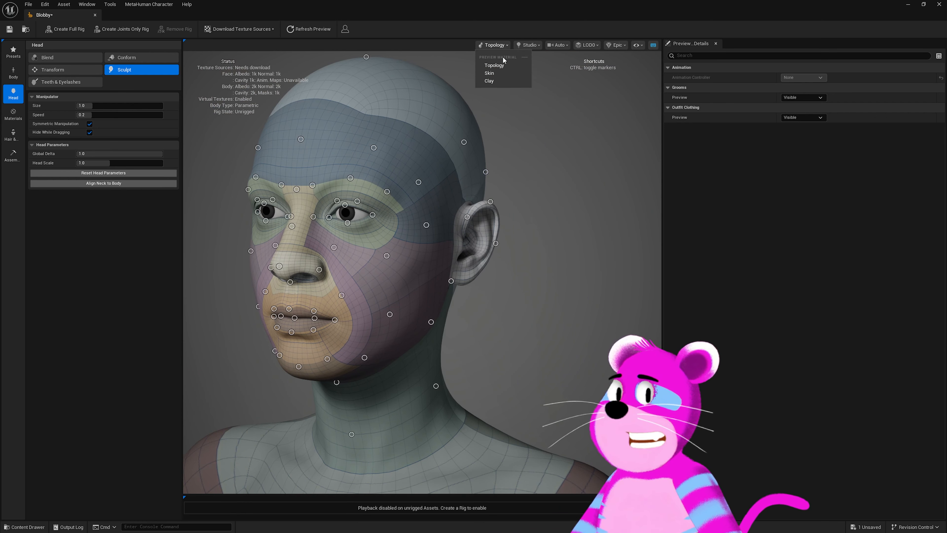
left_click(504, 82)
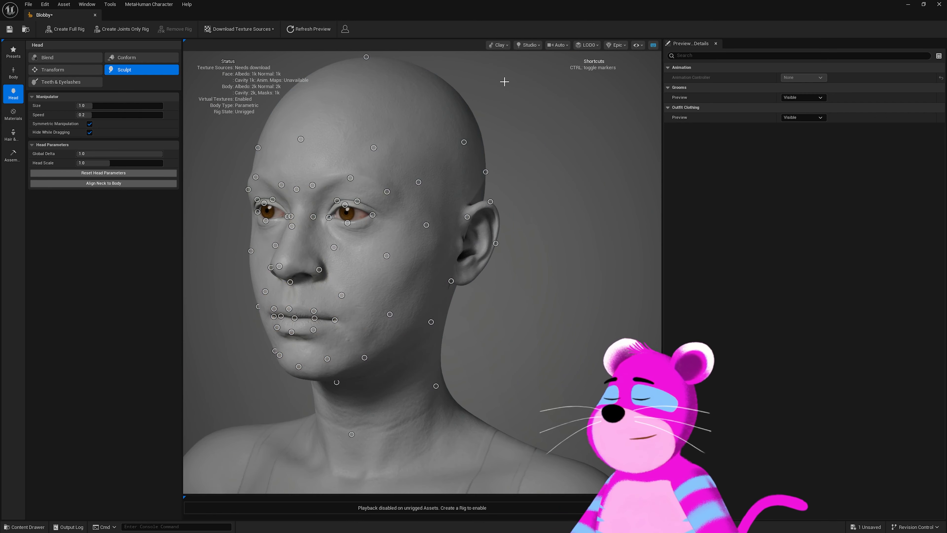
left_click(499, 45)
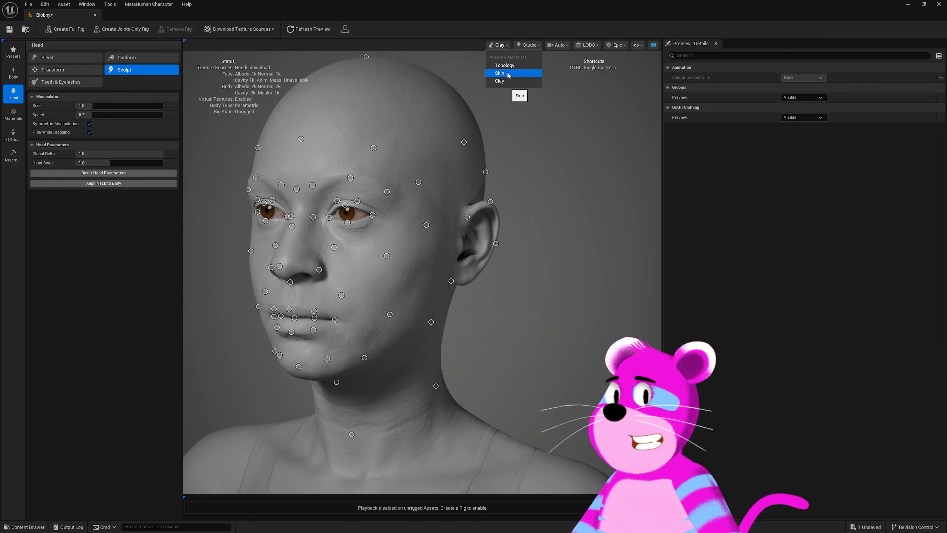
left_click(508, 74)
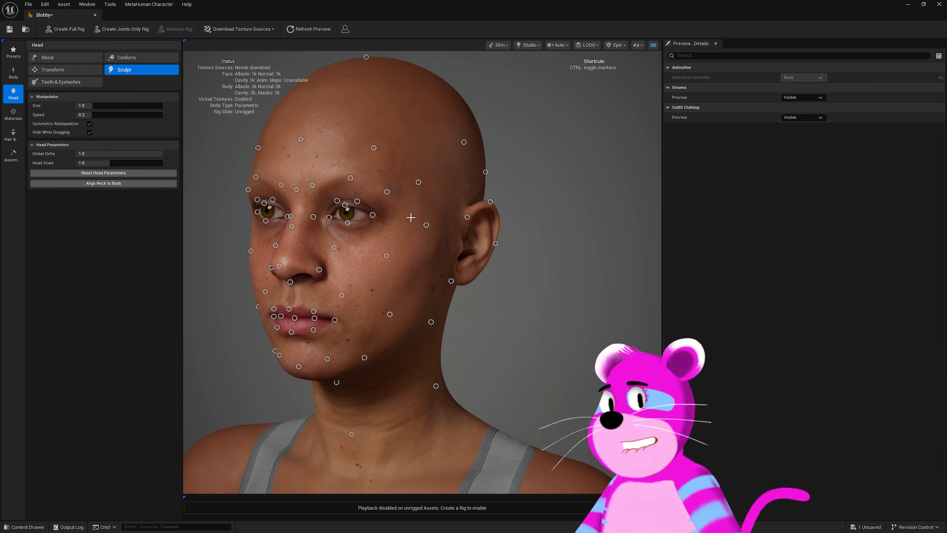
left_click_drag(411, 217, 441, 222)
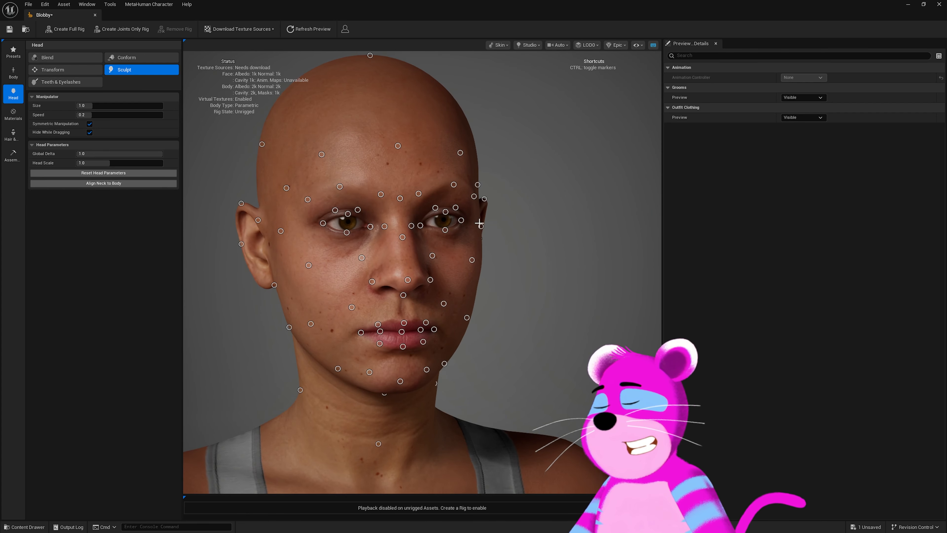
- Try the Split, Moonlight and Portrait lighting setups among others on the head, and return the lighting to Studio
left_click(528, 45)
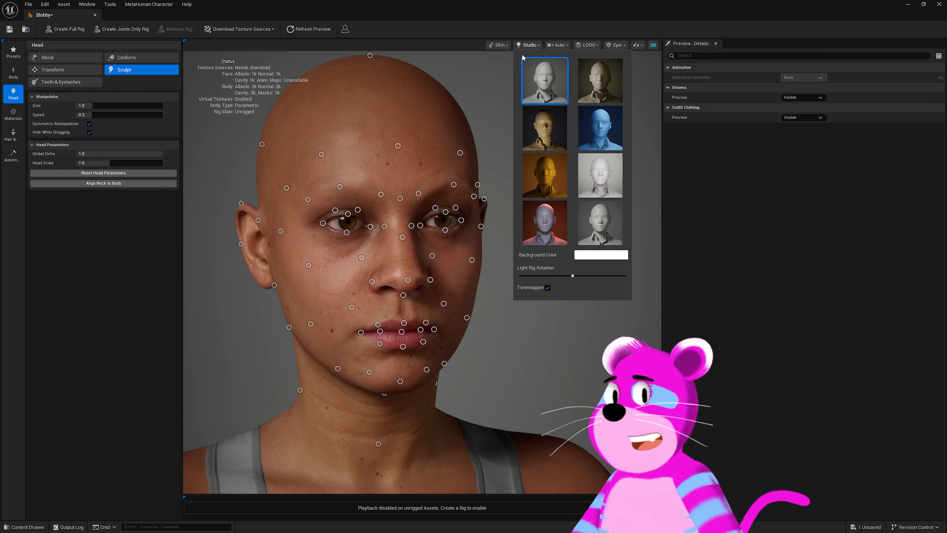
left_click(588, 93)
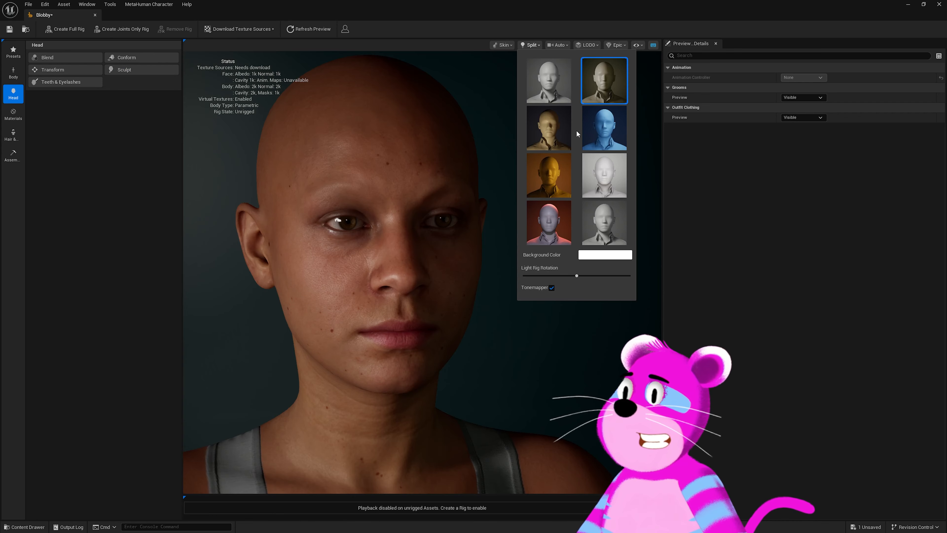
left_click(602, 139)
left_click(547, 170)
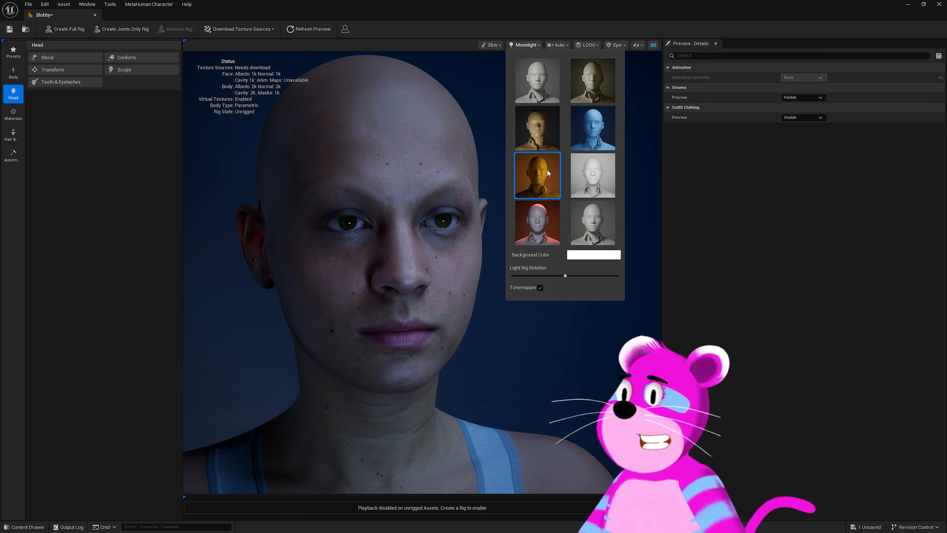
left_click(593, 176)
left_click(606, 225)
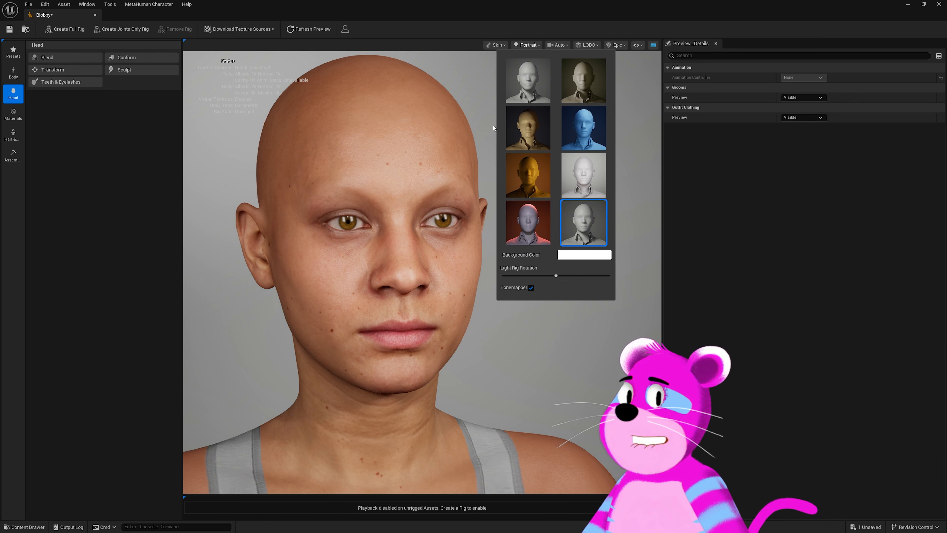
left_click(541, 76)
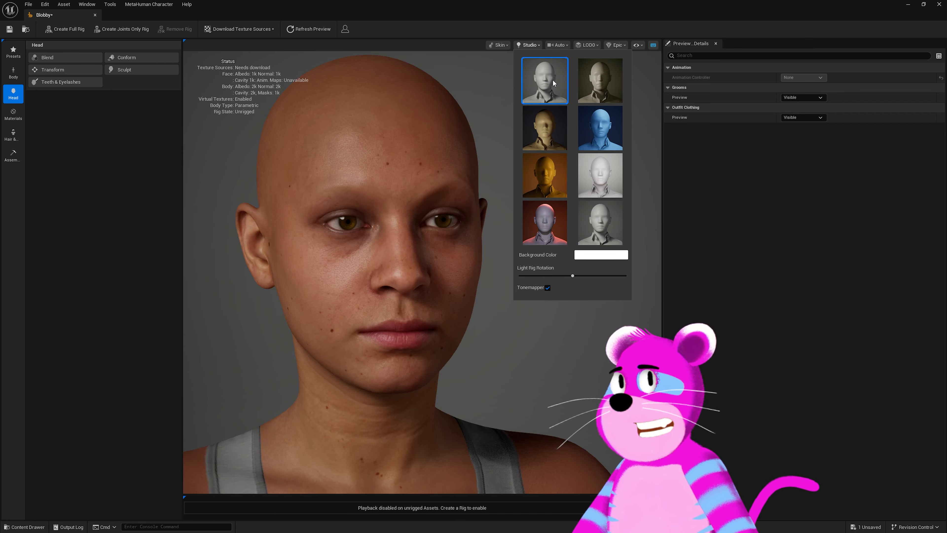
left_click(494, 145)
- View the face from the opposite three-quarter angle, compare it under Moonlight lighting, and restore the Studio lighting
left_click_drag(450, 176, 343, 176, "alt")
mouse_move(450, 177)
right_mouse_down()
mouse_move(492, 181)
mouse_move(432, 175)
right_mouse_up()
middle_click_drag(433, 176, 490, 160)
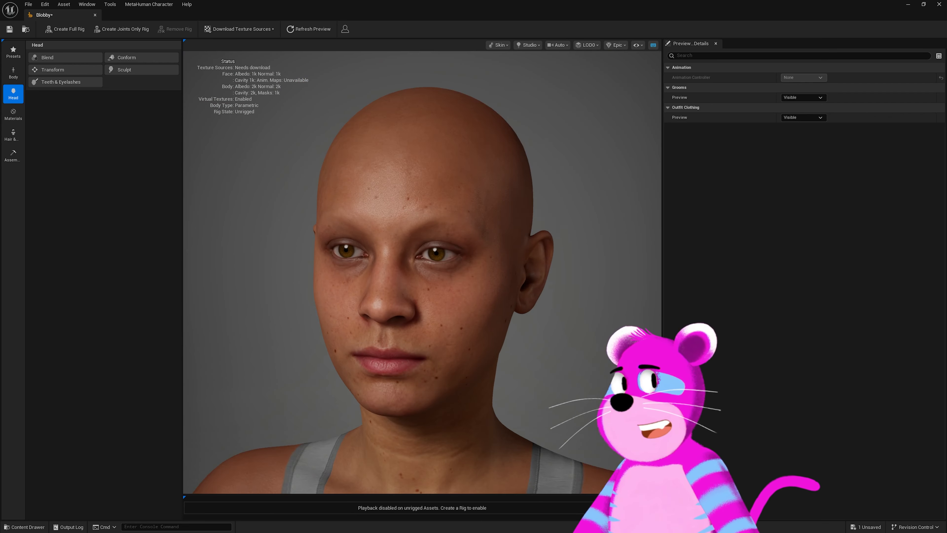
left_click(528, 45)
left_click(596, 131)
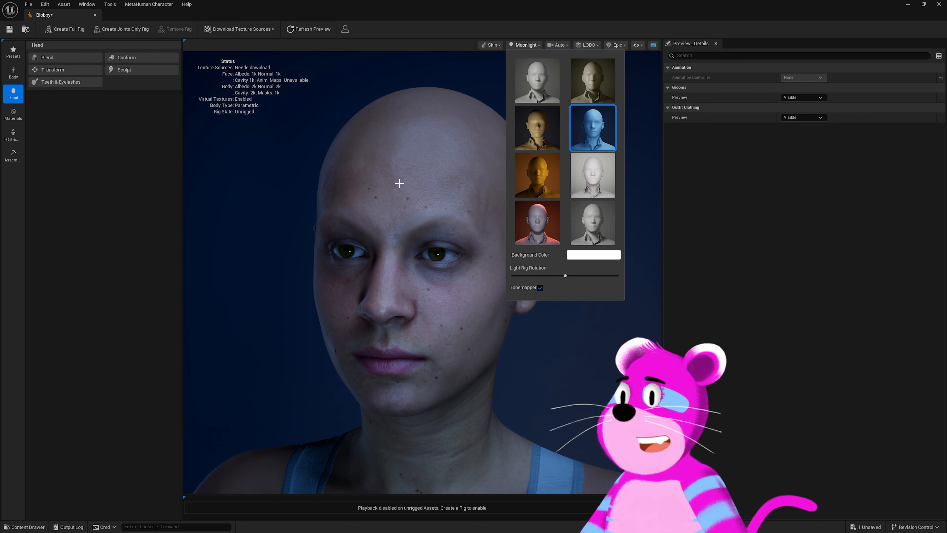
left_click(532, 45)
left_click(532, 45)
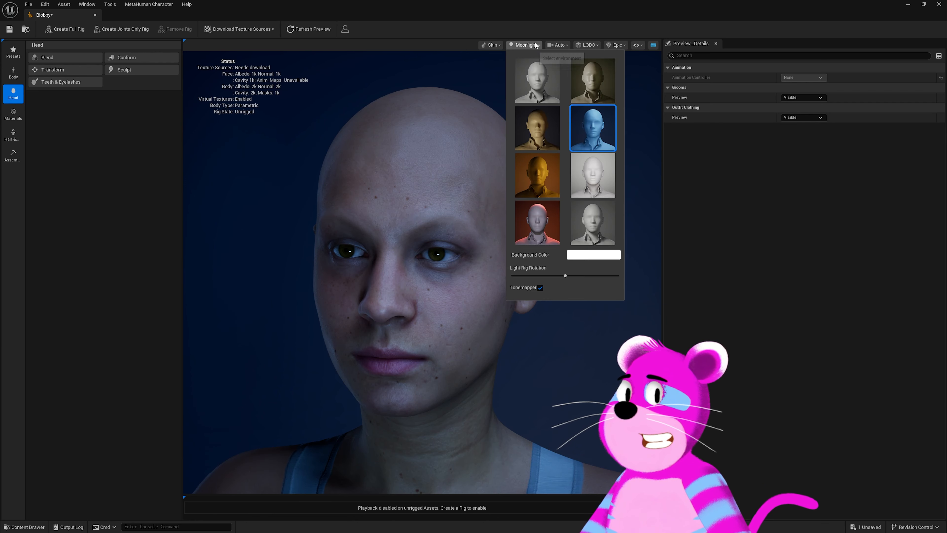
left_click(541, 83)
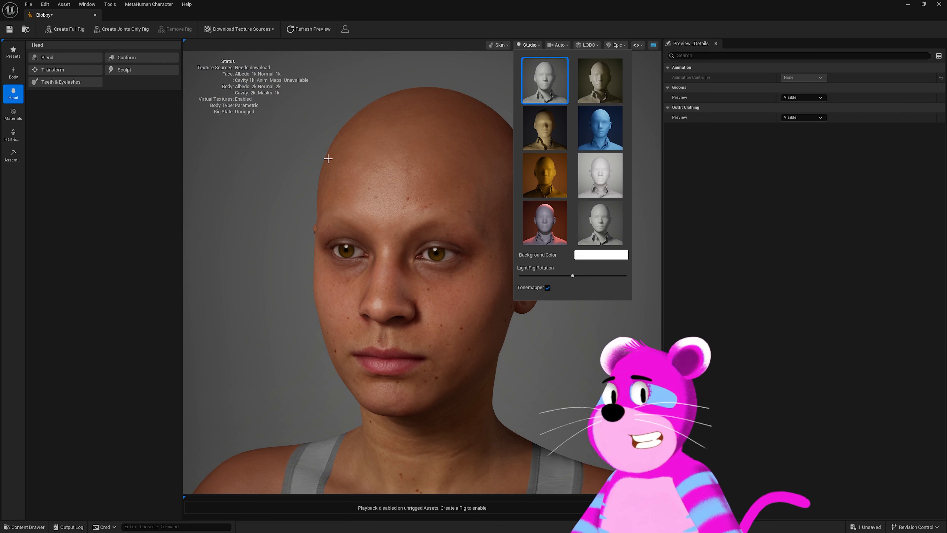
left_click(317, 155)
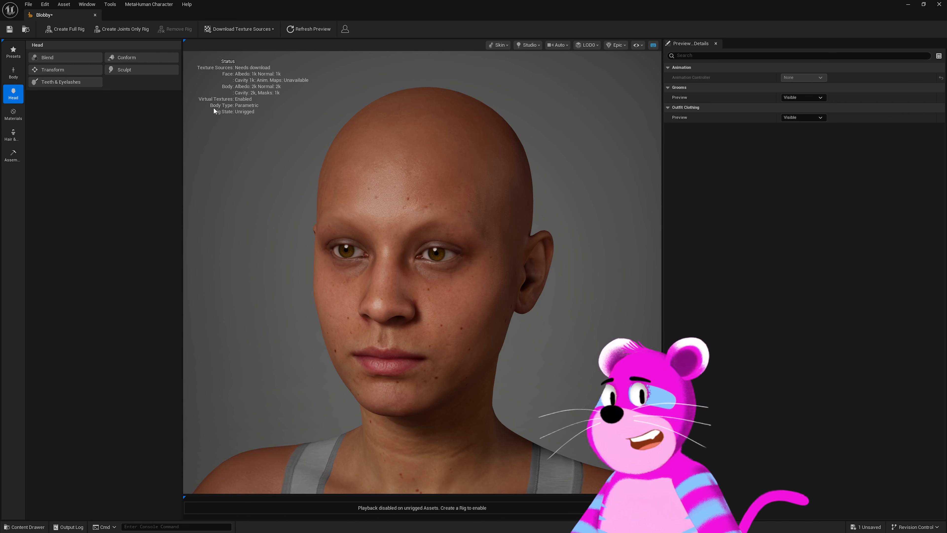
- Adjust the mouth marker in the head's Transform mode, and bring up the finer Sculpt markers
left_click(67, 69)
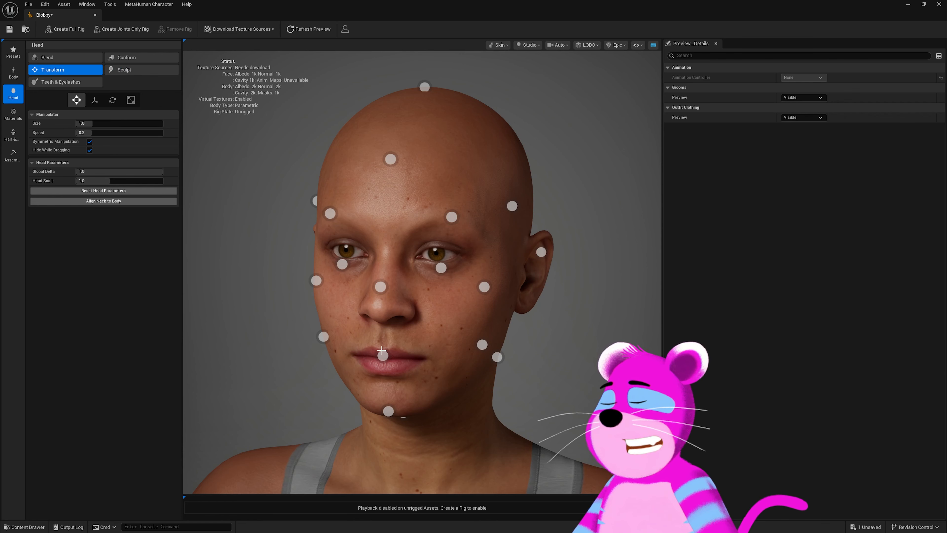
mouse_move(381, 350)
left_mouse_down()
mouse_move(379, 339)
mouse_move(352, 353)
left_mouse_up()
left_click(124, 69)
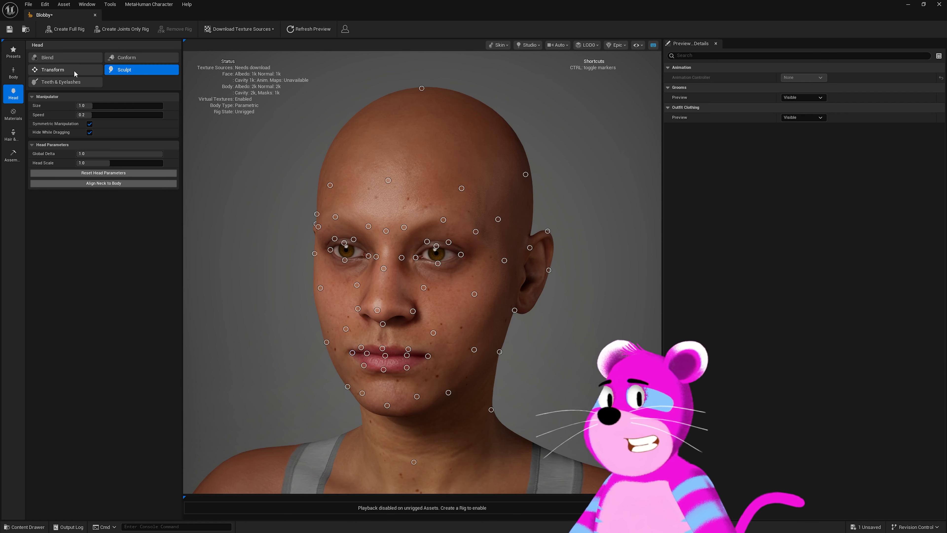
- Adjust the character's teeth: set Tooth Length to about 0.65, Variation to about 0.21 and Polycanine to about 0.6
left_click(86, 83)
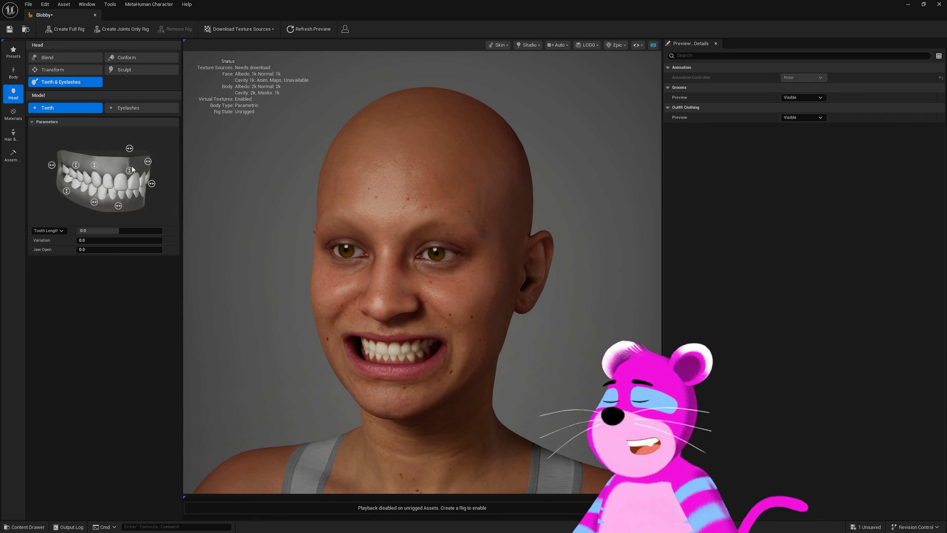
left_click_drag(129, 170, 129, 164)
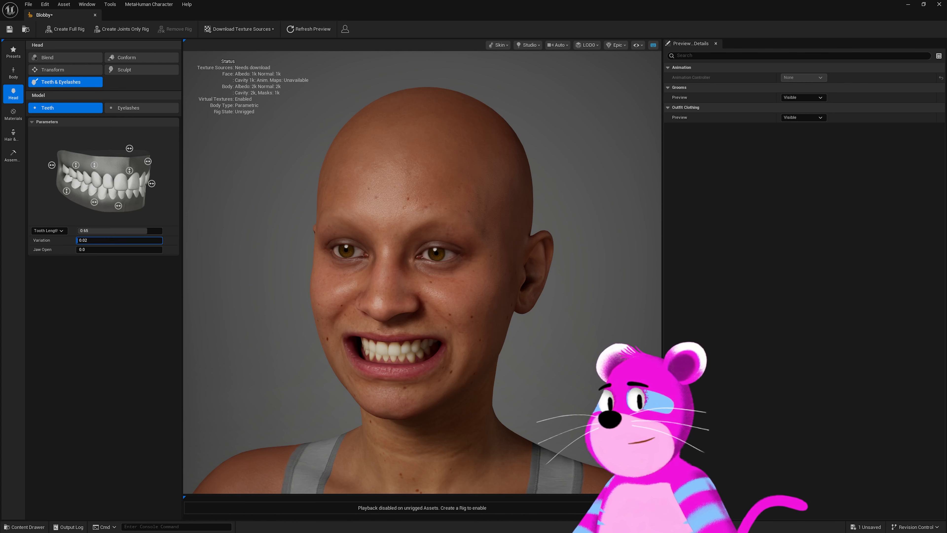
left_click_drag(78, 240, 94, 240)
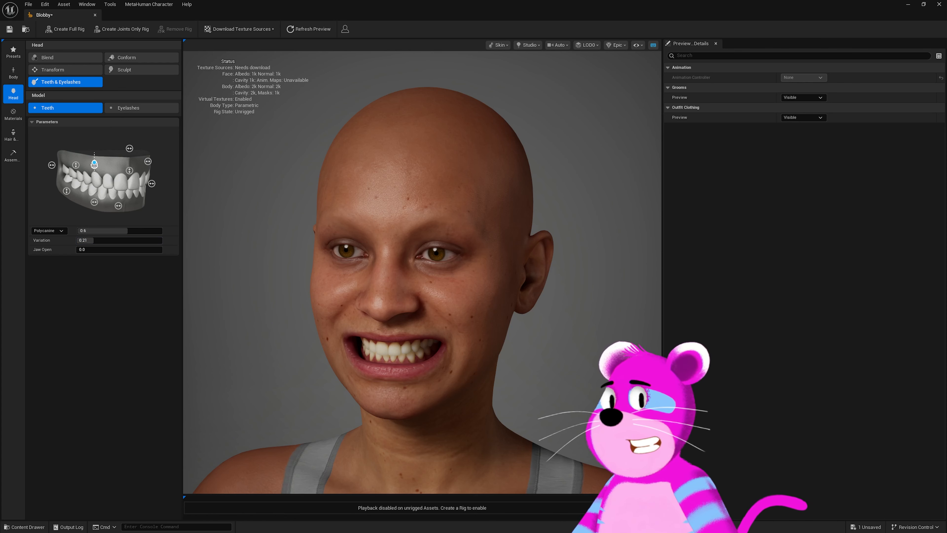
- Try several eyelash styles and apply the style in the middle of the second row
left_click(127, 108)
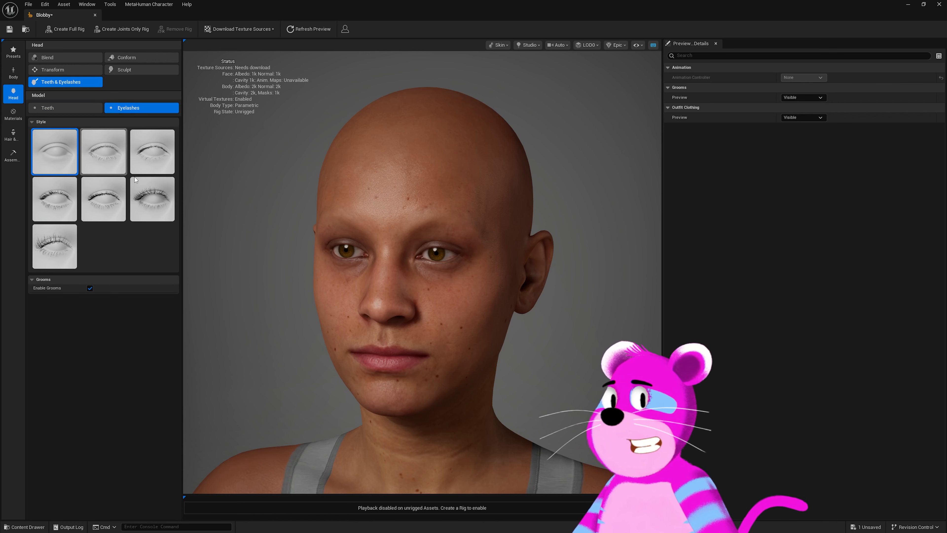
left_click(155, 201)
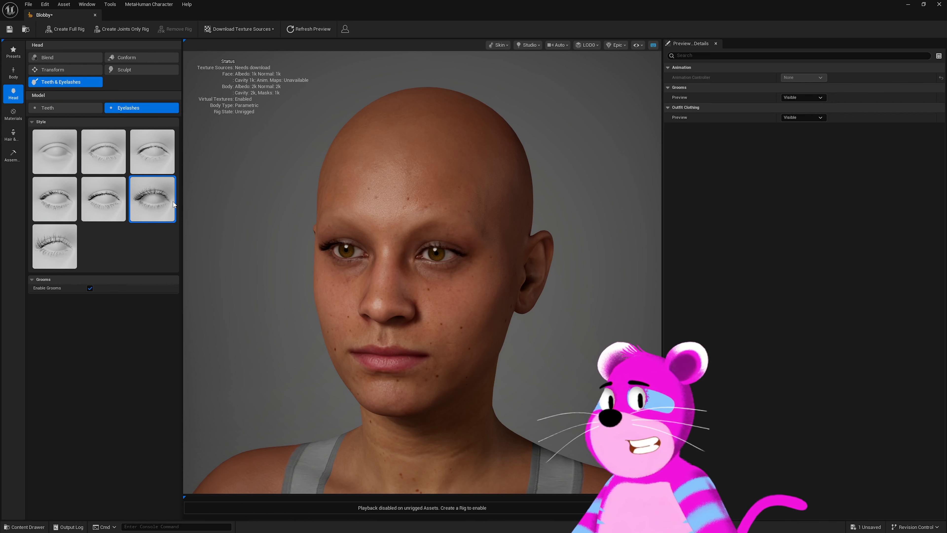
left_click(110, 198)
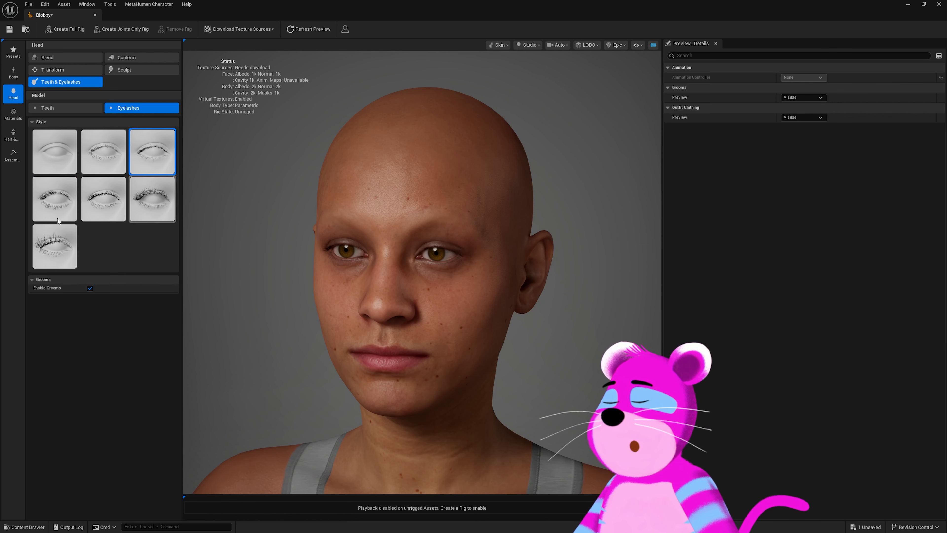
left_click(61, 209)
left_click(105, 213)
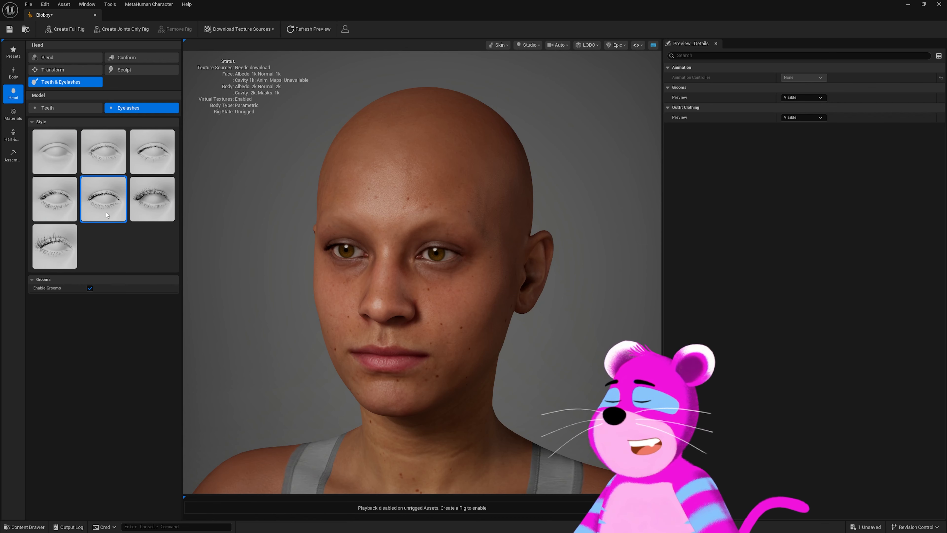
- Apply the last eyelash style in the second row, and compare the face with the groom preview hidden and visible
left_click(155, 208)
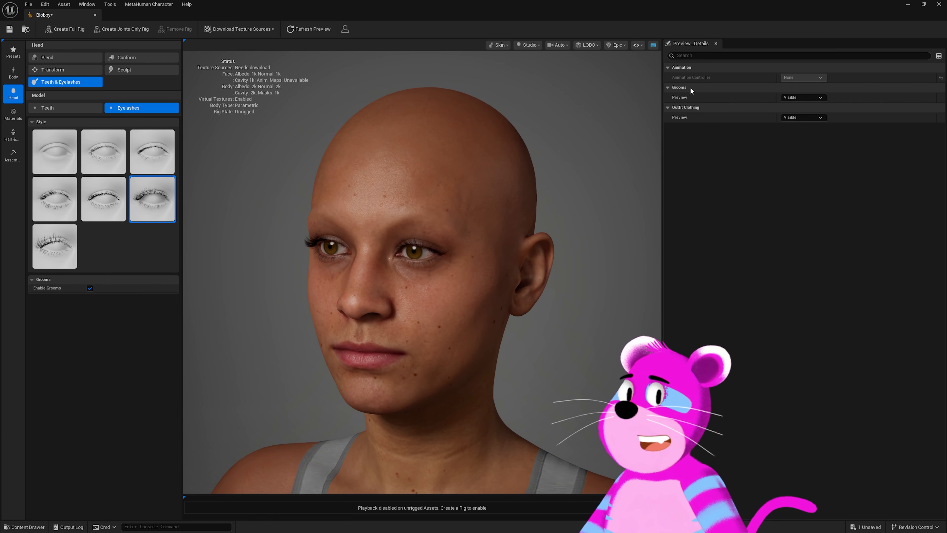
left_click(802, 98)
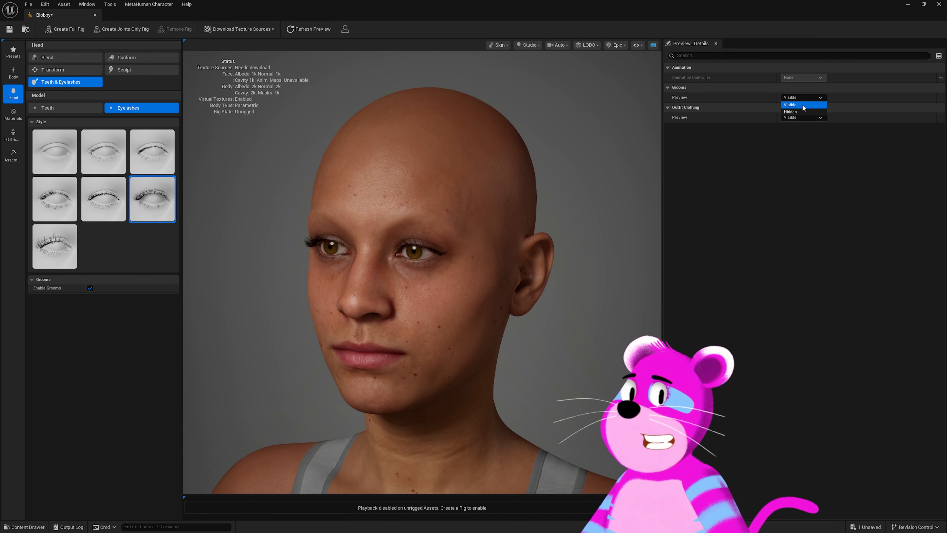
left_click(802, 112)
left_click(801, 98)
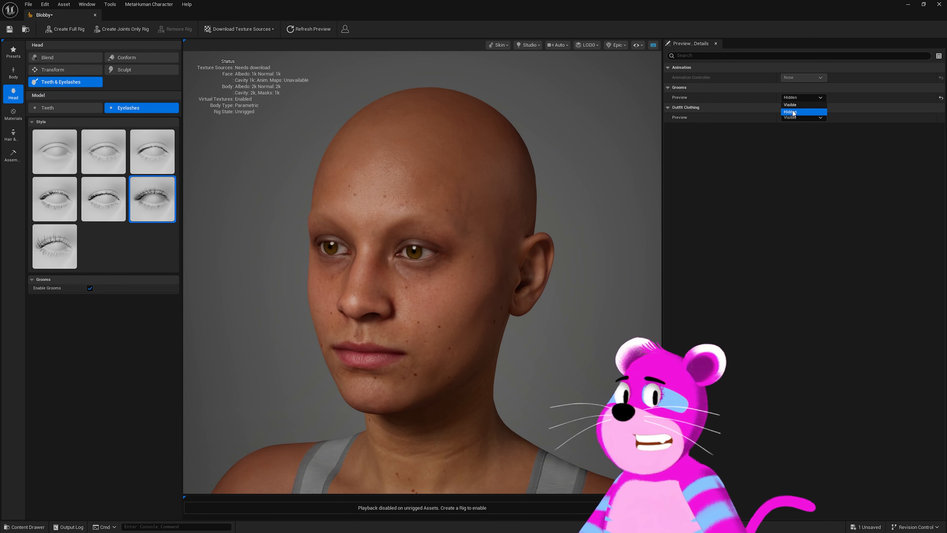
left_click(794, 104)
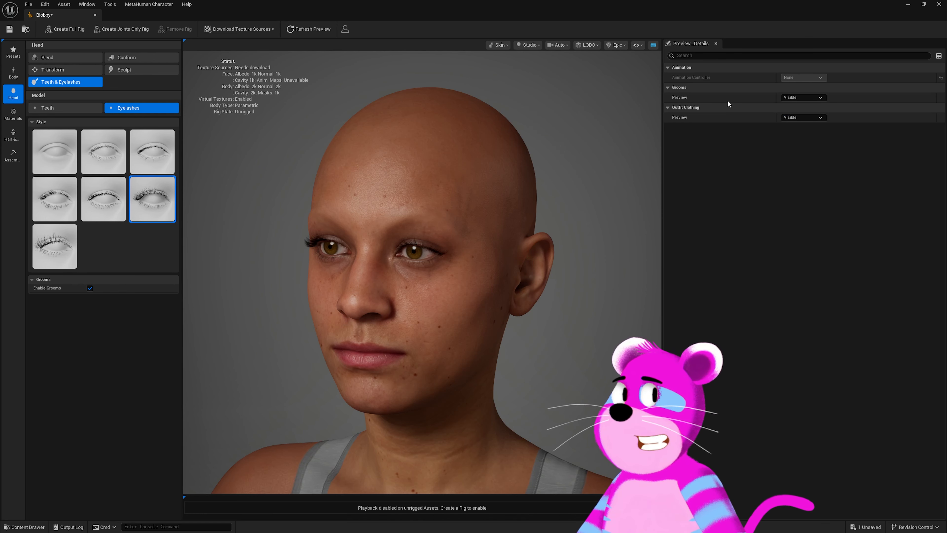
left_click_drag(452, 167, 298, 178)
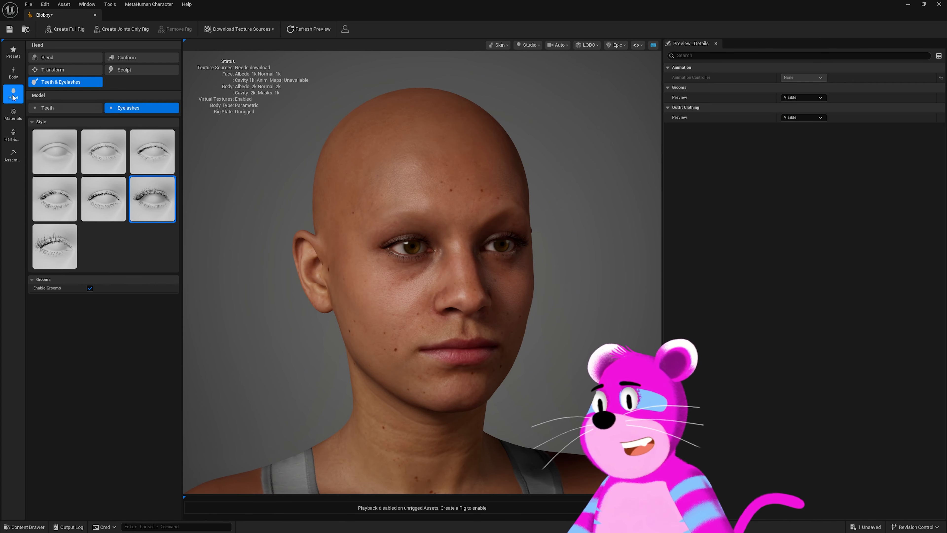
- Bring up the skin materials and set the skin tone to about U 0.37 and V 0.6
left_click(13, 113)
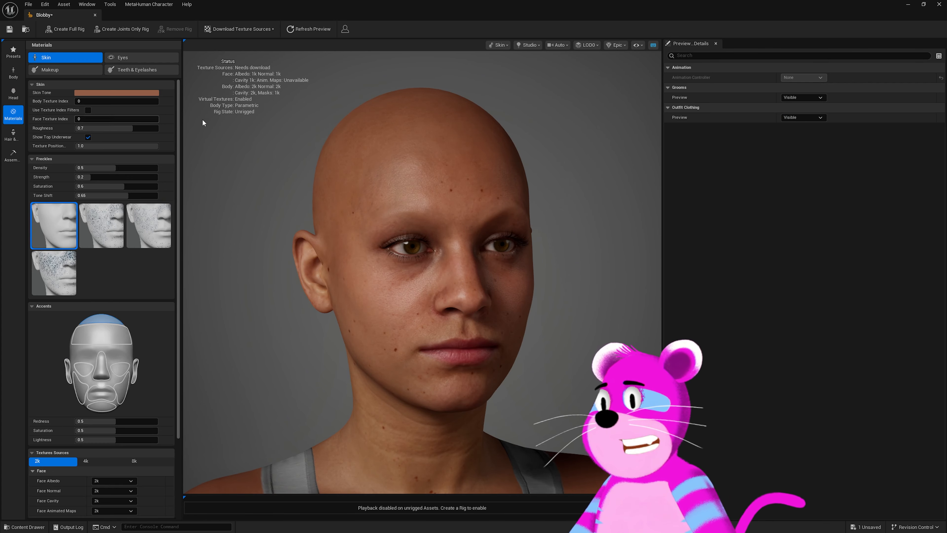
left_click(120, 92)
mouse_move(169, 126)
left_mouse_down()
mouse_move(167, 143)
mouse_move(282, 142)
mouse_move(128, 133)
mouse_move(197, 128)
mouse_move(136, 148)
mouse_move(179, 141)
mouse_move(148, 132)
left_mouse_up()
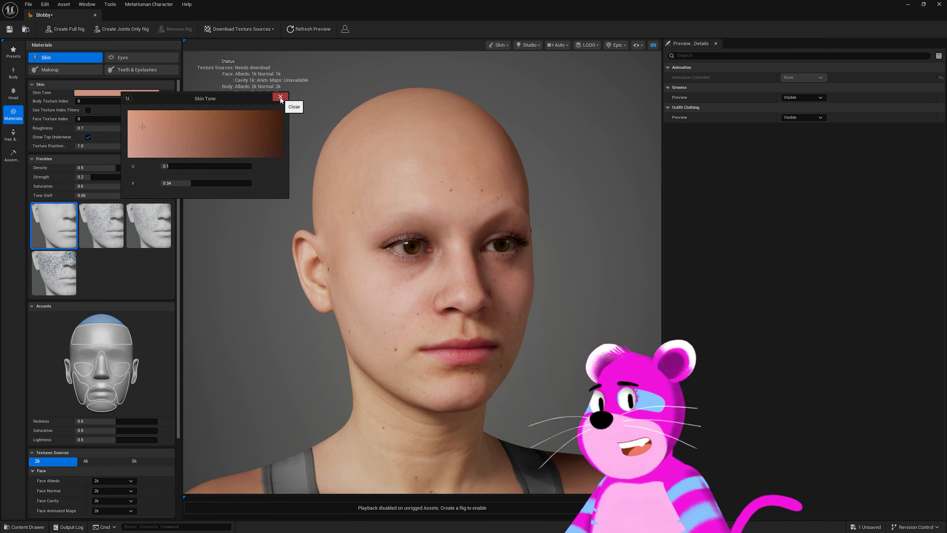
mouse_move(184, 128)
left_mouse_down()
mouse_move(194, 129)
mouse_move(172, 132)
mouse_move(215, 150)
mouse_move(185, 139)
left_mouse_up()
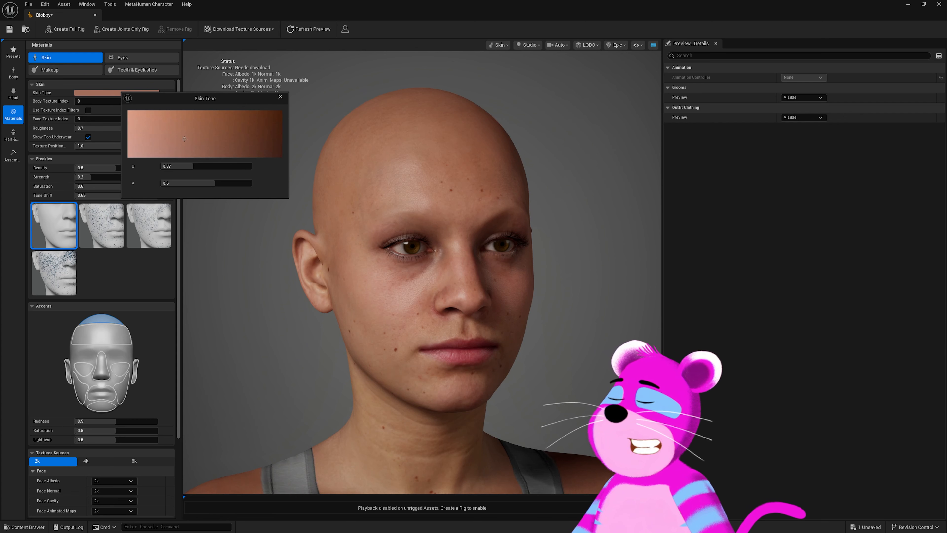
left_click(280, 97)
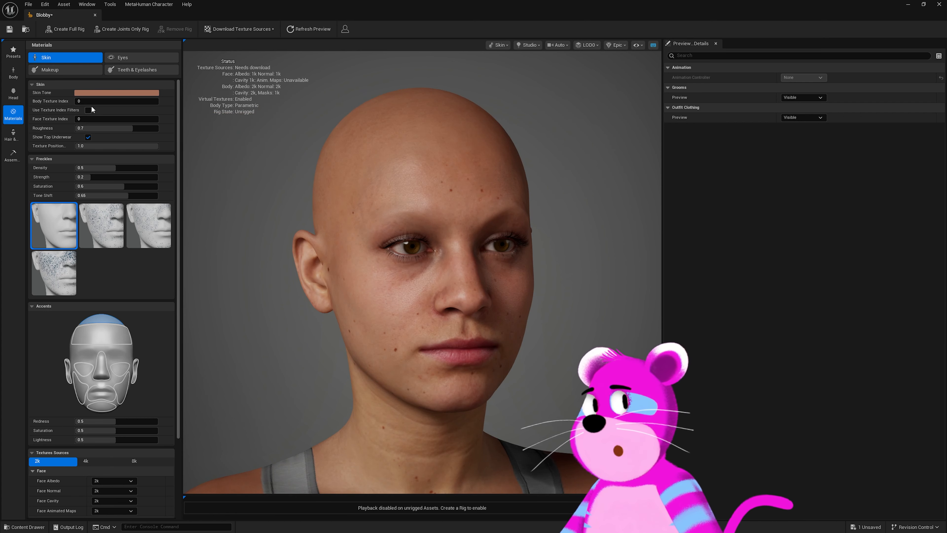
- Set skin Roughness to about 0.62 and apply the second freckle pattern with Density about 0.76 and Strength about 0.41
left_click_drag(101, 128, 97, 153)
scroll(64, 155, "down", 2)
left_click(95, 204)
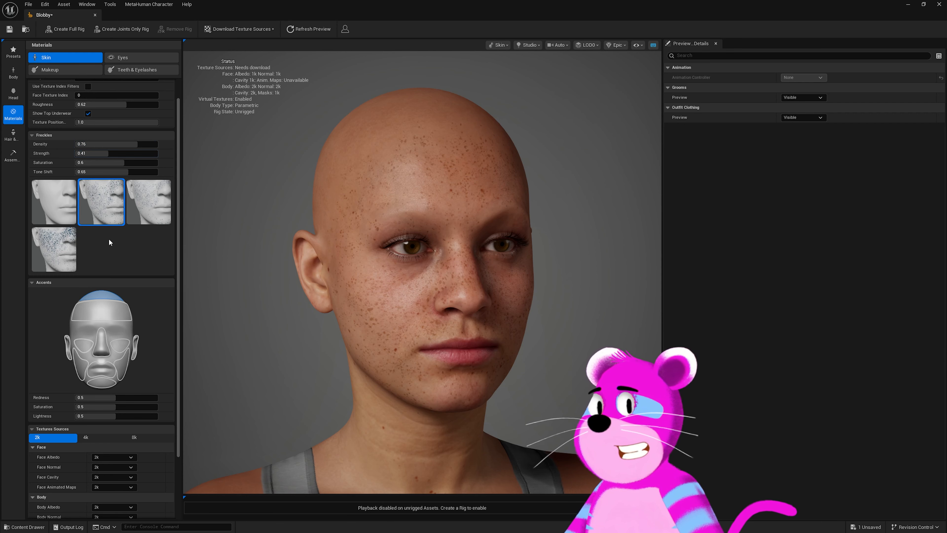
- Accent the cheek regions of the face with Redness about 0.91 and Saturation about 0.87
scroll(133, 258, "down", 3)
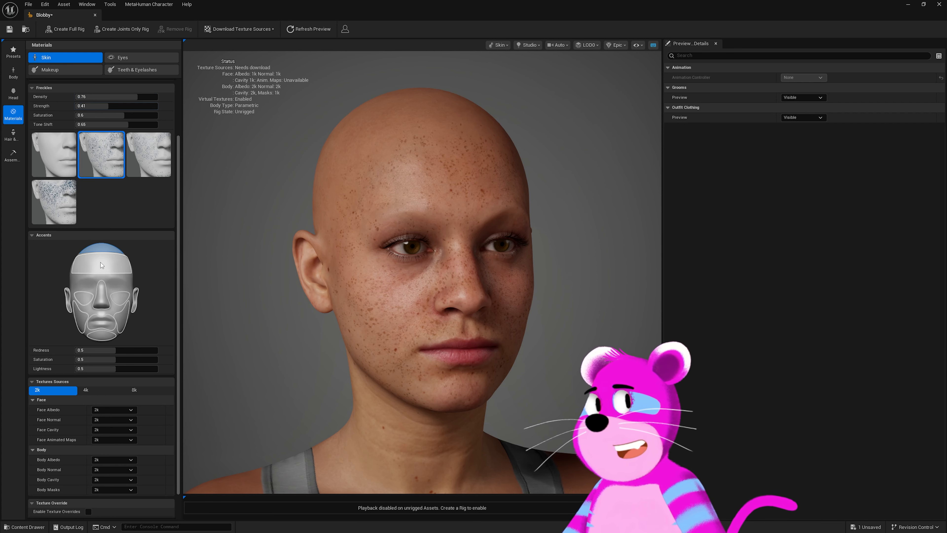
mouse_move(122, 350)
left_mouse_down()
mouse_move(112, 350)
mouse_move(138, 351)
mouse_move(127, 359)
mouse_move(119, 350)
left_mouse_up()
left_click(85, 297)
left_click(92, 322)
left_click(82, 317)
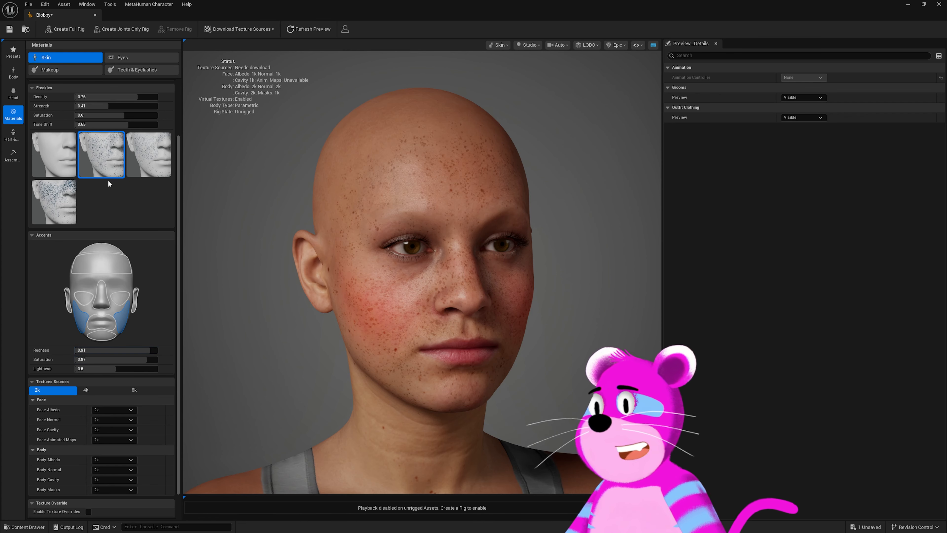
- Lighten the skin tone to about U 0.25 and V 0.36
scroll(108, 180, "up", 3)
left_click(127, 94)
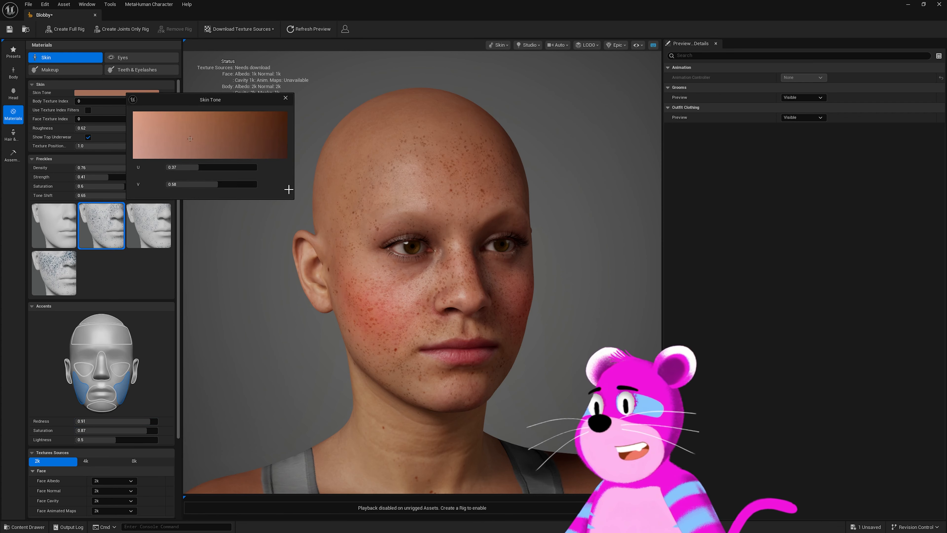
left_click(168, 130)
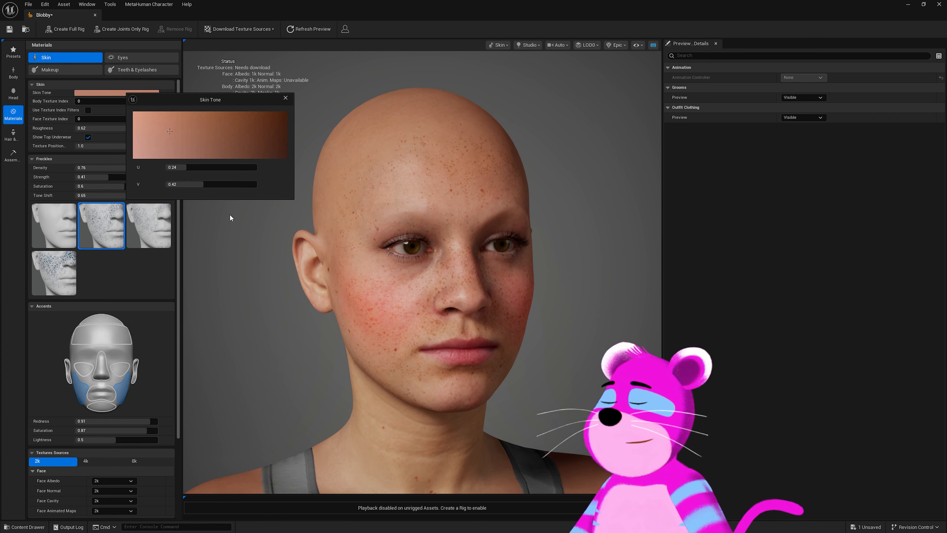
left_click(172, 128)
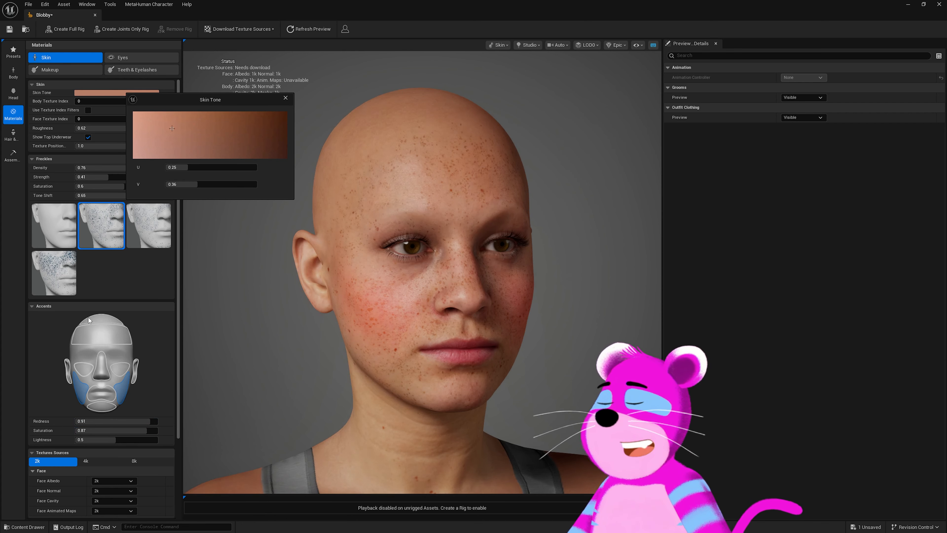
scroll(45, 361, "down", 2)
left_click(286, 97)
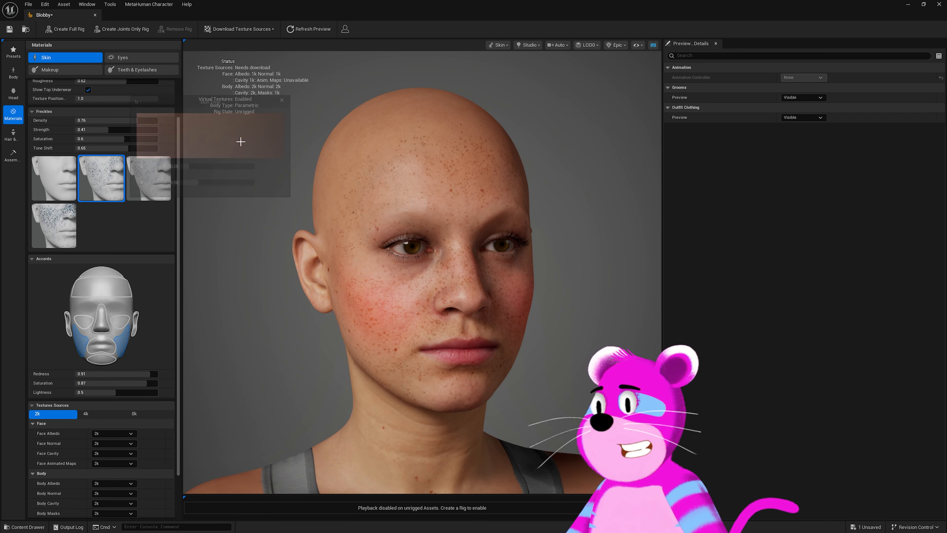
- Try the 4k and 8k resolutions for all texture sources, and restore 2k
scroll(82, 334, "down", 2)
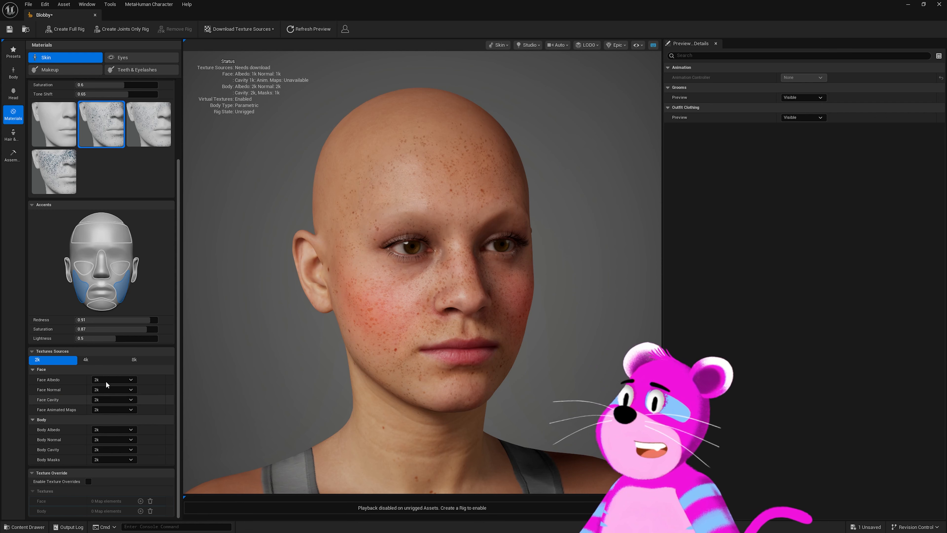
left_click(101, 361)
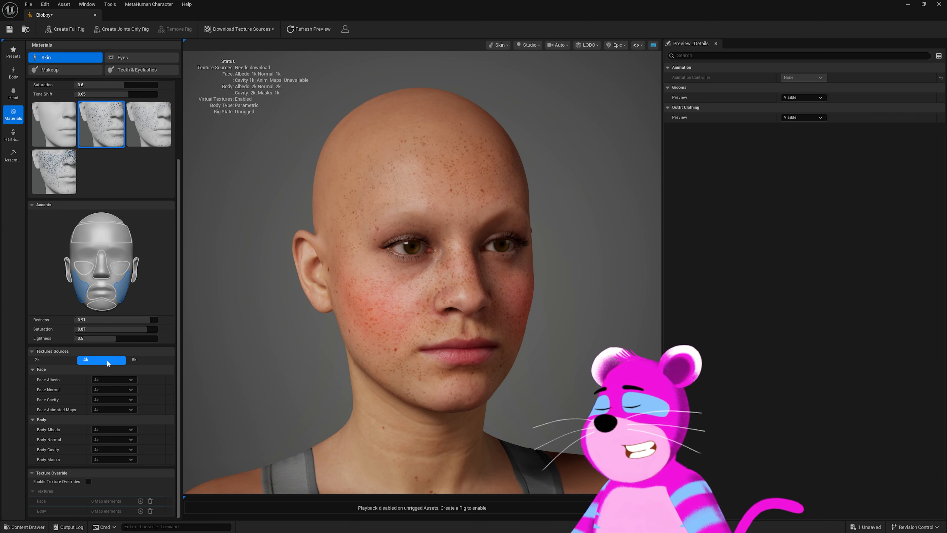
left_click(149, 361)
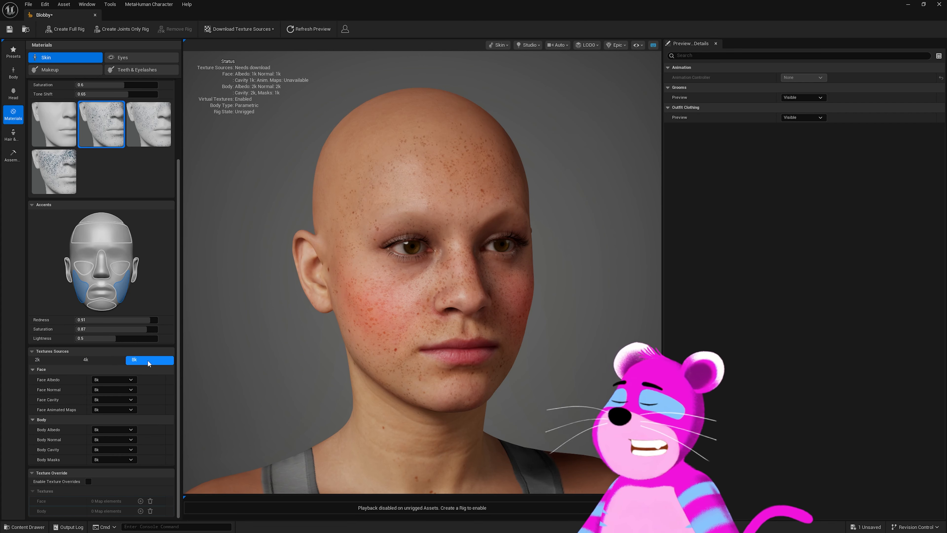
left_click(44, 362)
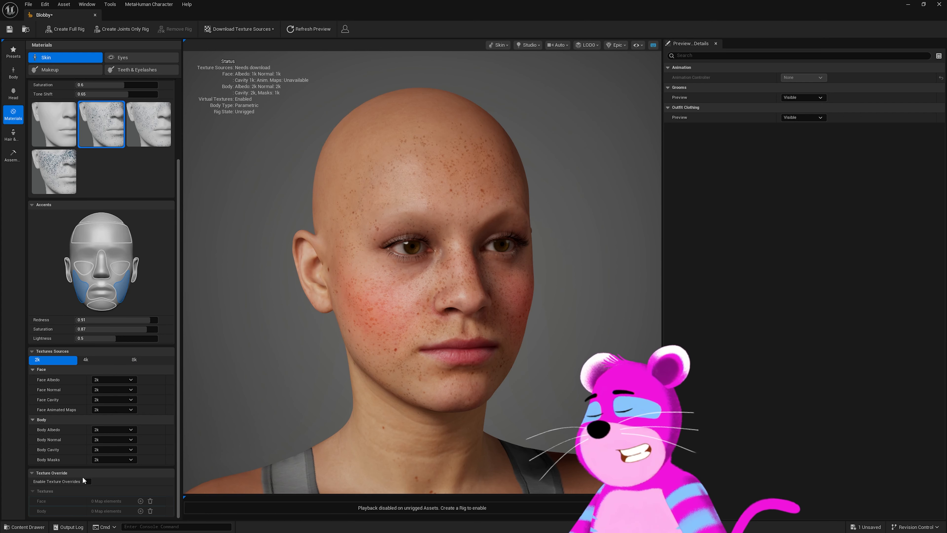
- Enable texture overrides and add a Base Color map element for the face
left_click(88, 481)
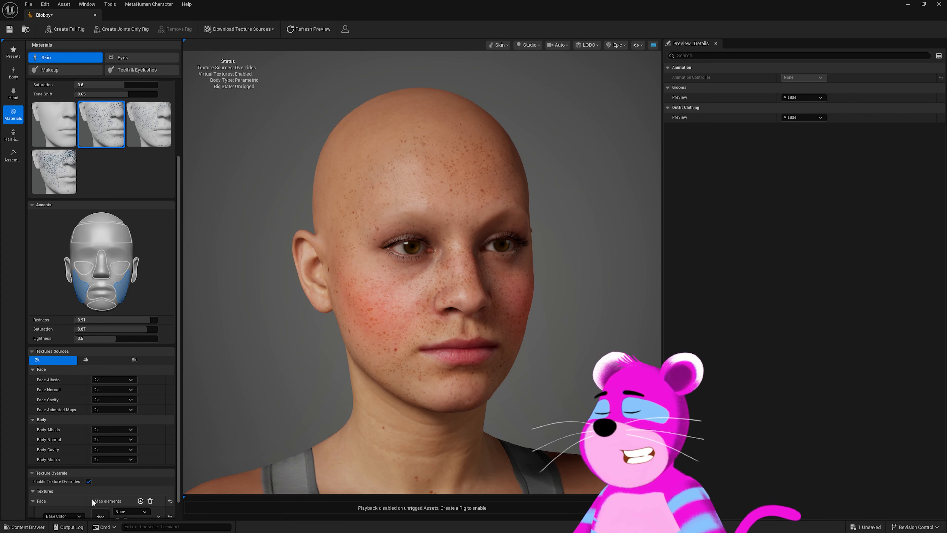
left_click(140, 501)
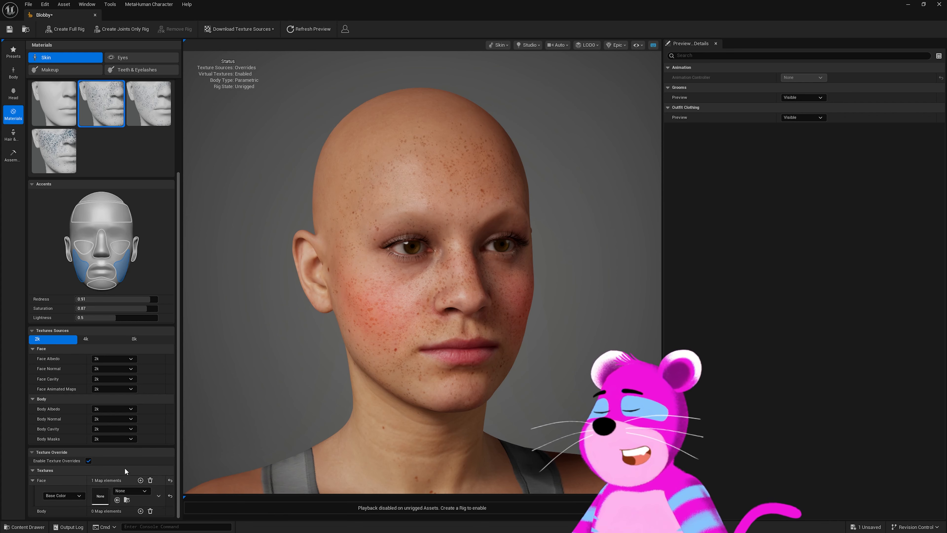
left_click(65, 497)
- Browse the textures available for the face's Base Color override, and disable texture overrides
left_click(122, 492)
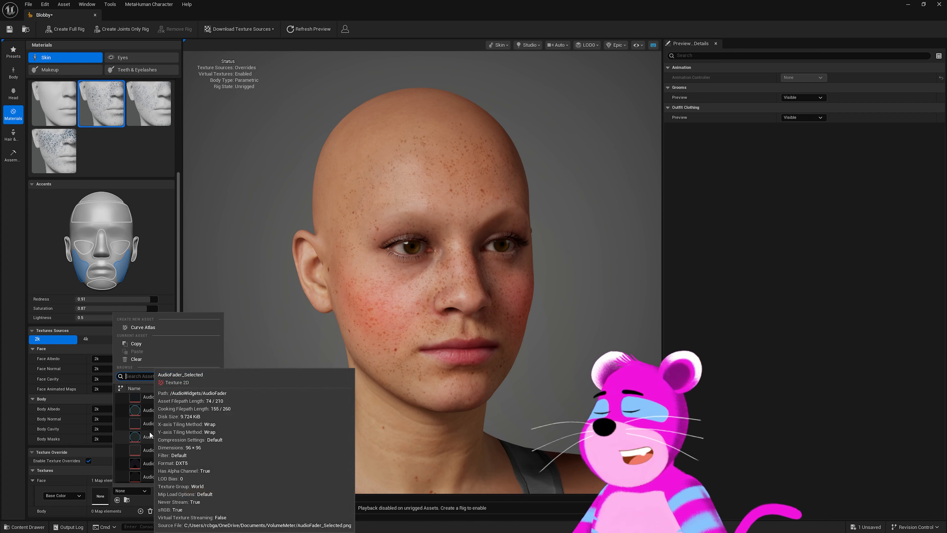
scroll(150, 430, "down", 5)
scroll(150, 435, "down", 3)
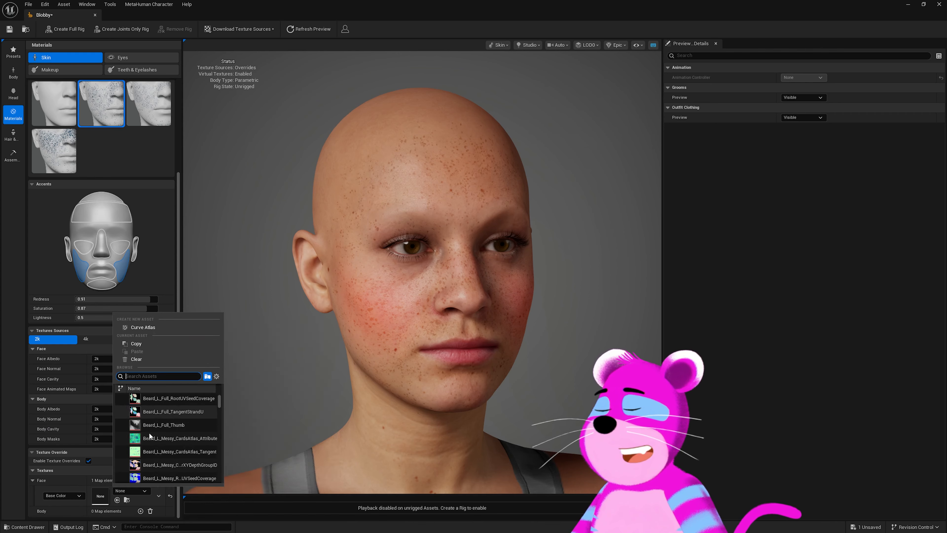
scroll(149, 435, "up", 6)
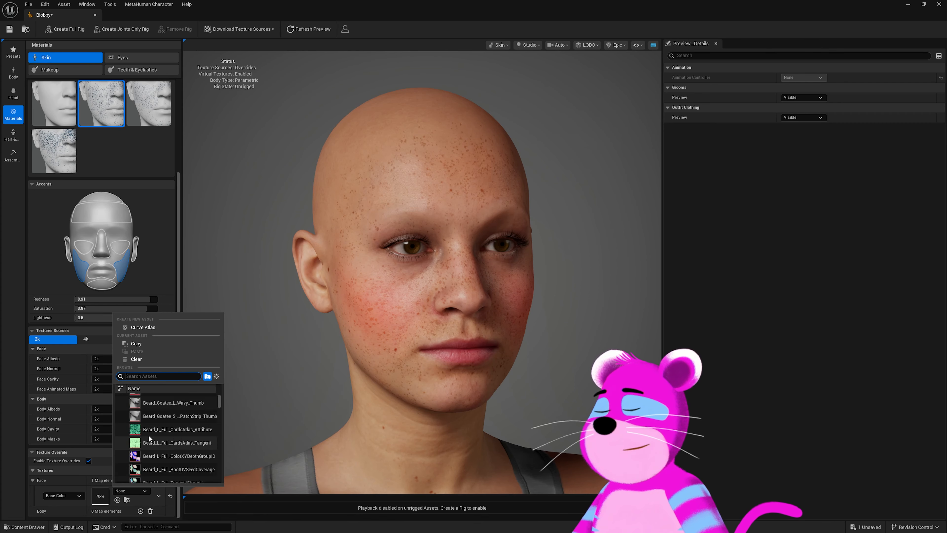
left_click(88, 460)
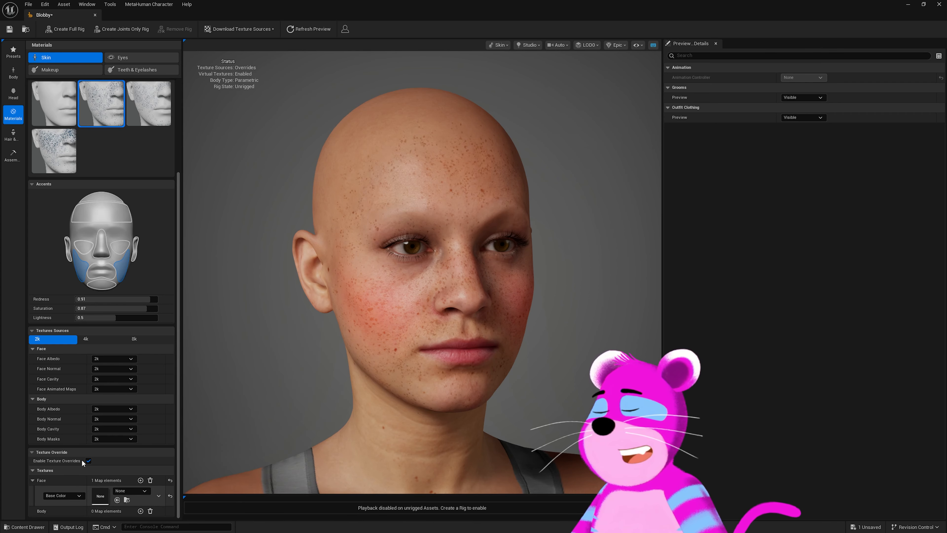
left_click(88, 461)
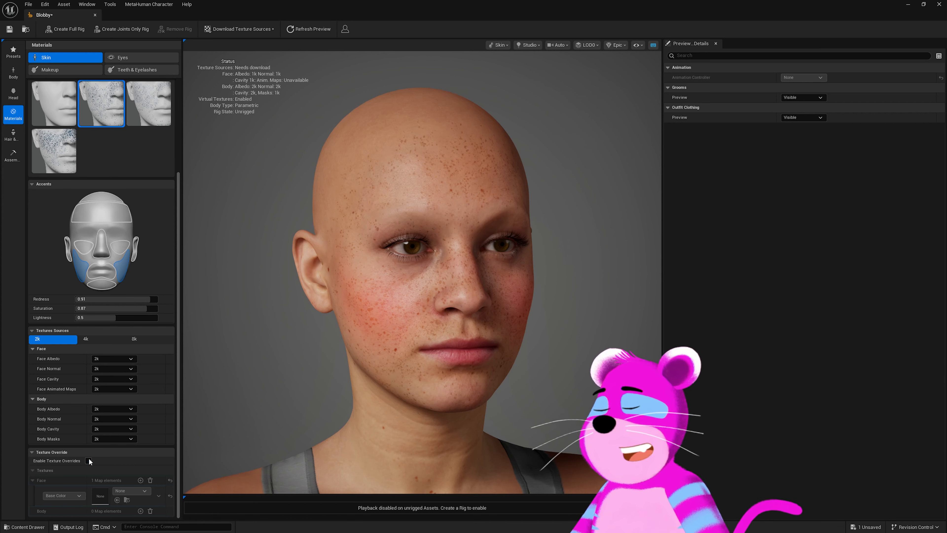
- Bring up the eye materials, try eye Preset 007, and apply a preset from the fourth row
scroll(131, 466, "up", 2)
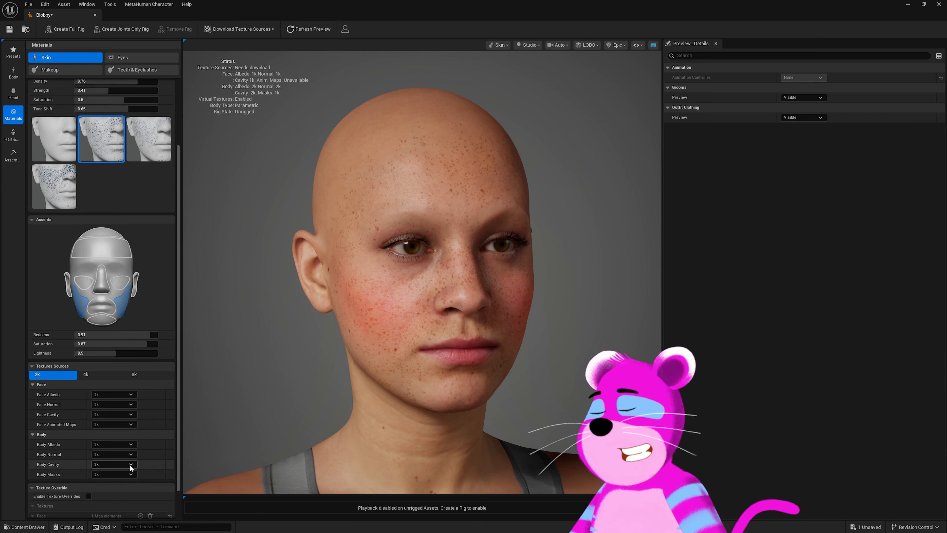
scroll(131, 468, "up", 5)
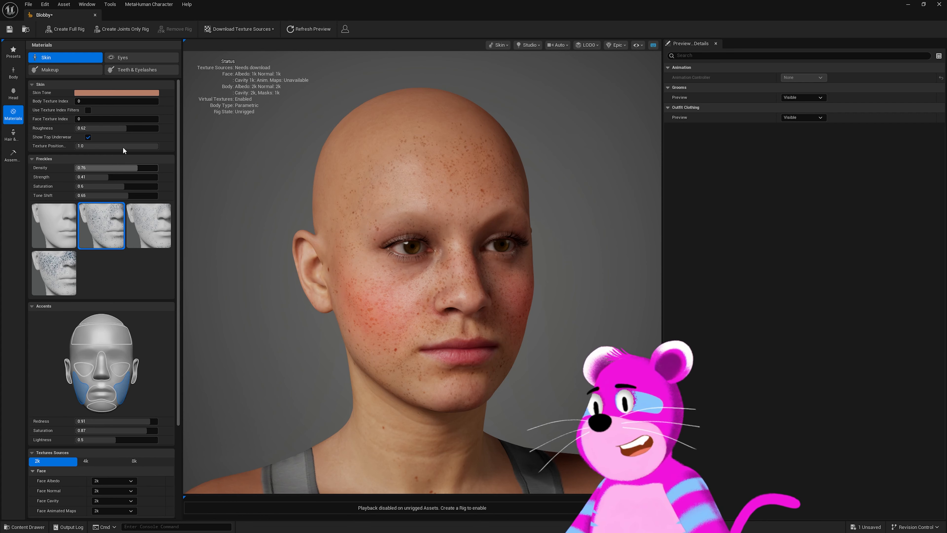
left_click(130, 57)
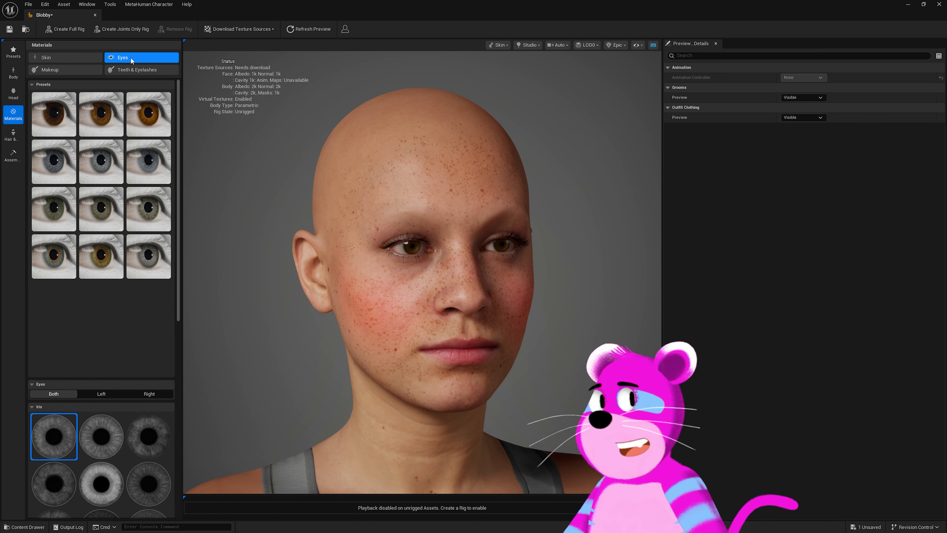
left_click(51, 217)
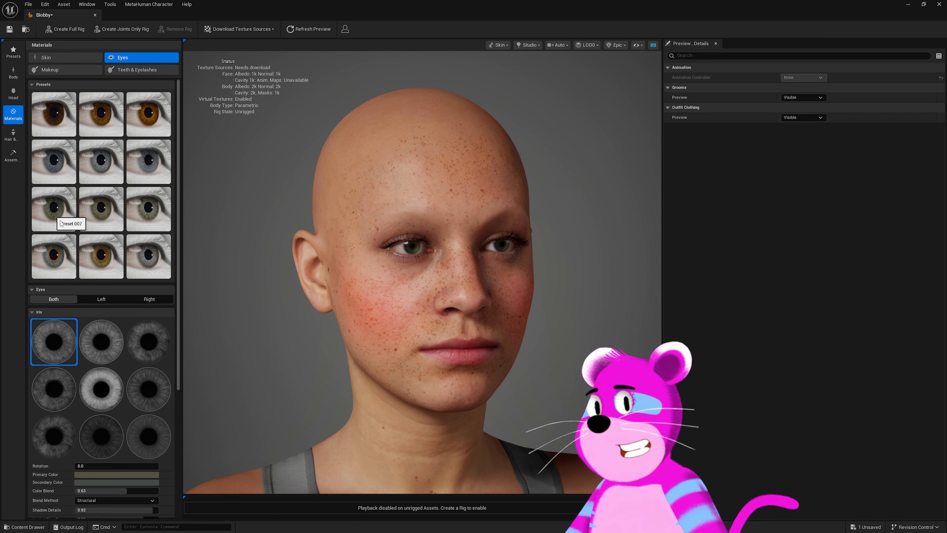
left_click(99, 258)
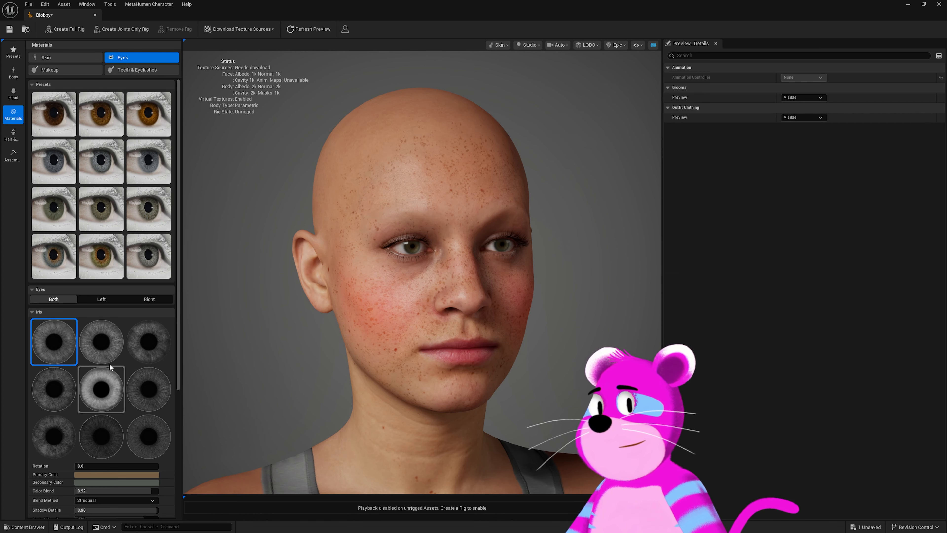
- Apply the centre iris pattern to both eyes and review the iris, pupil, cornea and sclera settings
scroll(109, 360, "down", 1)
left_click(107, 356)
scroll(108, 356, "down", 2)
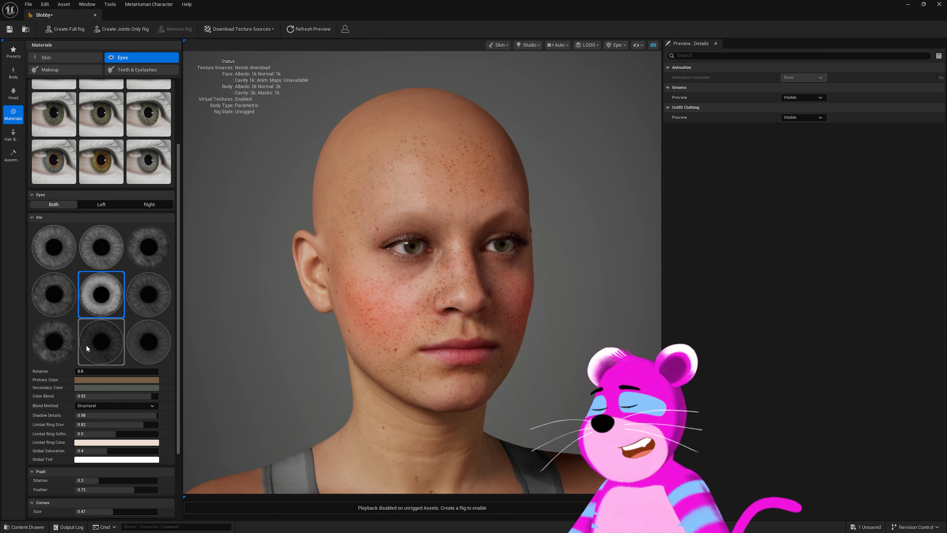
scroll(86, 344, "down", 2)
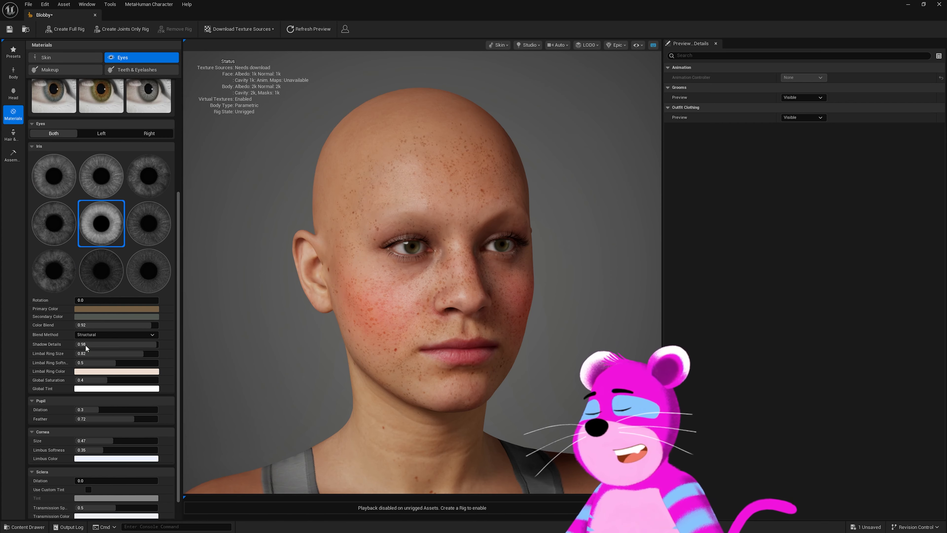
scroll(85, 344, "up", 5)
scroll(86, 340, "down", 5)
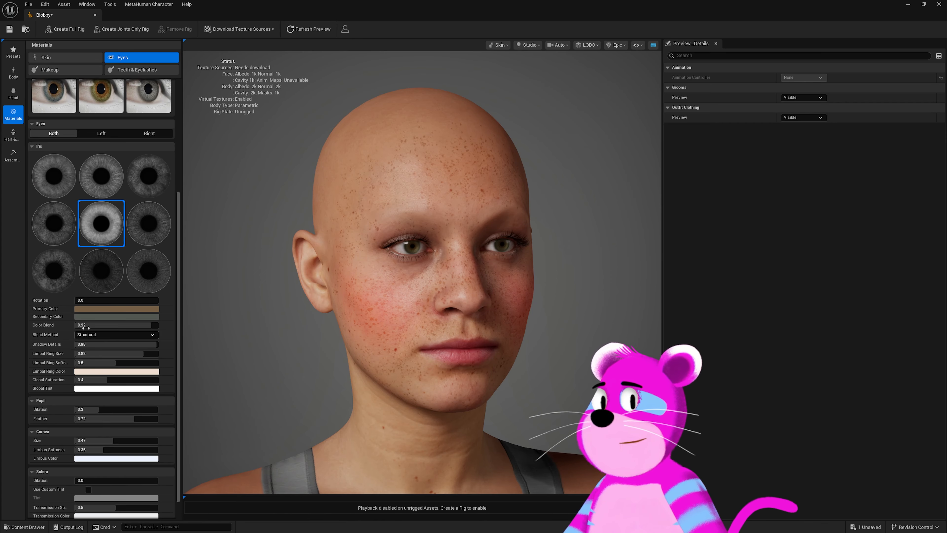
- Bring up the makeup settings and review the foundation, eye, blush and lip options
scroll(87, 327, "up", 5)
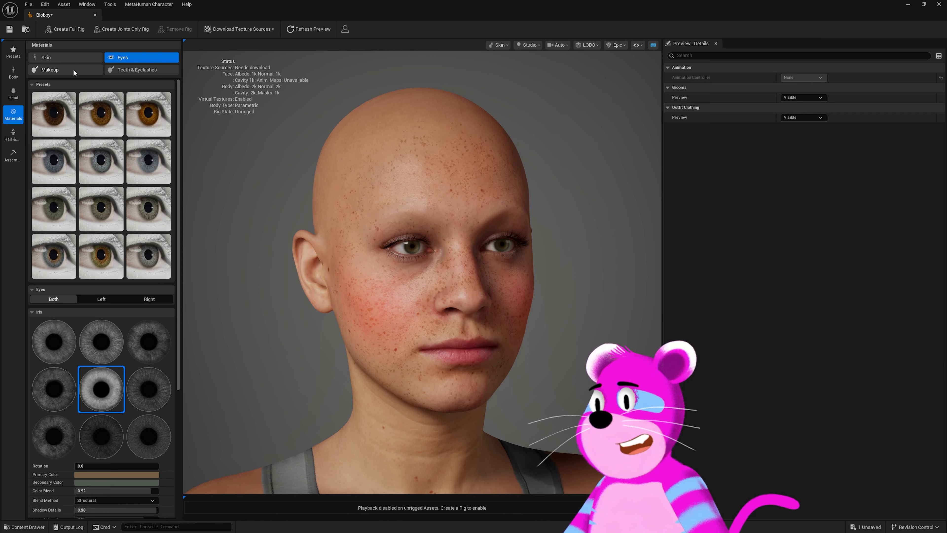
left_click(73, 69)
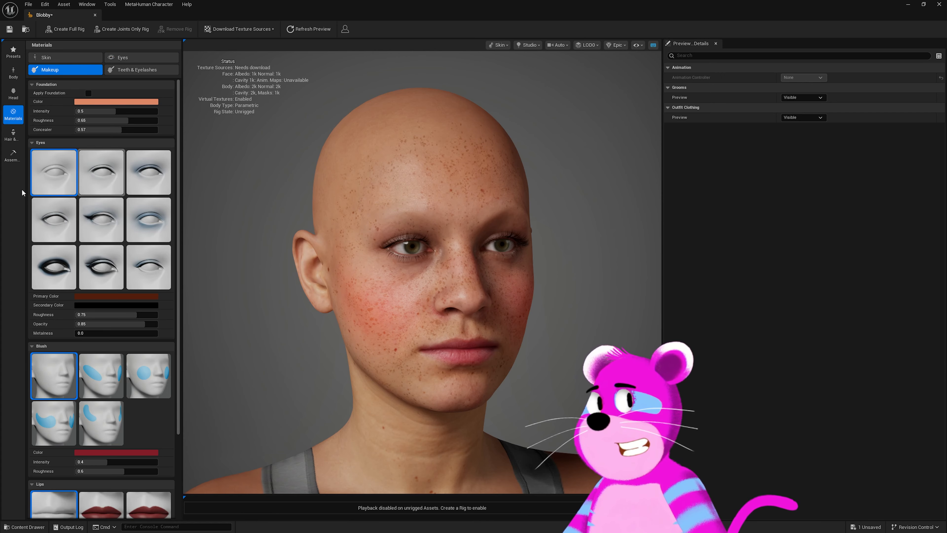
scroll(84, 222, "down", 5)
scroll(83, 251, "up", 4)
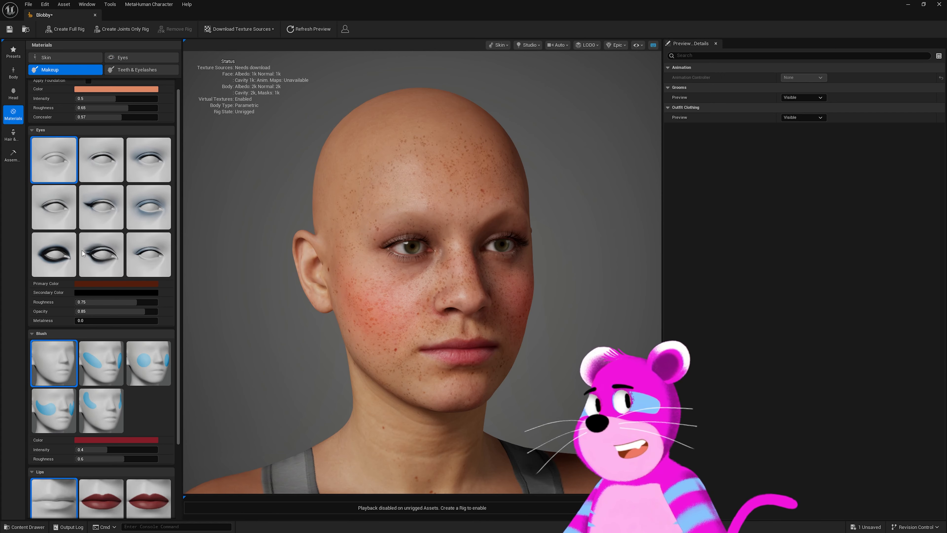
scroll(82, 250, "down", 3)
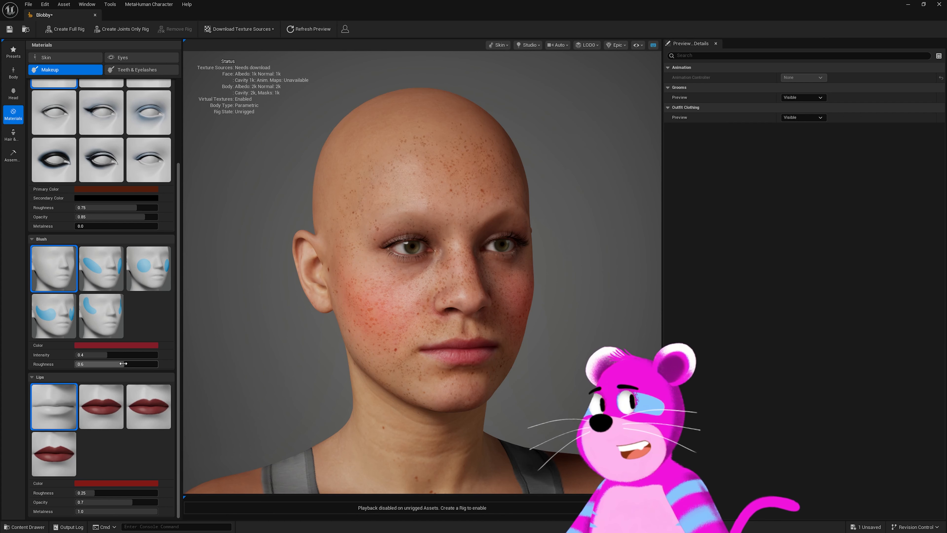
- Try the third lip makeup style, and set the lips back to no makeup
left_click(146, 401)
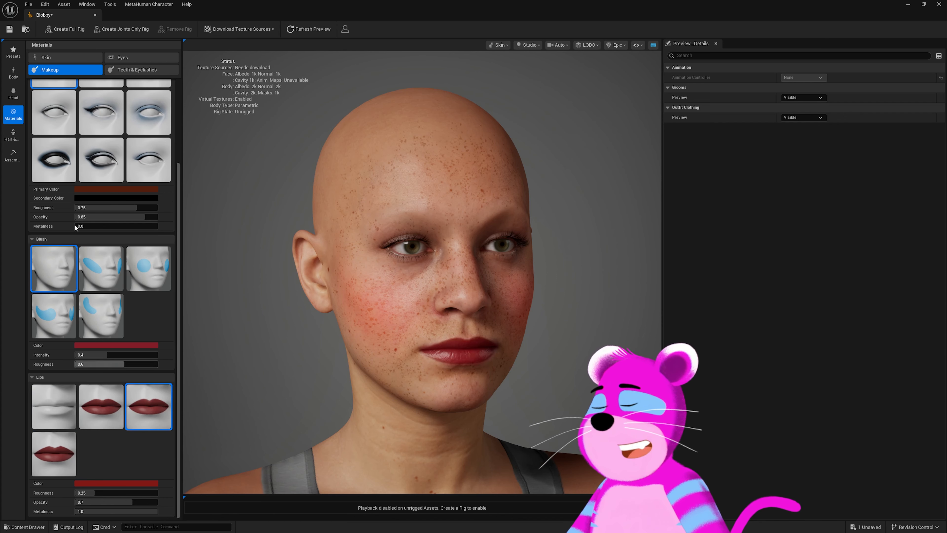
scroll(156, 377, "up", 1)
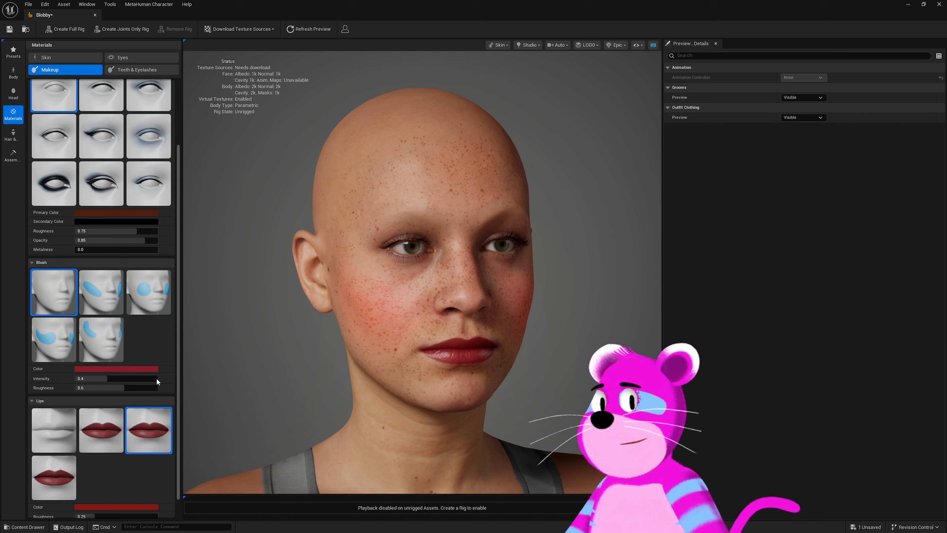
left_click(59, 425)
- Bring up the teeth material settings, and switch to the eyelash settings
scroll(67, 345, "up", 4)
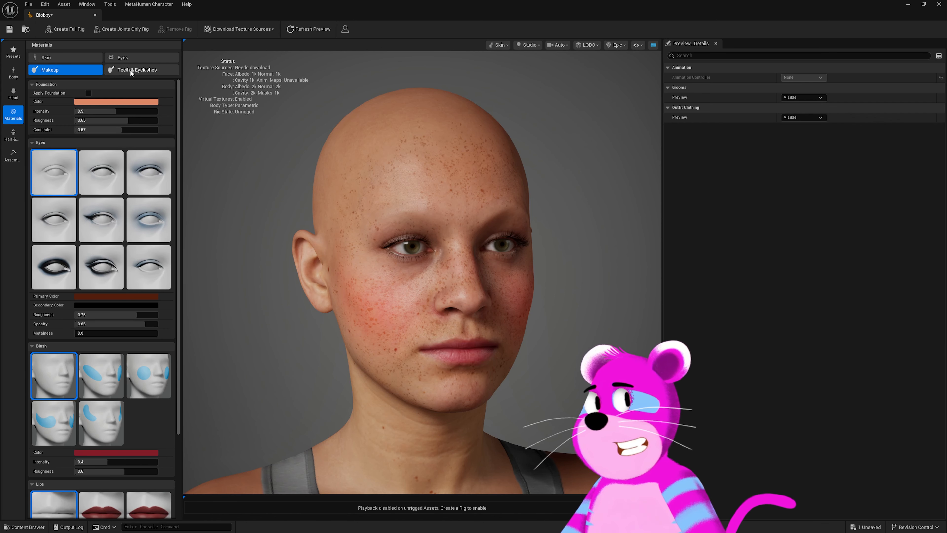
left_click(131, 69)
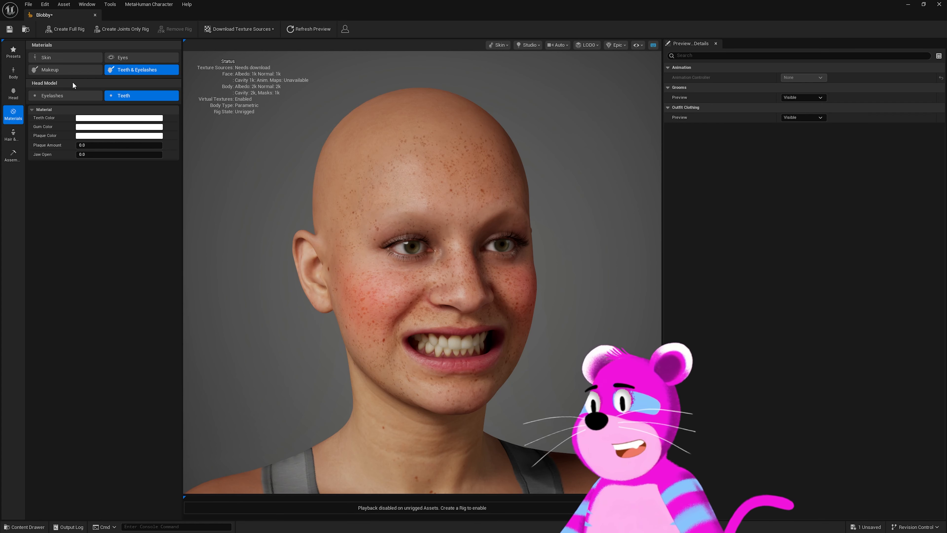
left_click(78, 95)
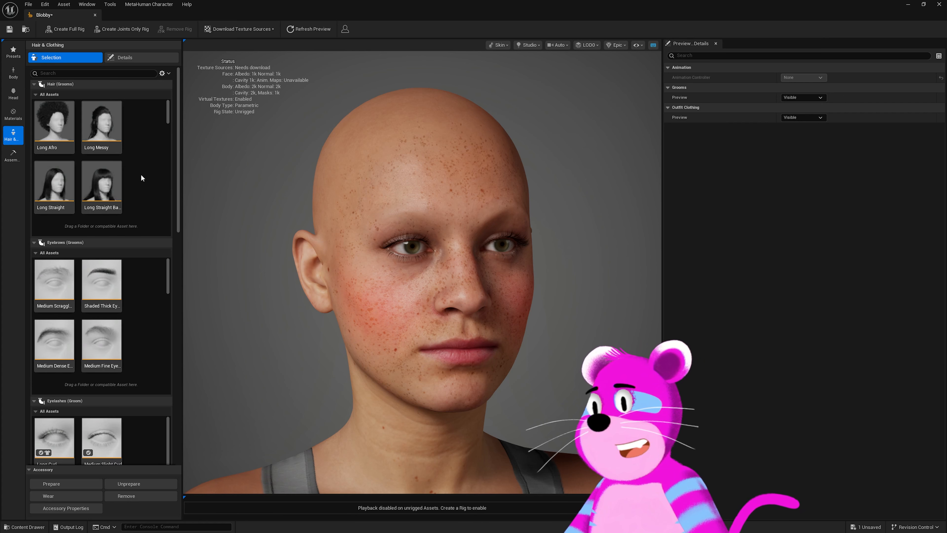
- Browse the hair grooms and apply the Updo Buns hairstyle to the character
scroll(141, 150, "down", 2)
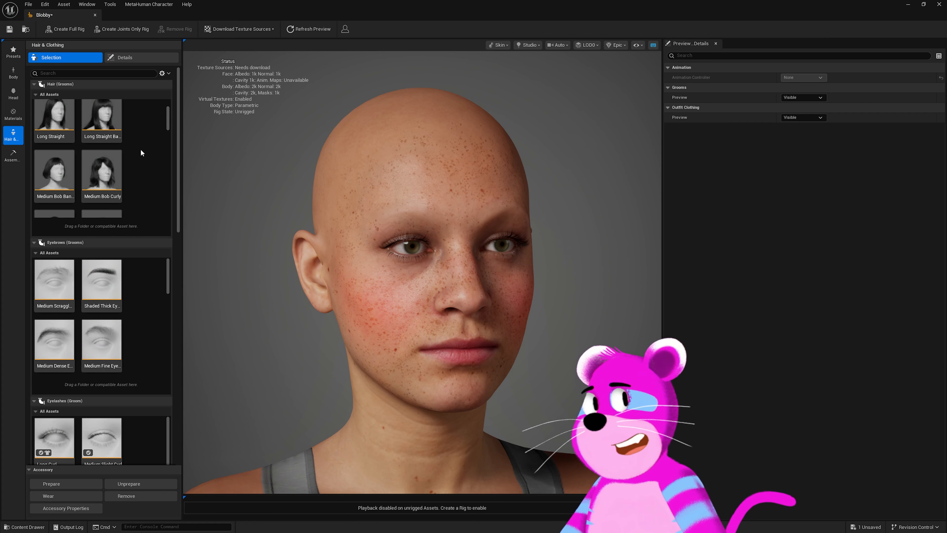
scroll(141, 152, "up", 2)
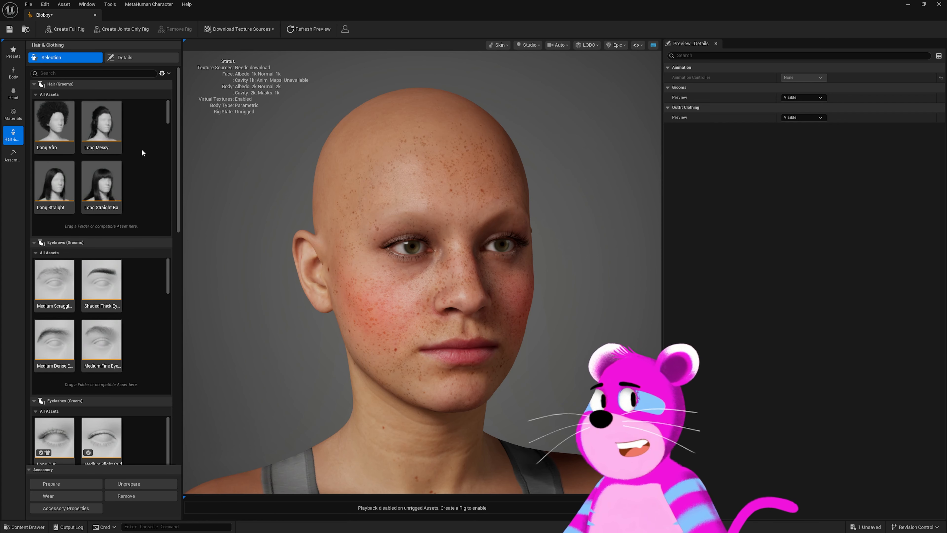
scroll(141, 153, "down", 5)
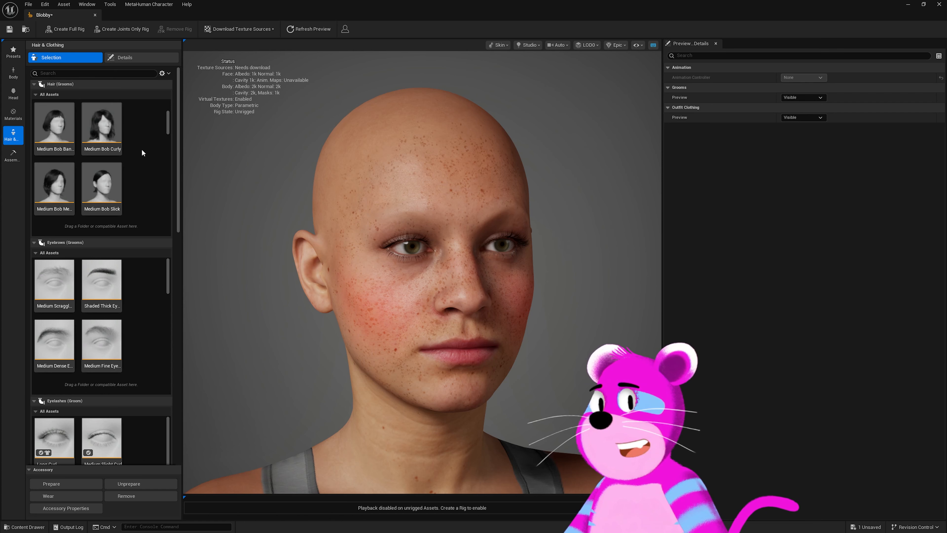
scroll(141, 152, "down", 5)
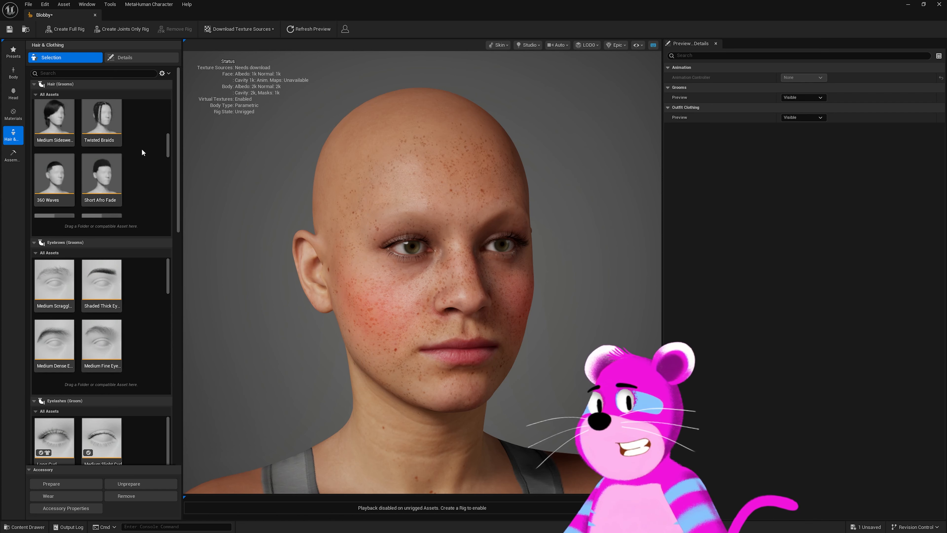
scroll(142, 153, "down", 5)
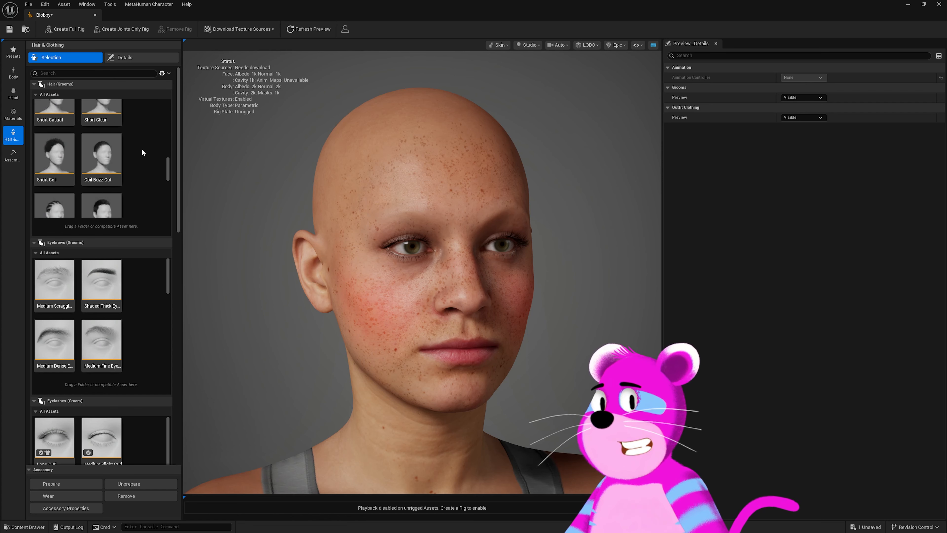
scroll(142, 151, "down", 3)
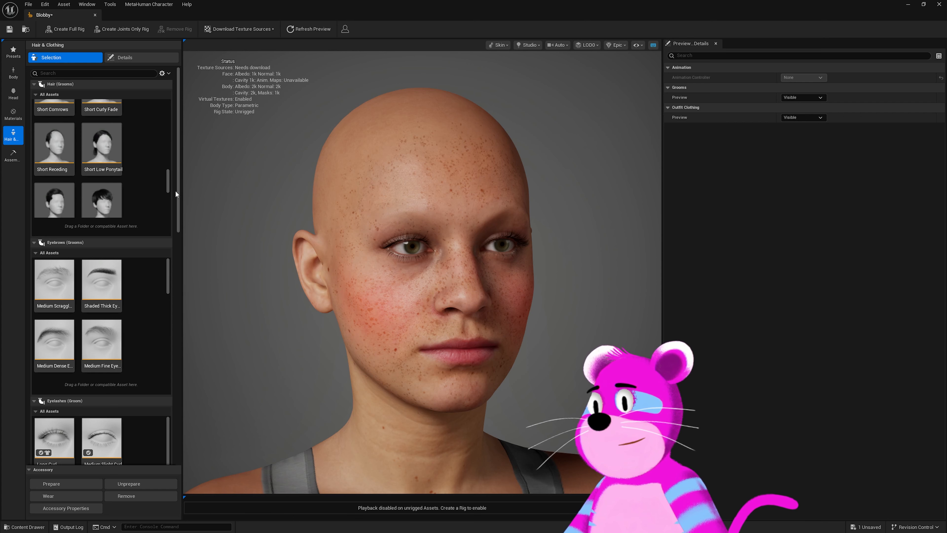
left_click_drag(166, 181, 169, 209)
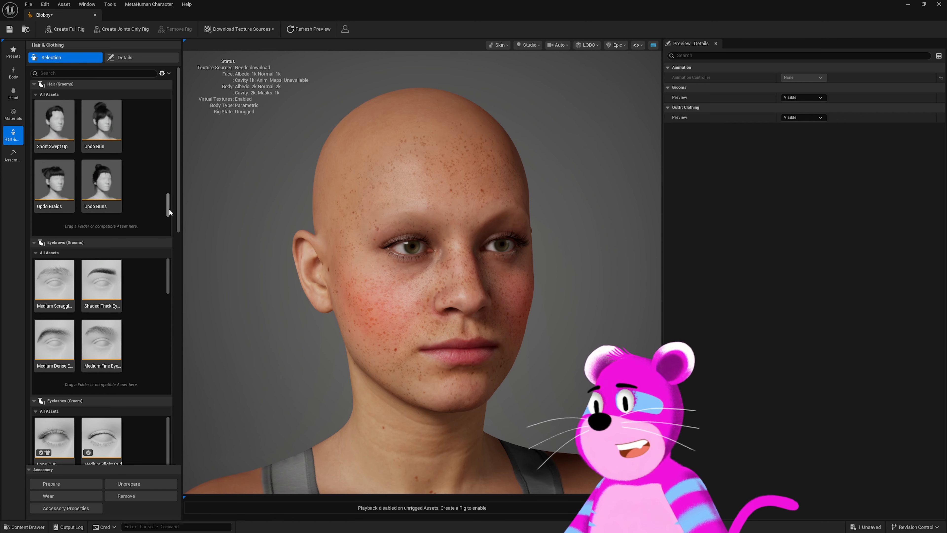
left_click(109, 190)
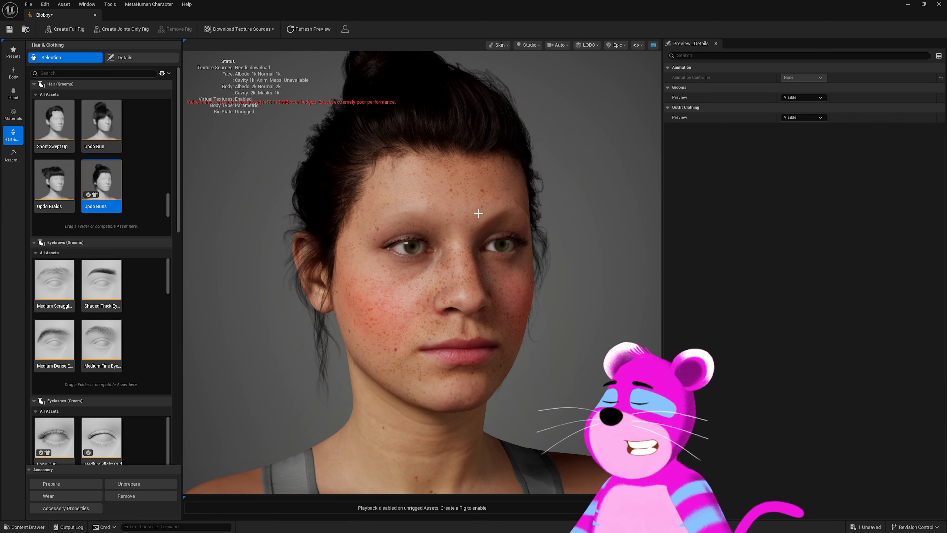
- Examine the updo hairstyle in side profile, both up close and from a distance
scroll(478, 216, "down", 6)
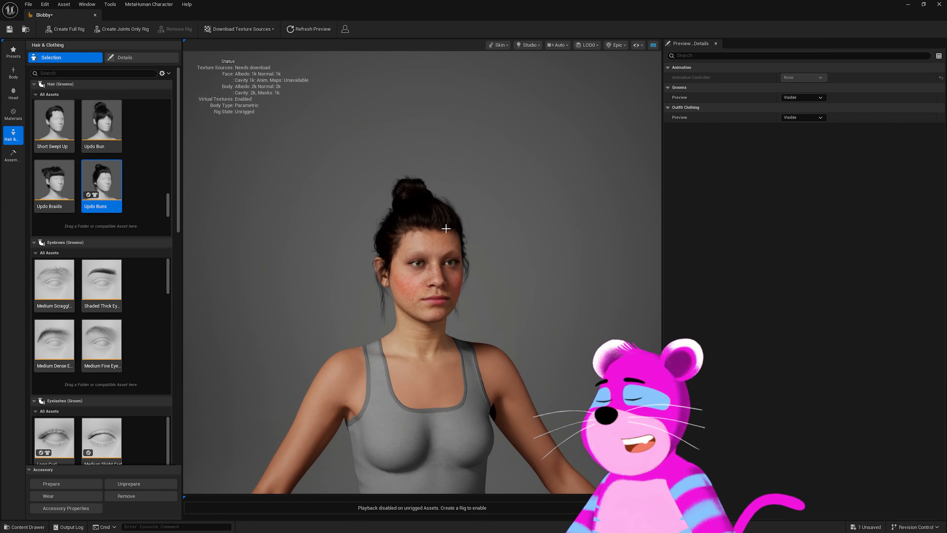
left_click_drag(478, 218, 611, 218)
left_click_drag(582, 294, 498, 294)
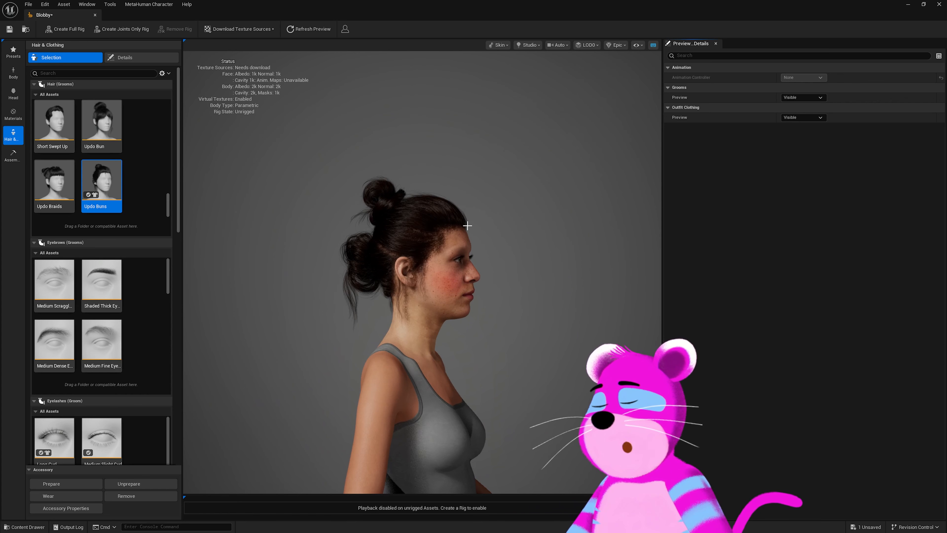
scroll(467, 226, "up", 8)
scroll(454, 232, "down", 8)
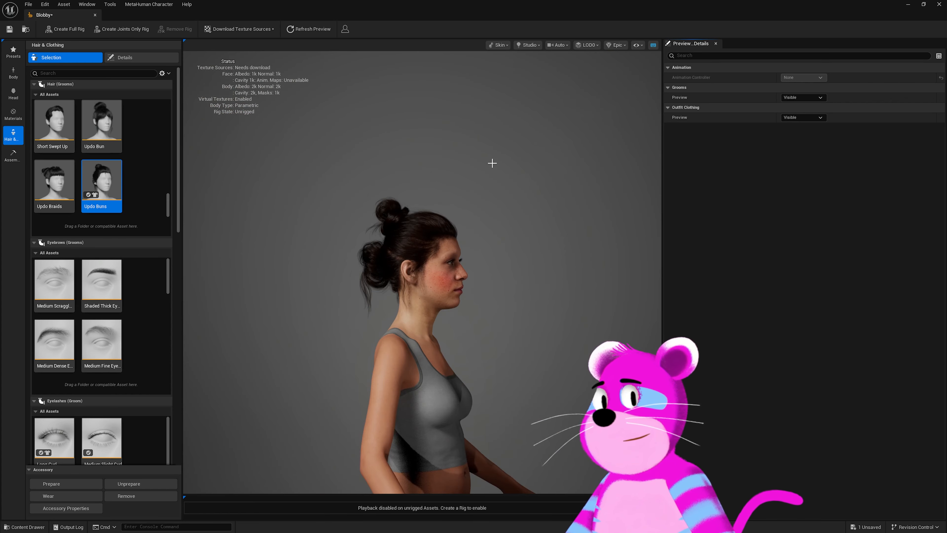
- Check the preview's level of detail options, and compare how the hair renders close up and farther away from the opposite side
left_click(587, 45)
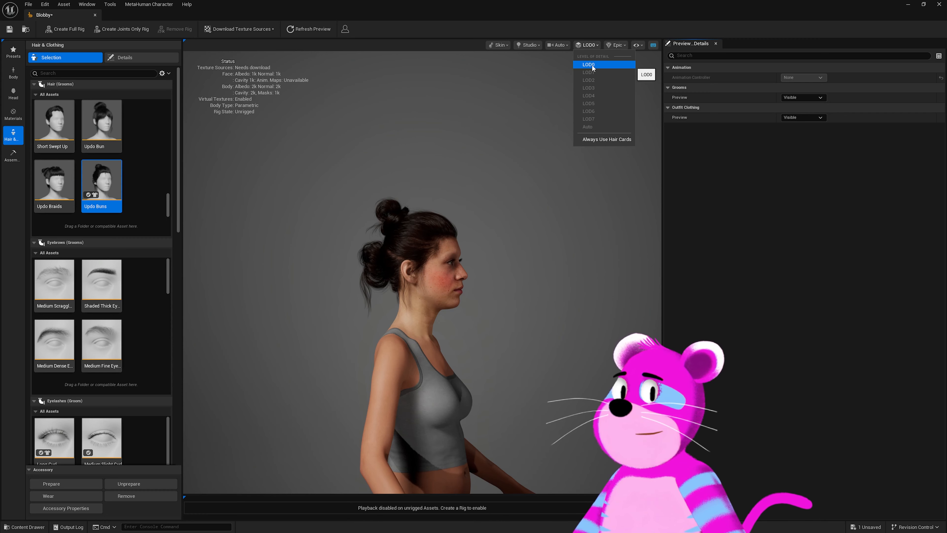
scroll(431, 252, "up", 8)
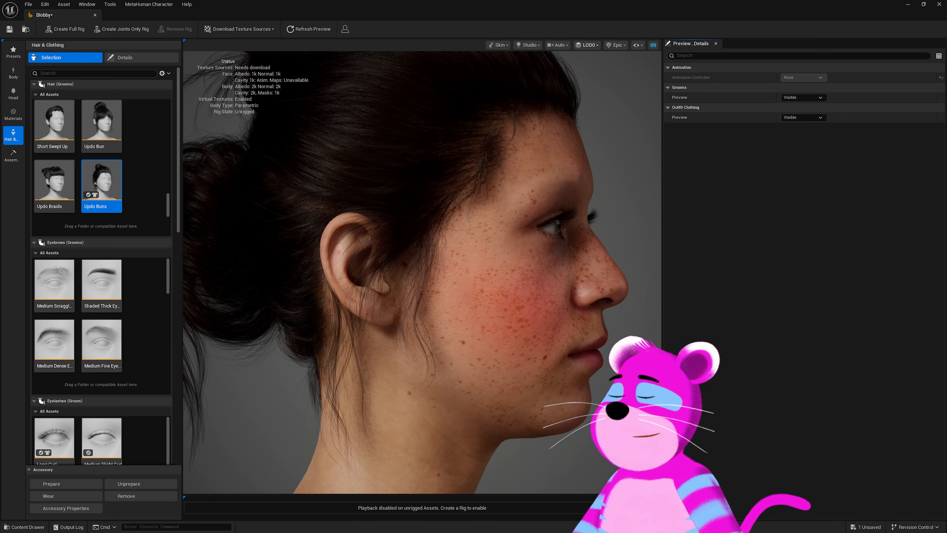
left_click_drag(431, 252, 259, 239, "alt")
scroll(482, 237, "down", 7)
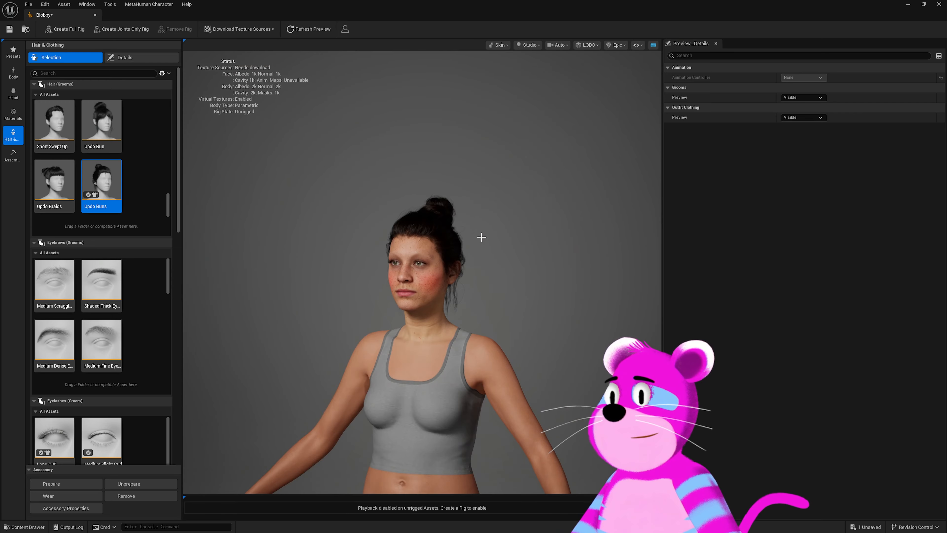
scroll(481, 237, "up", 4)
scroll(482, 237, "up", 4)
scroll(481, 237, "down", 4)
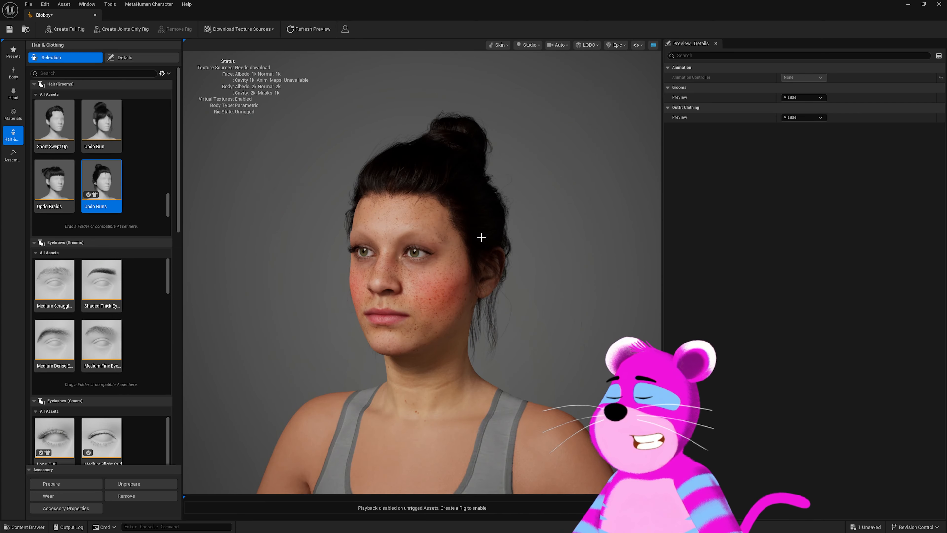
scroll(481, 237, "up", 4)
scroll(482, 237, "down", 4)
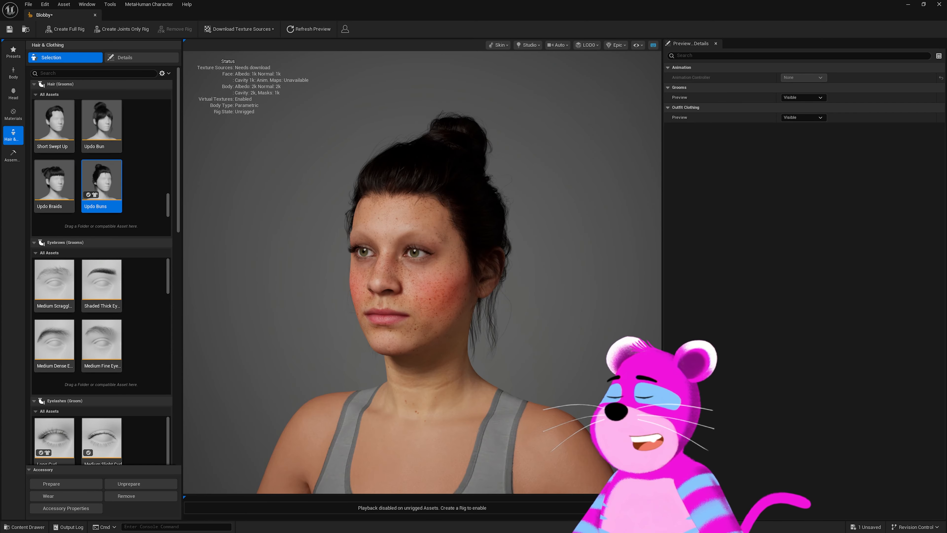
- Apply the Shaded Thick Eyebrows groom, and look through the remaining eyebrow and eyelash grooms
mouse_move(481, 237)
left_mouse_down("alt")
mouse_move(574, 238)
mouse_move(482, 241)
left_mouse_up("alt")
scroll(481, 237, "up", 2)
middle_click_drag(474, 240, 425, 292, "alt")
key("f")
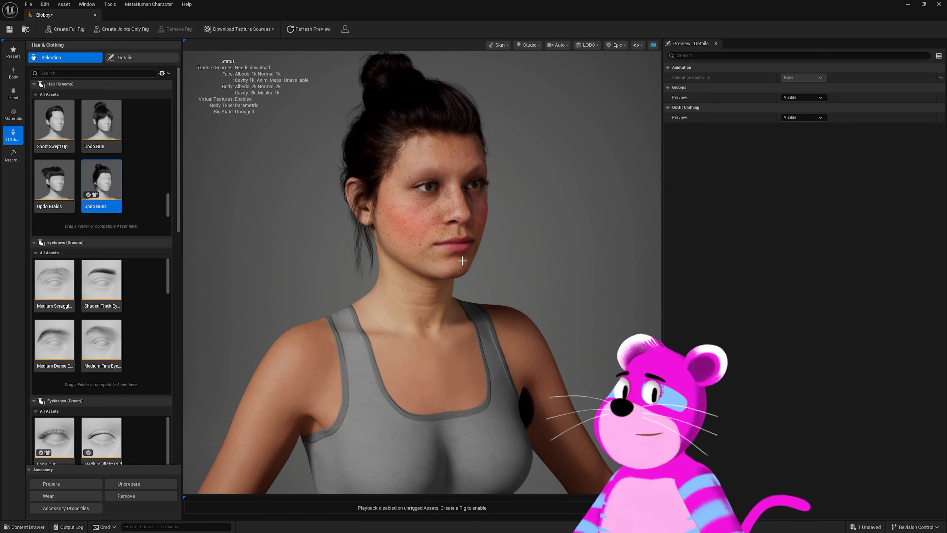
left_click_drag(478, 240, 488, 232)
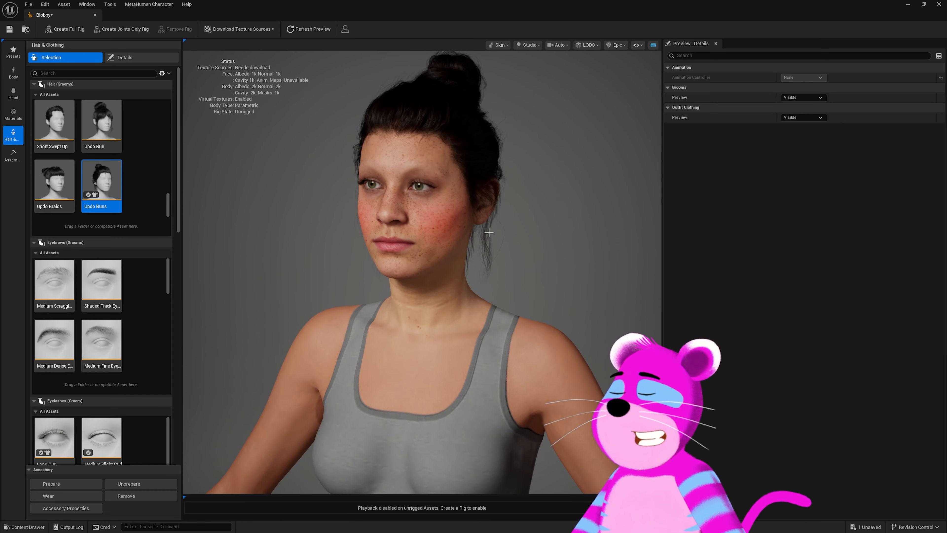
scroll(440, 215, "up", 3)
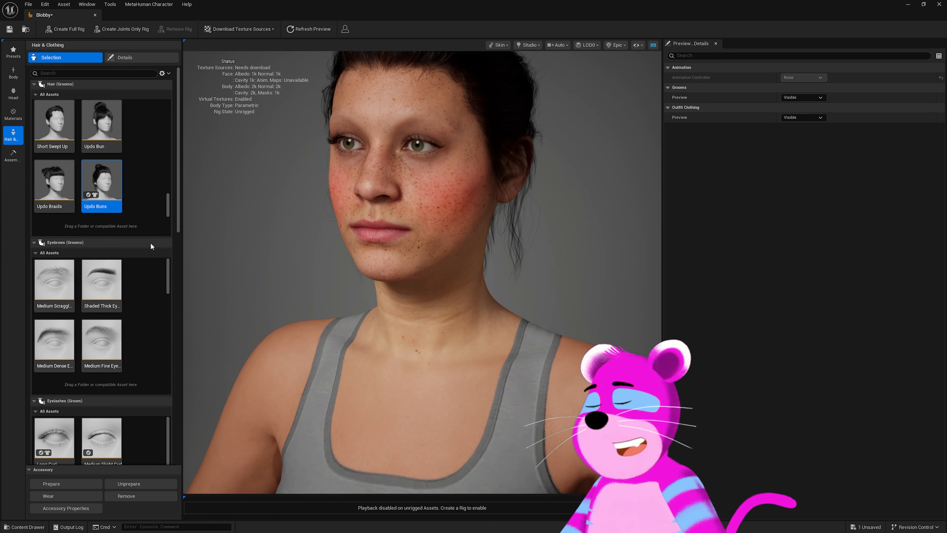
left_click(103, 285)
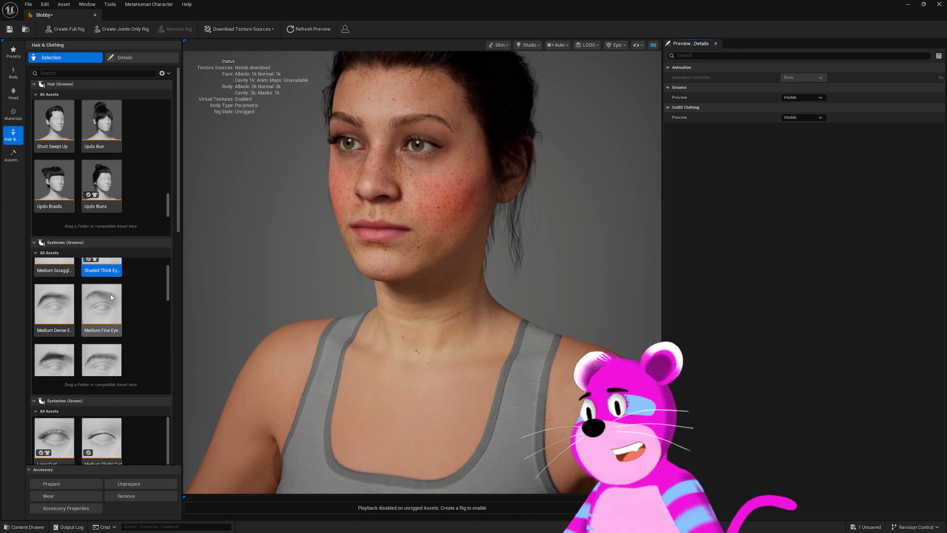
scroll(156, 361, "down", 4)
scroll(149, 426, "down", 5)
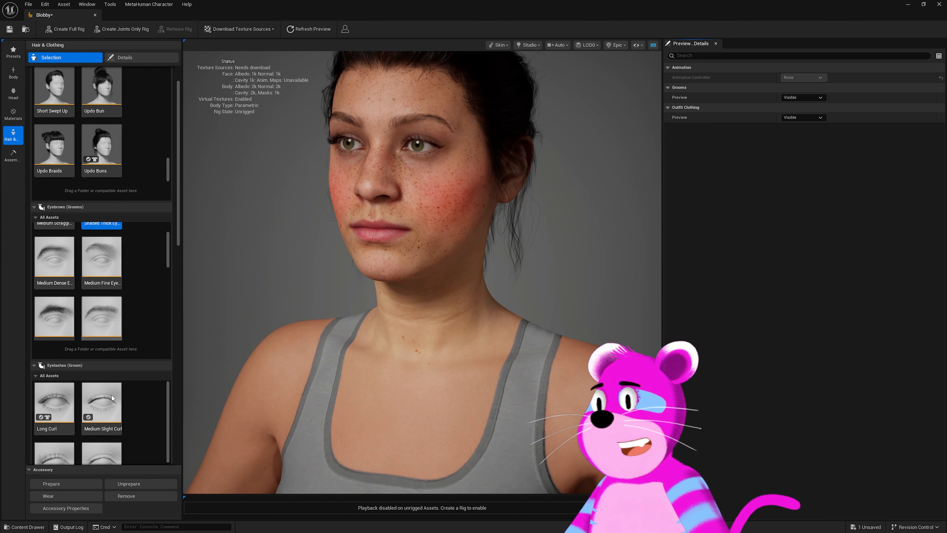
- Set the eyebrows' hair color to melanin 0.45 and redness 0.5, and collapse the eyebrow and eyelash groom settings
left_click(138, 56)
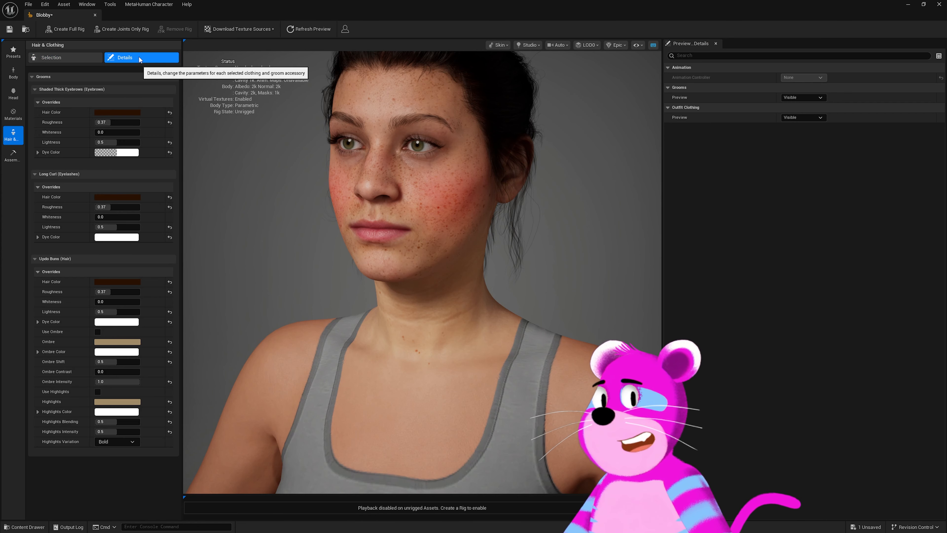
left_click(118, 112)
mouse_move(147, 139)
left_mouse_down()
mouse_move(134, 159)
mouse_move(171, 137)
mouse_move(192, 137)
left_mouse_up()
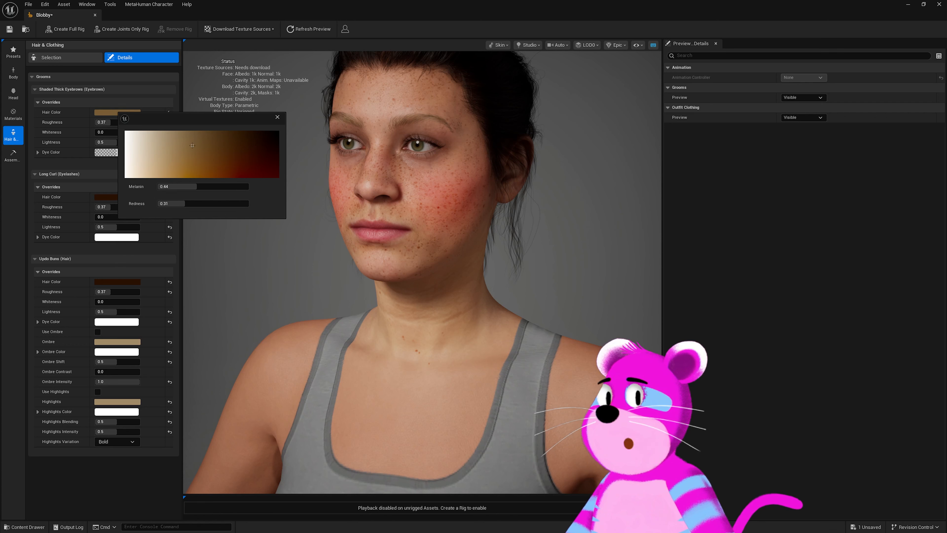
left_click_drag(179, 146, 279, 144)
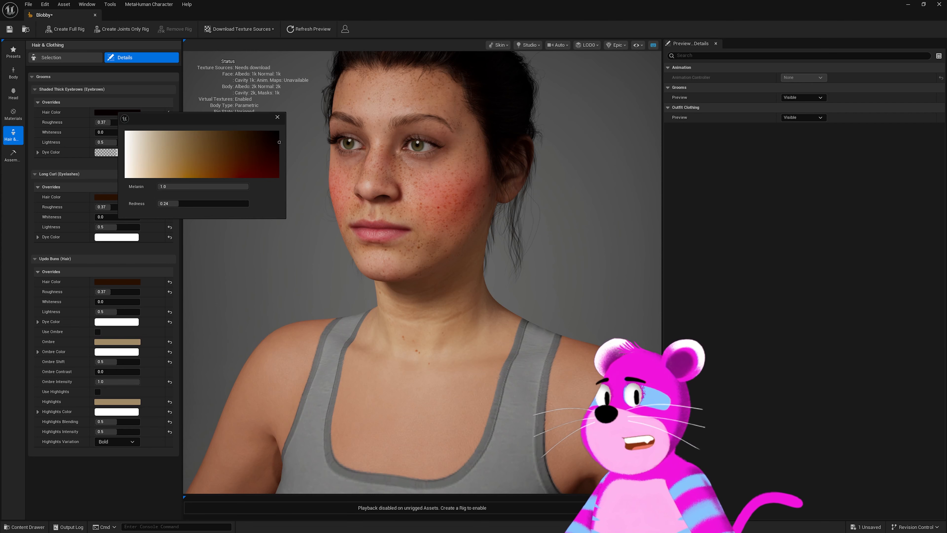
left_click(35, 90)
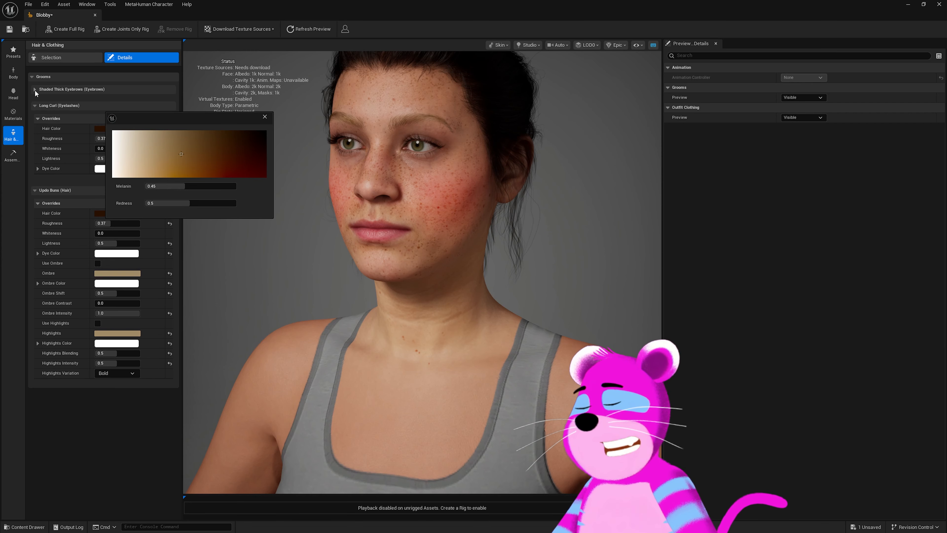
left_click(34, 104)
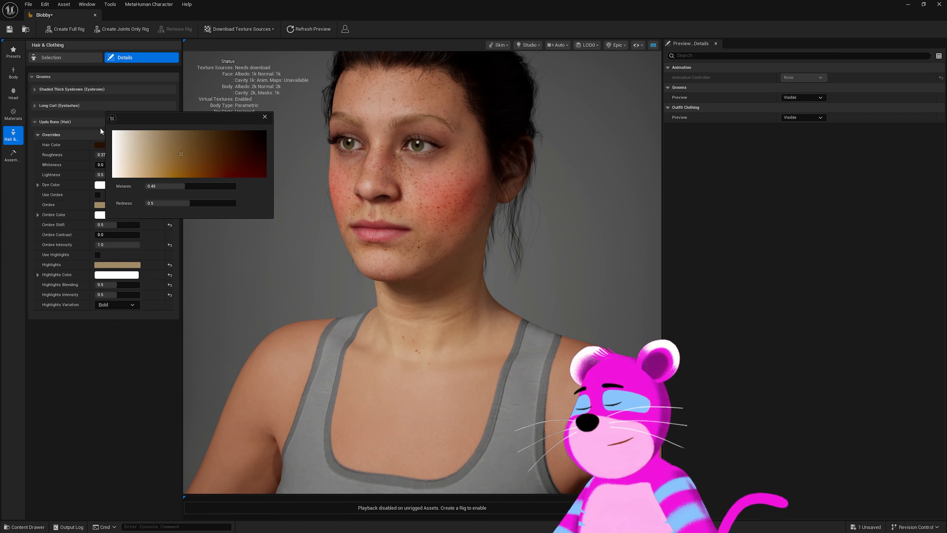
- Set the updo hair's color to melanin 0.91 and redness 0.41
left_click(265, 117)
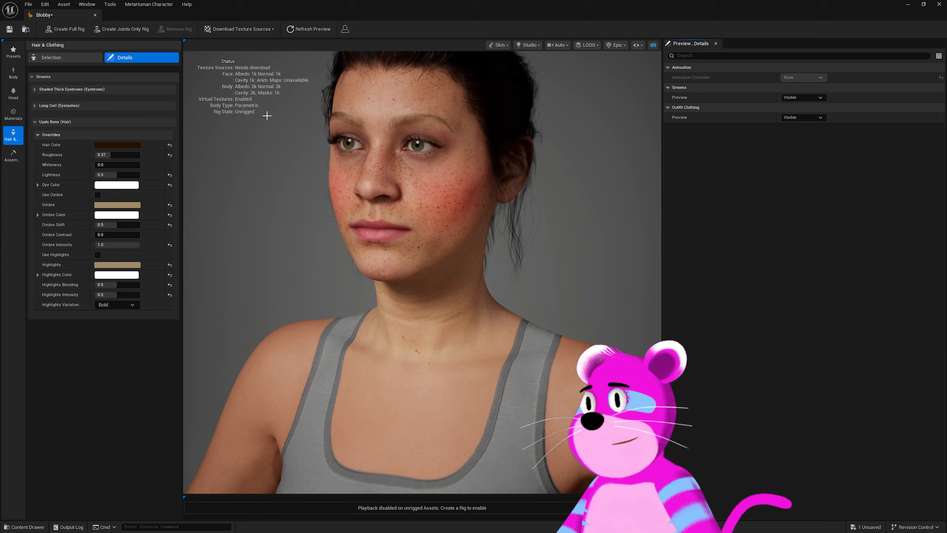
left_click(112, 145)
mouse_move(208, 169)
left_mouse_down()
mouse_move(145, 184)
mouse_move(126, 173)
mouse_move(274, 184)
left_mouse_up()
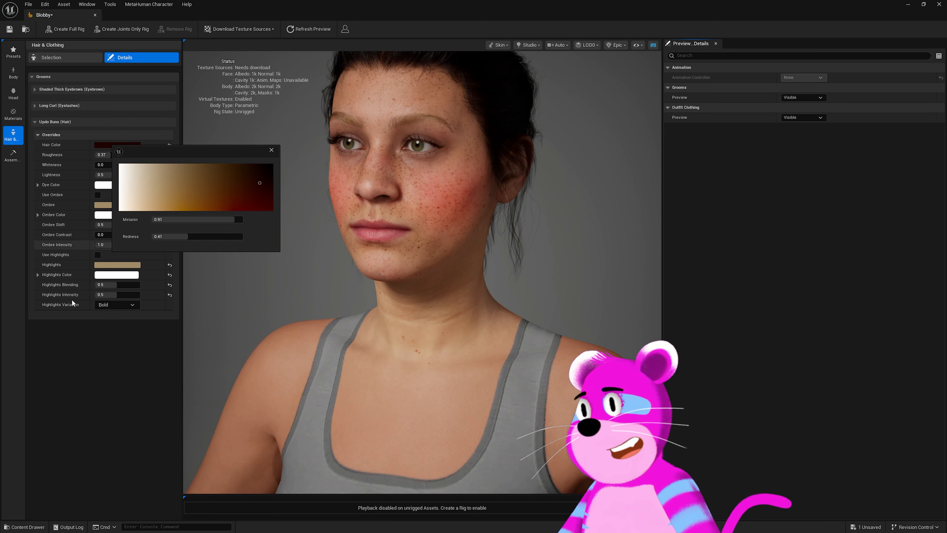
left_click(271, 149)
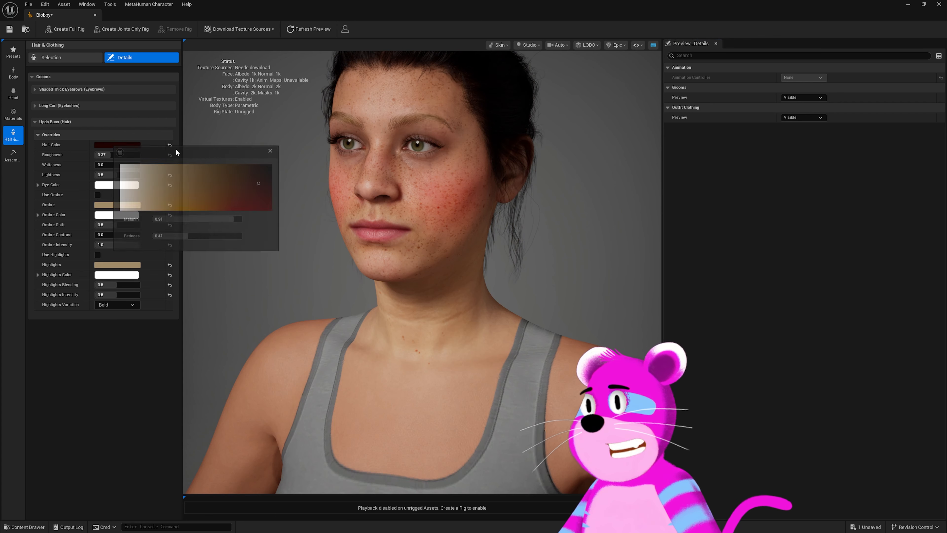
- Set the updo hair's roughness to 0.426 and raise its whiteness for a partly grey look
left_click_drag(112, 155, 133, 165)
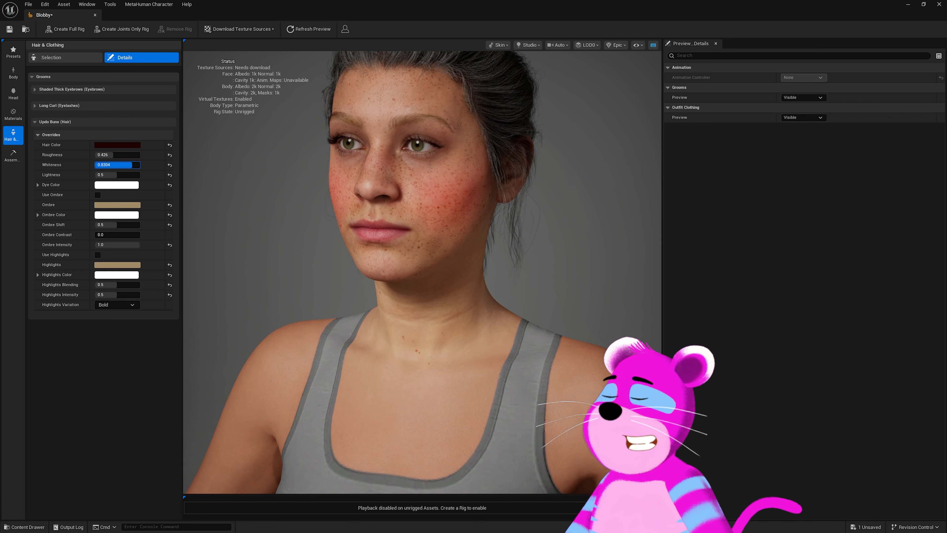
scroll(429, 157, "down", 5)
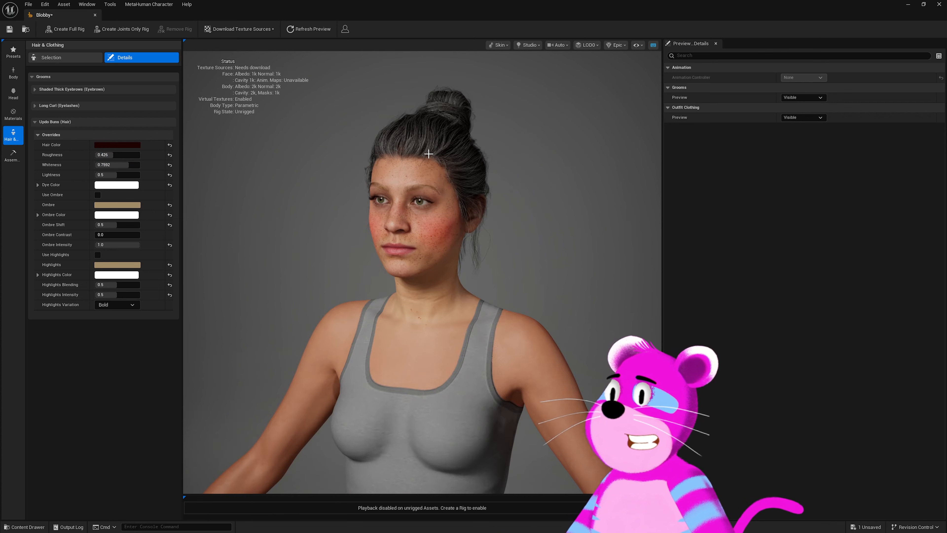
left_click_drag(127, 165, 123, 165)
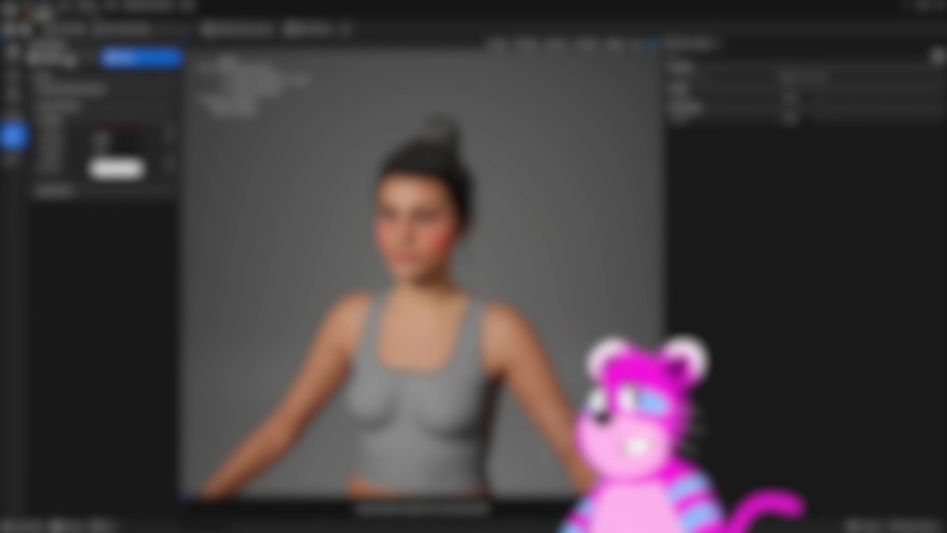
- Look through the remaining groom categories down to the outfit clothing, and examine the character's body from the front
left_click(66, 59)
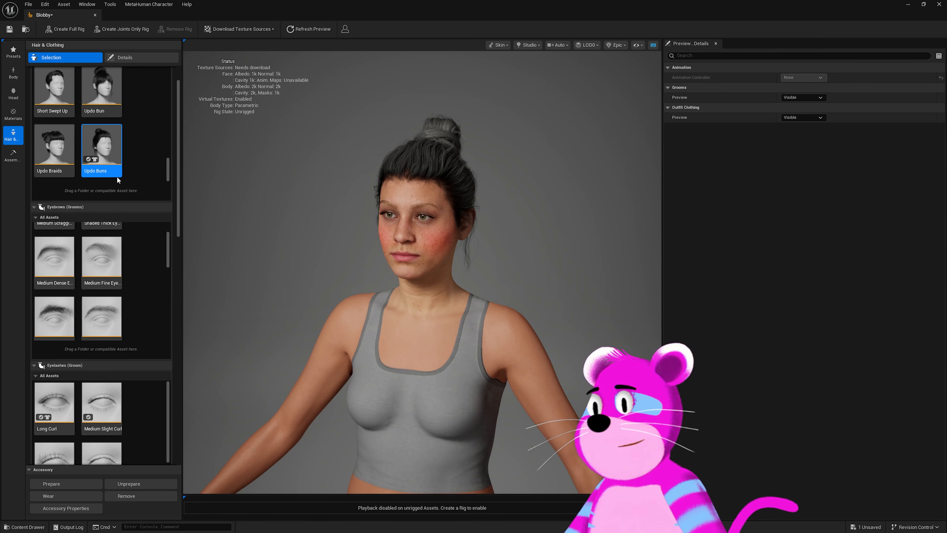
scroll(172, 313, "down", 5)
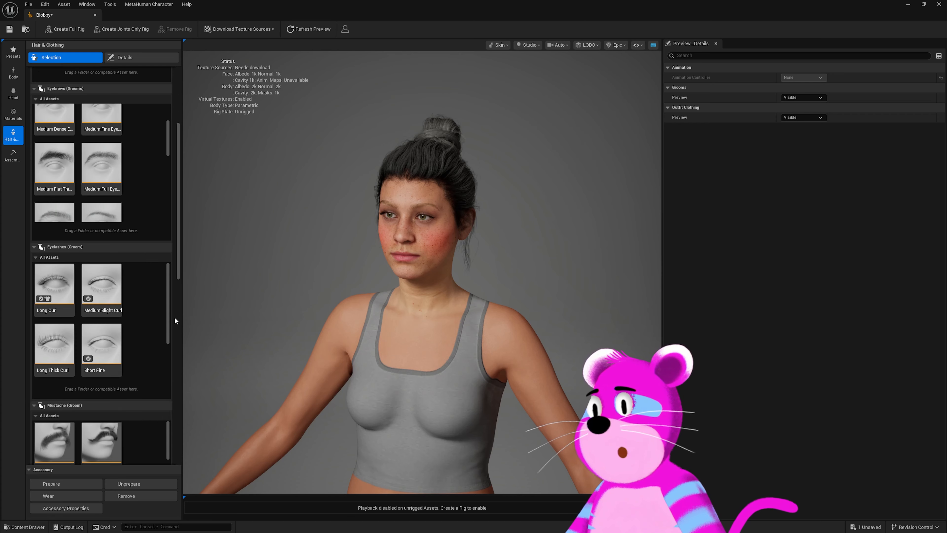
scroll(173, 317, "down", 10)
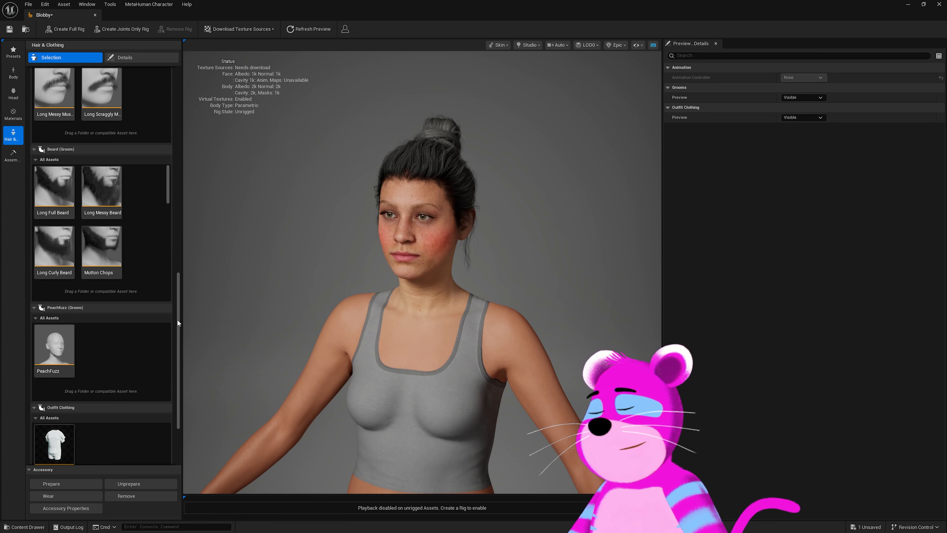
scroll(178, 323, "down", 2)
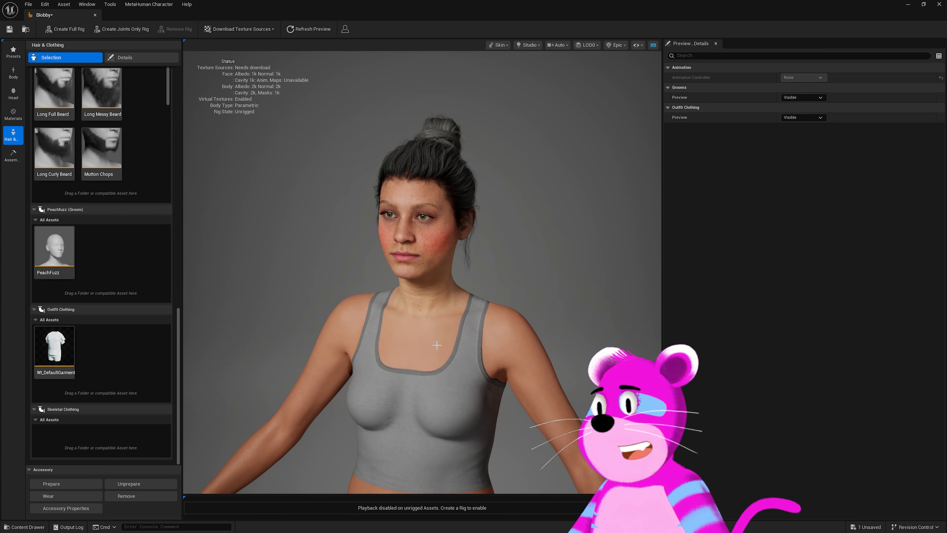
scroll(436, 345, "down", 3)
middle_click_drag(436, 345, 430, 239)
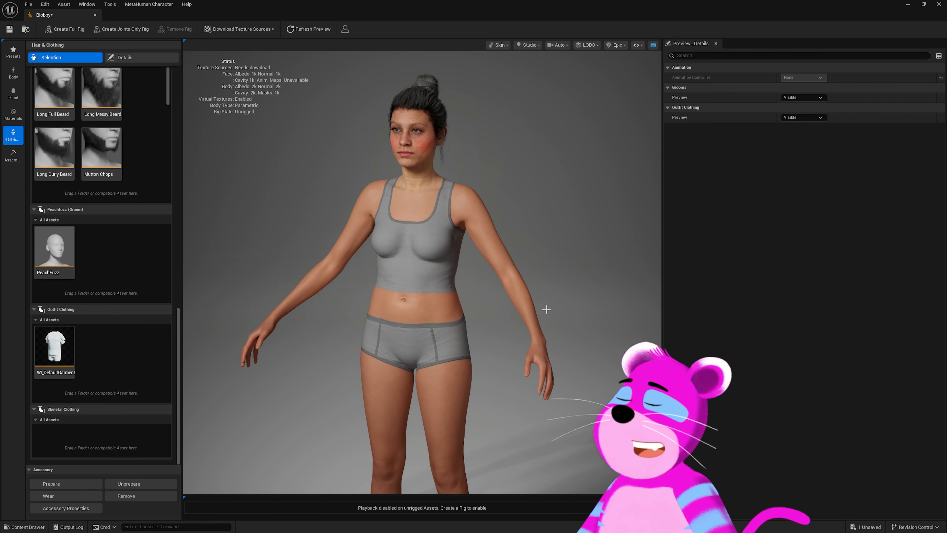
left_click_drag(547, 309, 585, 318)
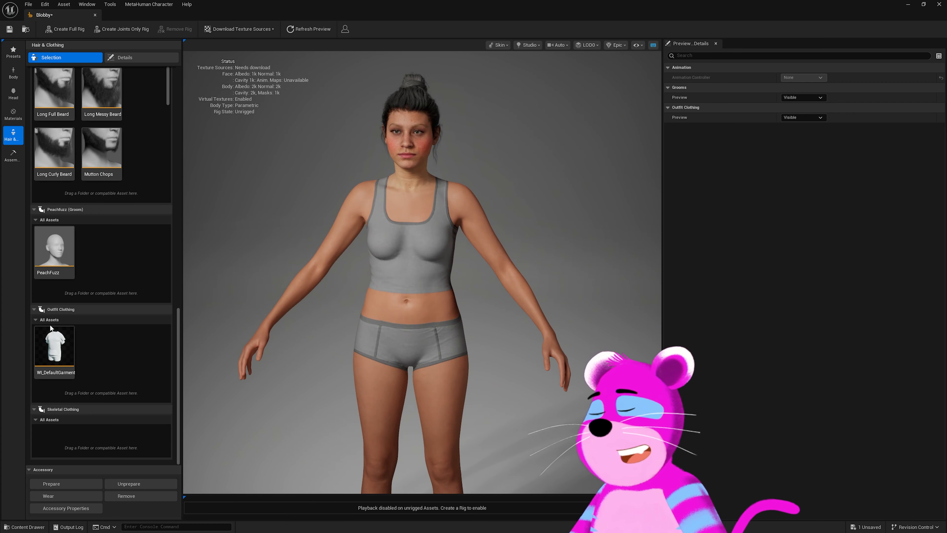
- Dress the character in the WI_DefaultGarment outfit and check how it fits from the front and side
left_click(58, 343)
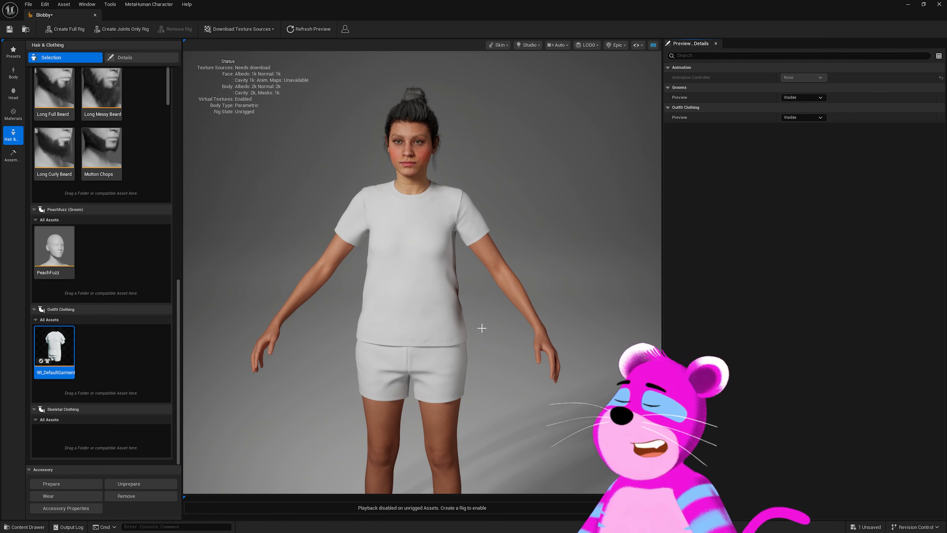
scroll(482, 327, "up", 3)
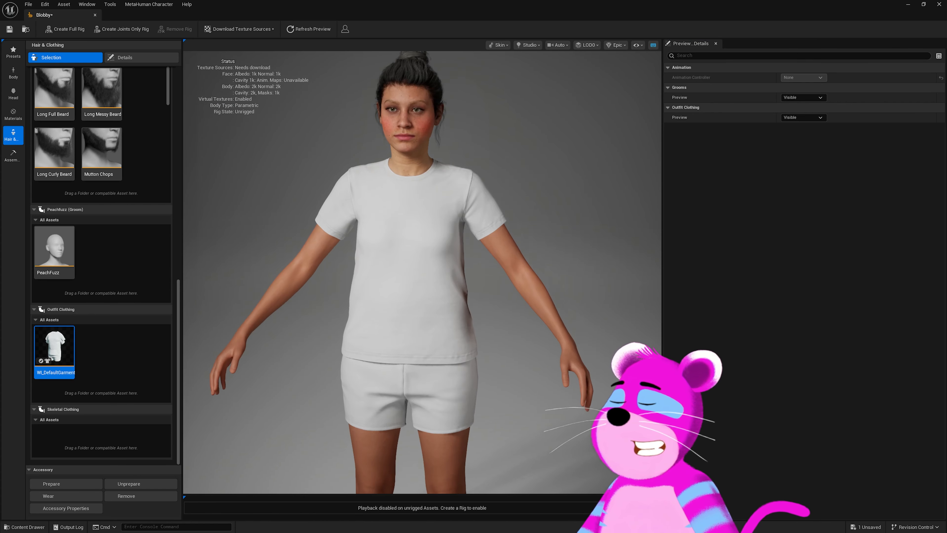
left_click_drag(507, 328, 414, 338)
scroll(507, 328, "down", 3)
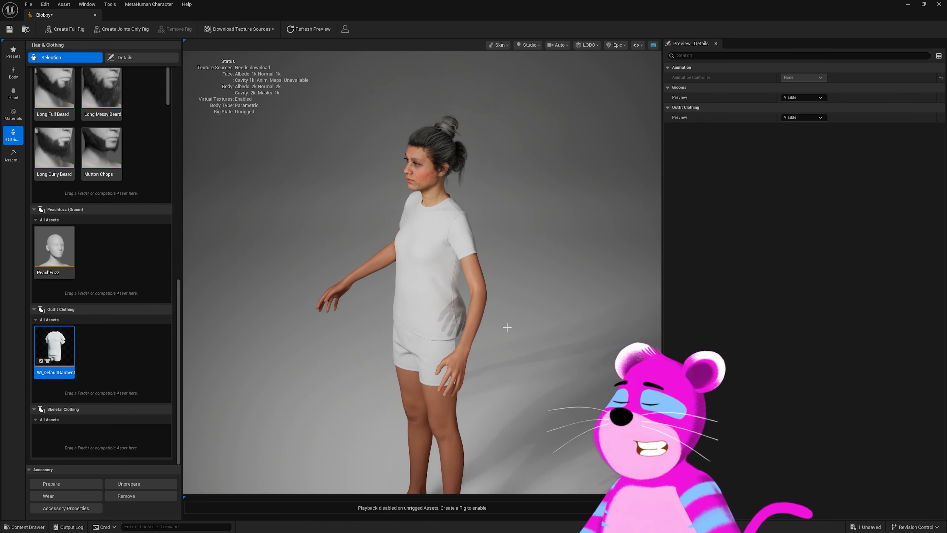
scroll(507, 327, "down", 1)
left_click_drag(507, 327, 495, 305)
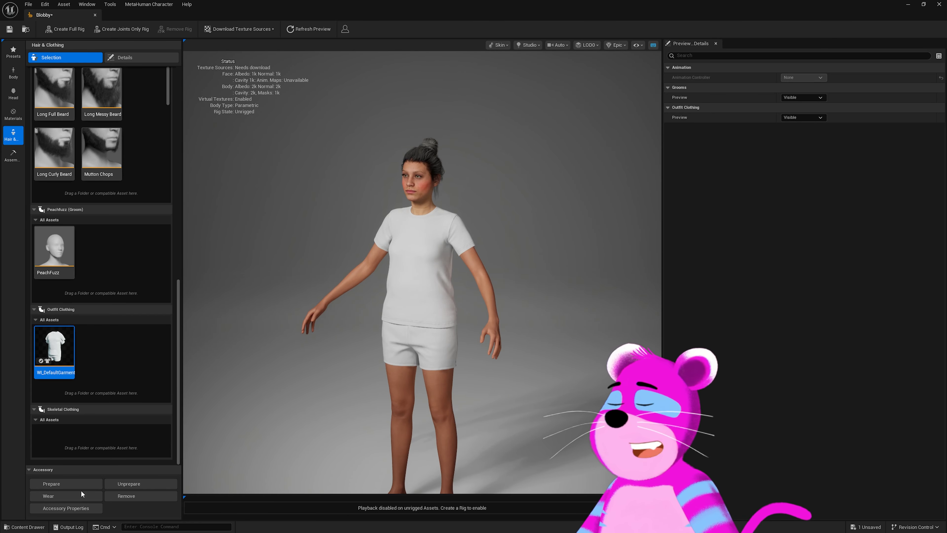
- Search the Fab marketplace for "metahuman clothing" and limit the results to free products
left_click(25, 527)
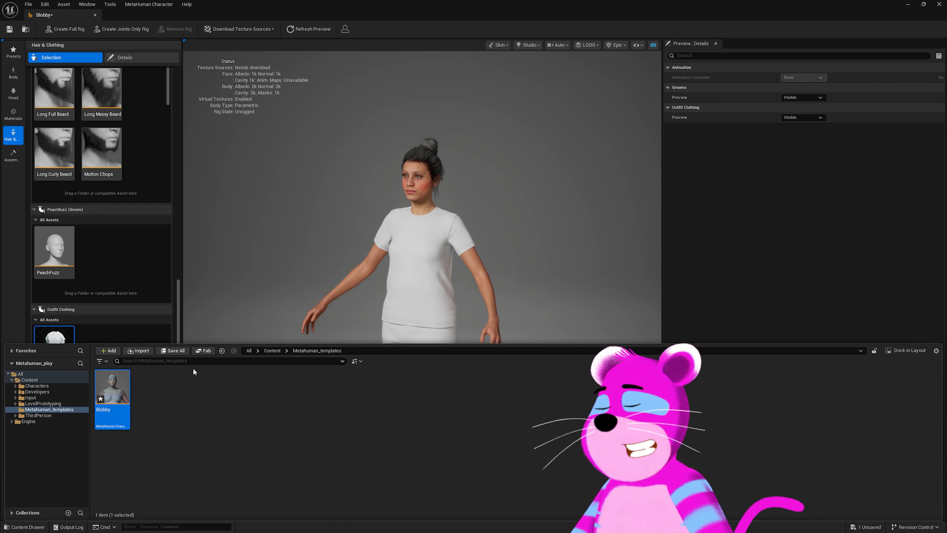
left_click(203, 351)
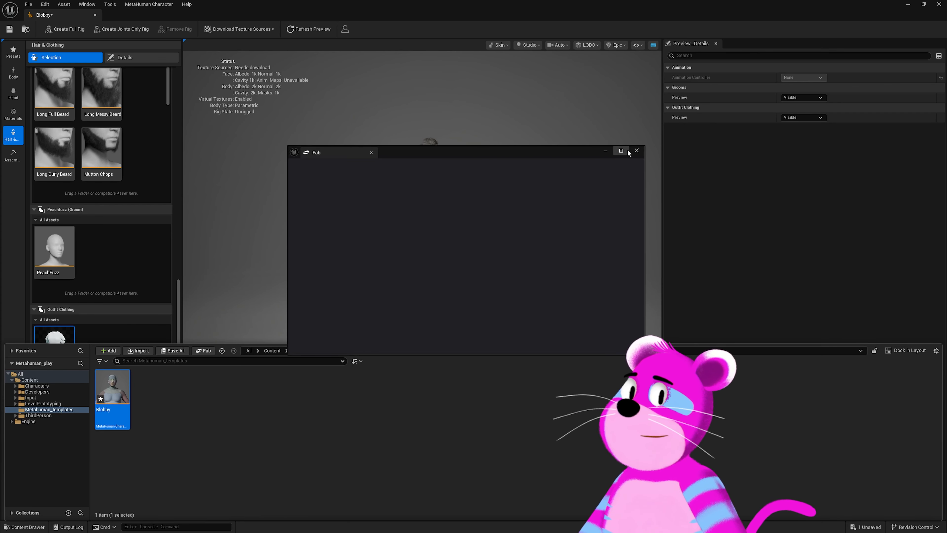
left_click(622, 150)
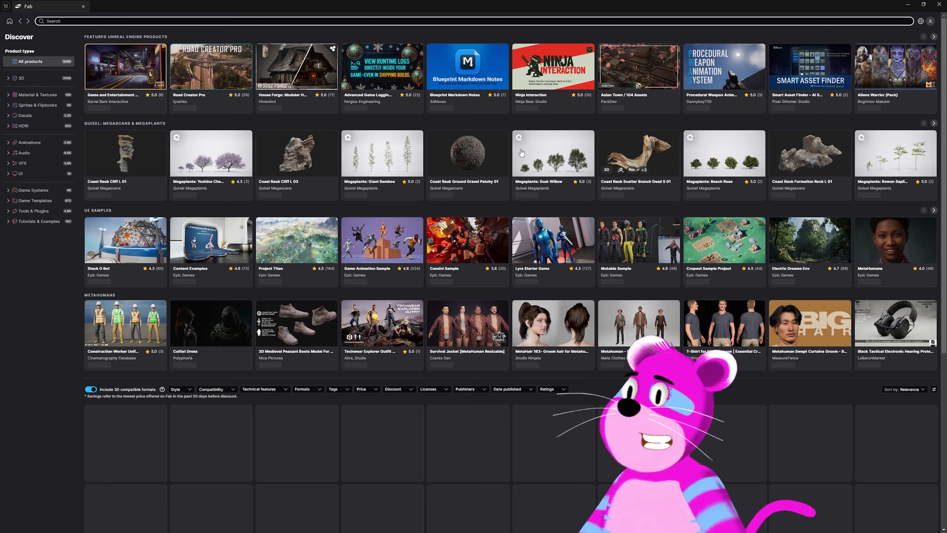
left_click(230, 20)
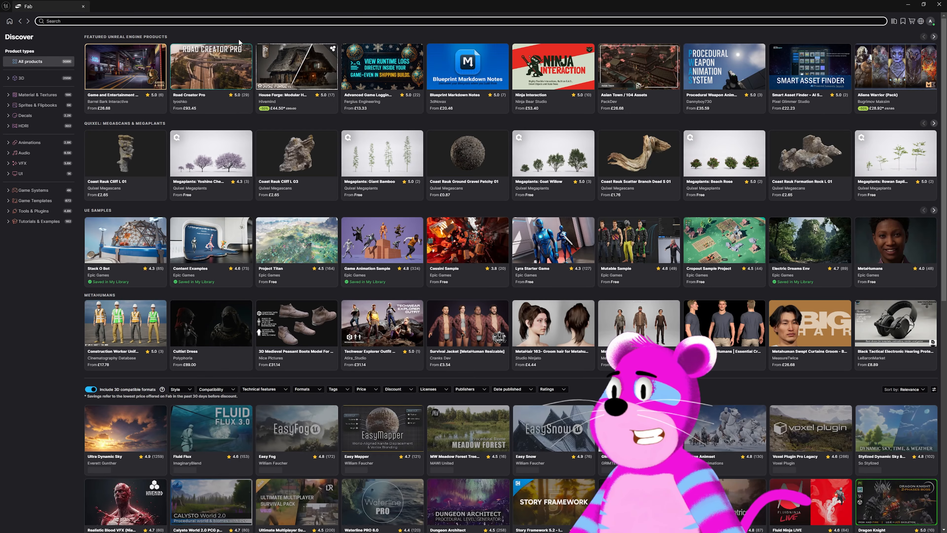
type("metahuman")
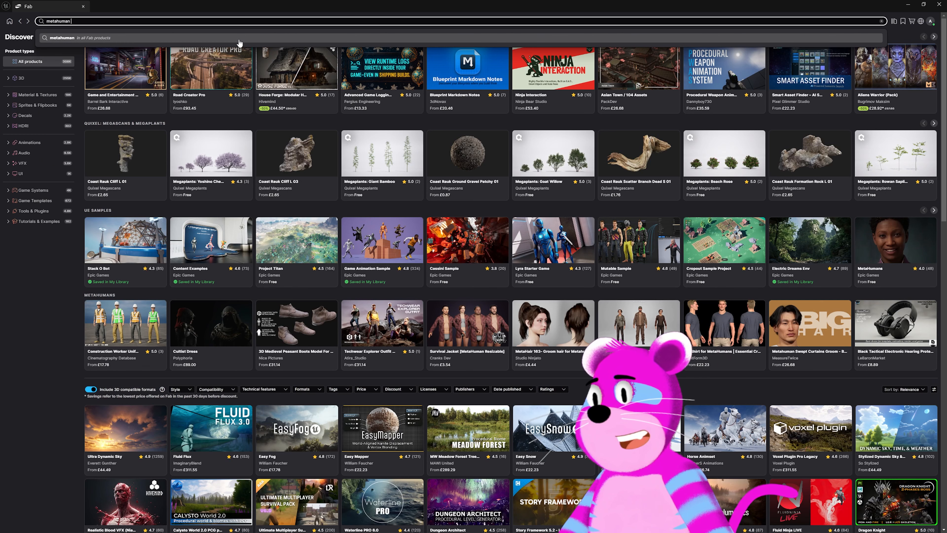
type("clothing")
key("Return")
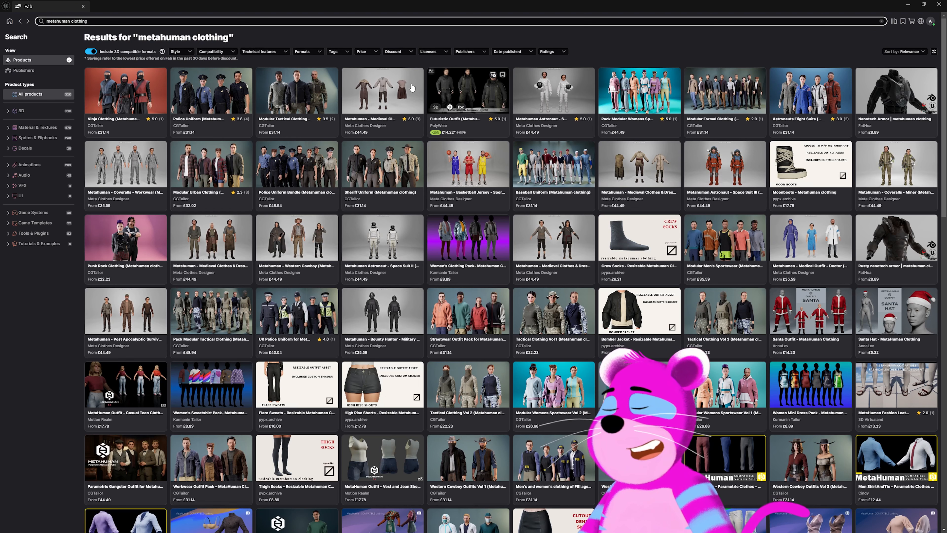
left_click(374, 53)
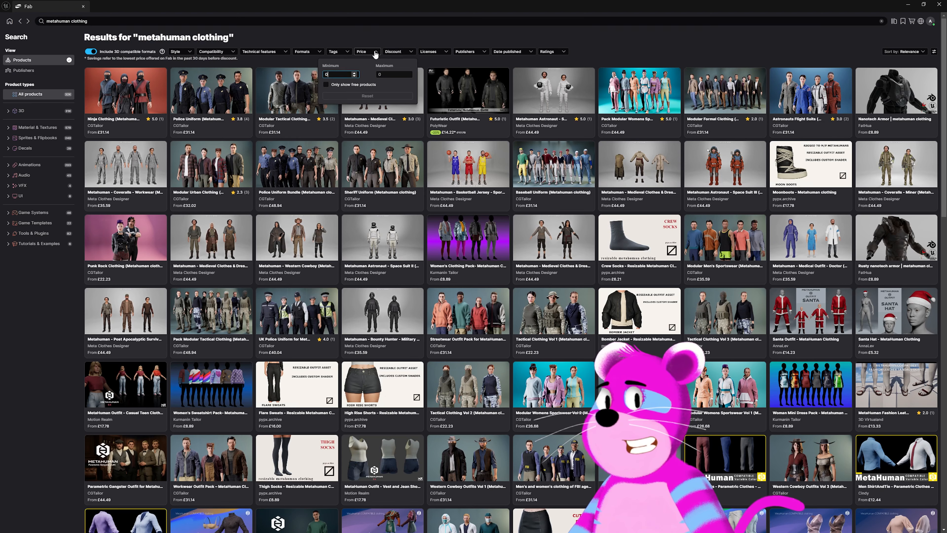
left_click(340, 86)
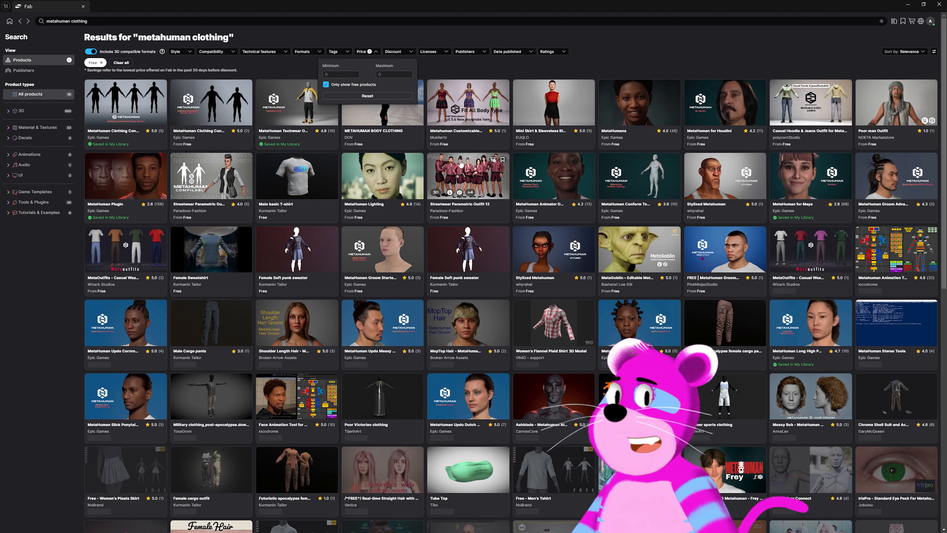
- Add the free Streetwear Parametric Outfit 12 to the project, accepting the version offered for earlier engine releases
left_click(472, 186)
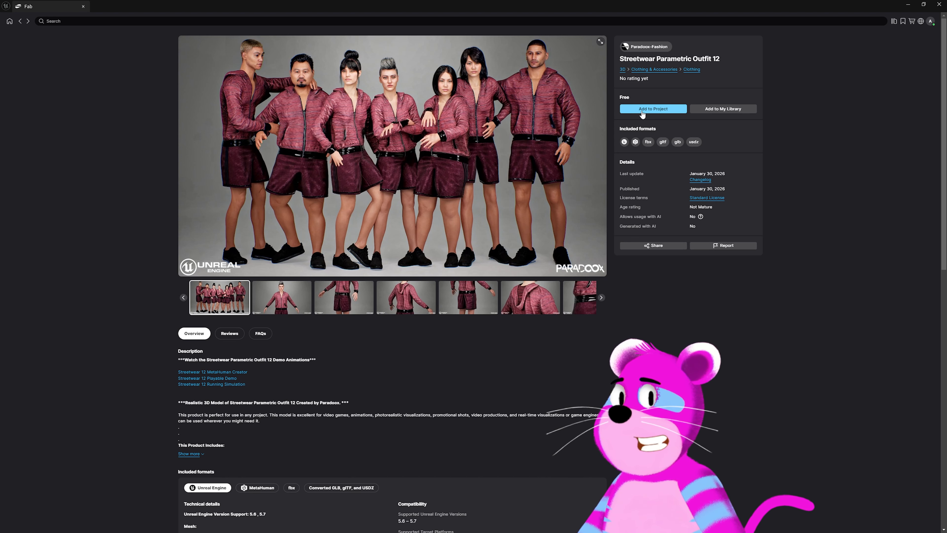
left_click(642, 109)
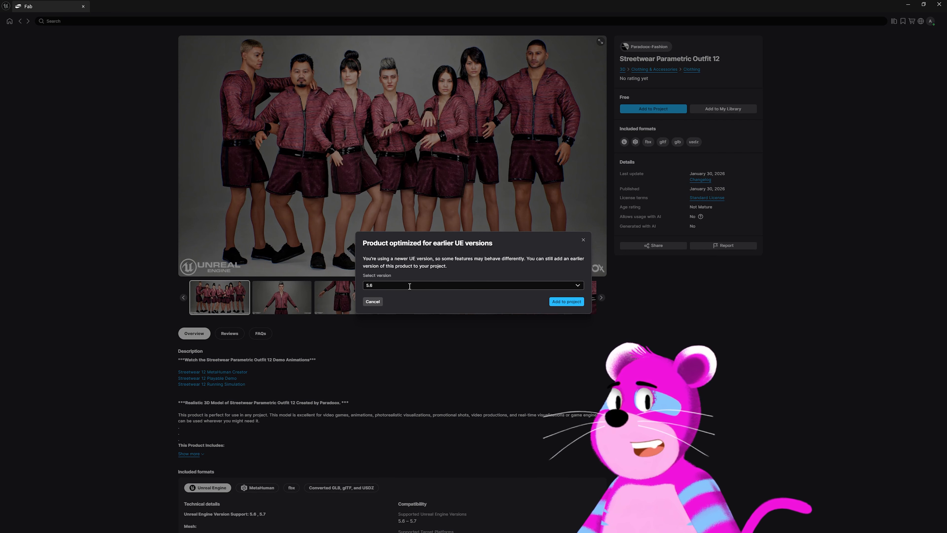
left_click(555, 303)
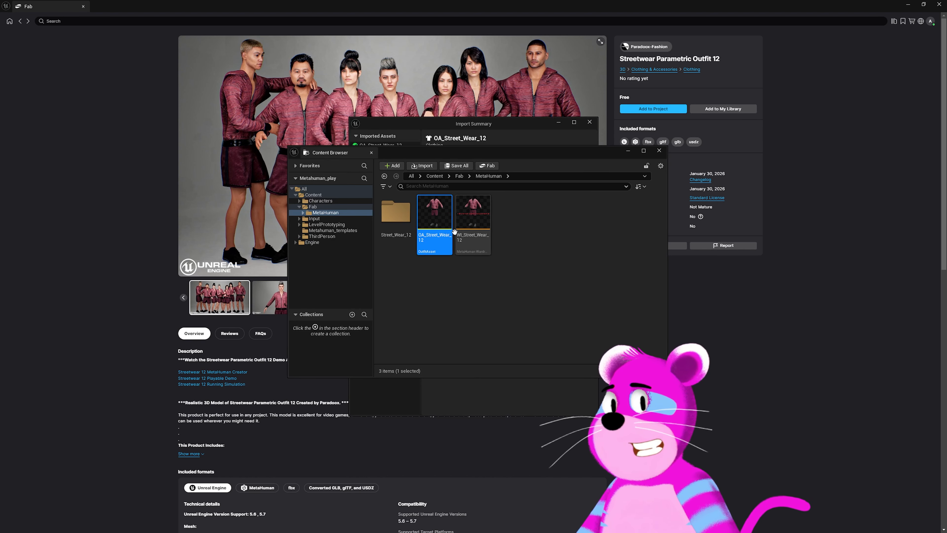
- Put Fab and the import summary away, and add the imported WI_Street_Wear_12 asset to the character's outfit clothing
left_click(478, 224)
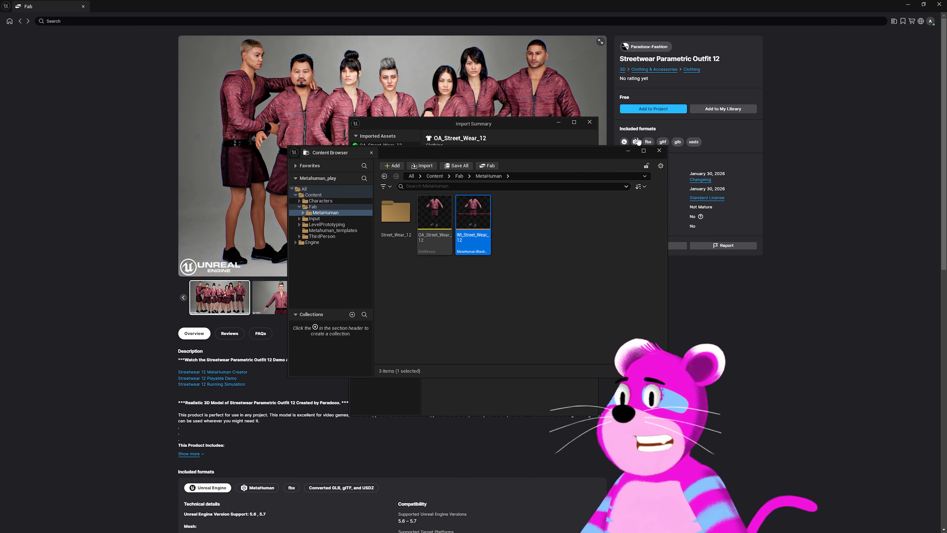
left_click(590, 123)
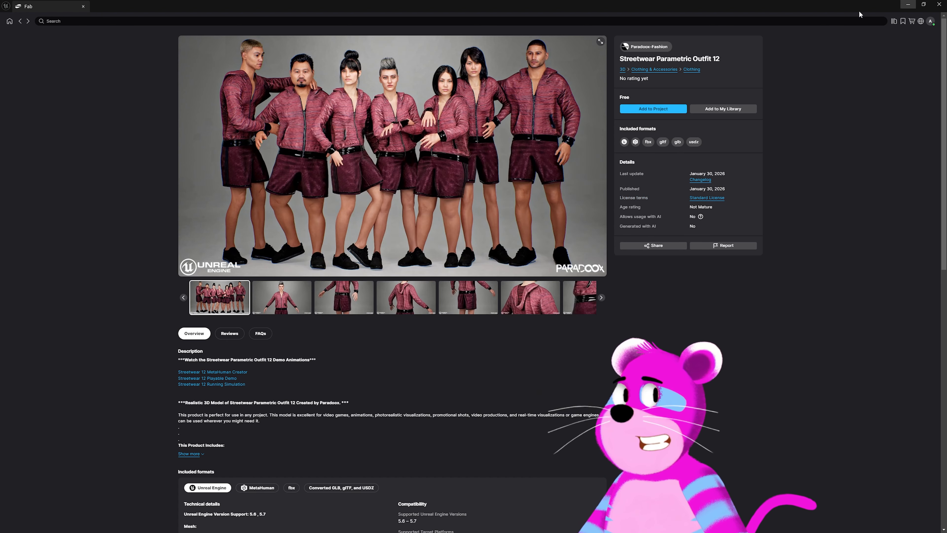
left_click(908, 5)
left_click(524, 241)
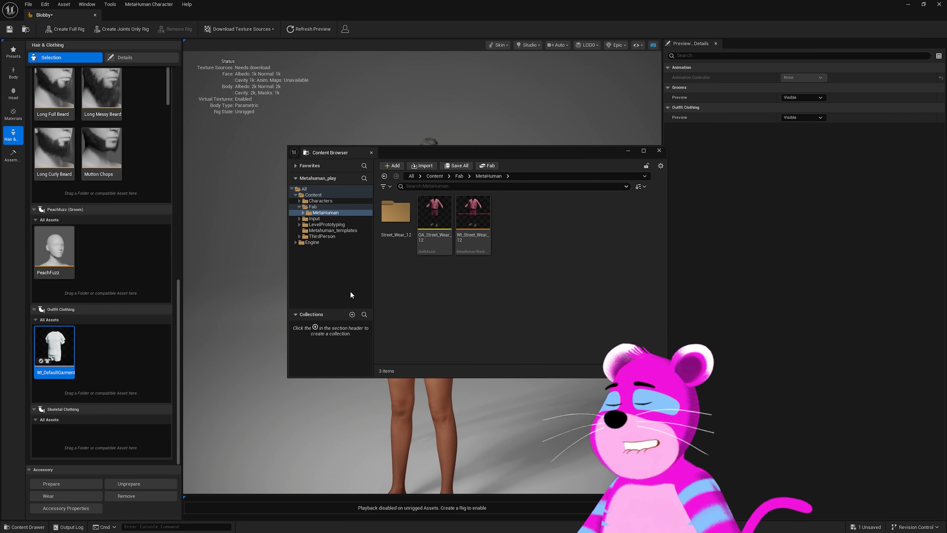
left_click_drag(456, 234, 95, 359)
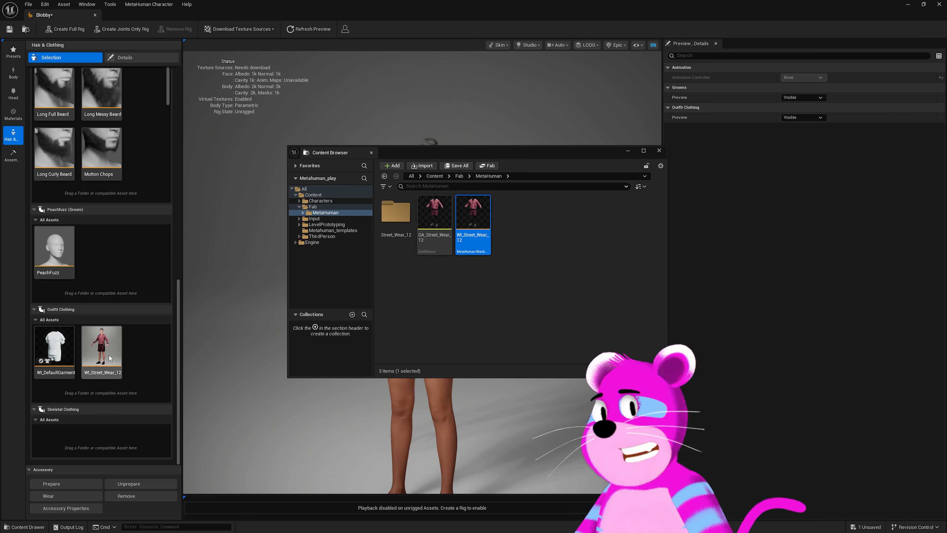
- Take the WI_DefaultGarment outfit off the character and dress it in the WI_Street_Wear_12 outfit
left_click(41, 364)
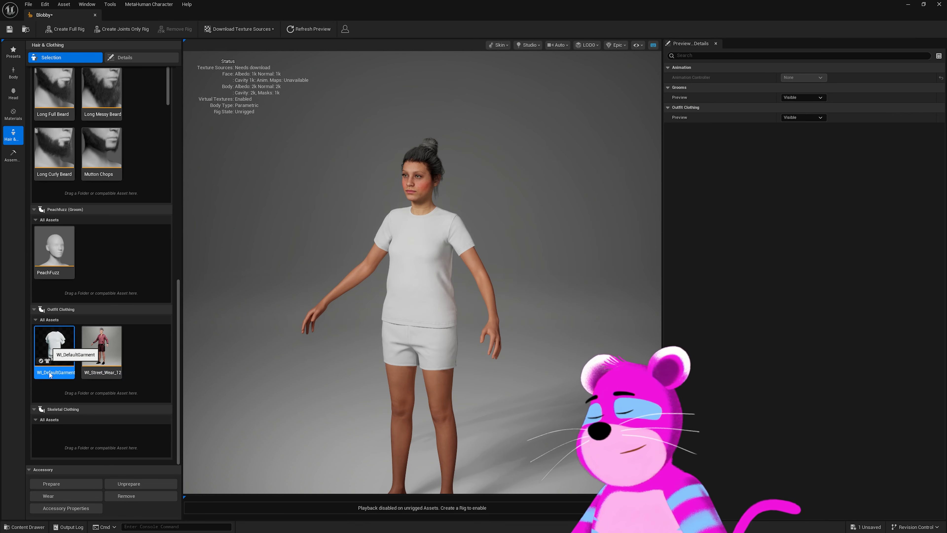
left_click(123, 498)
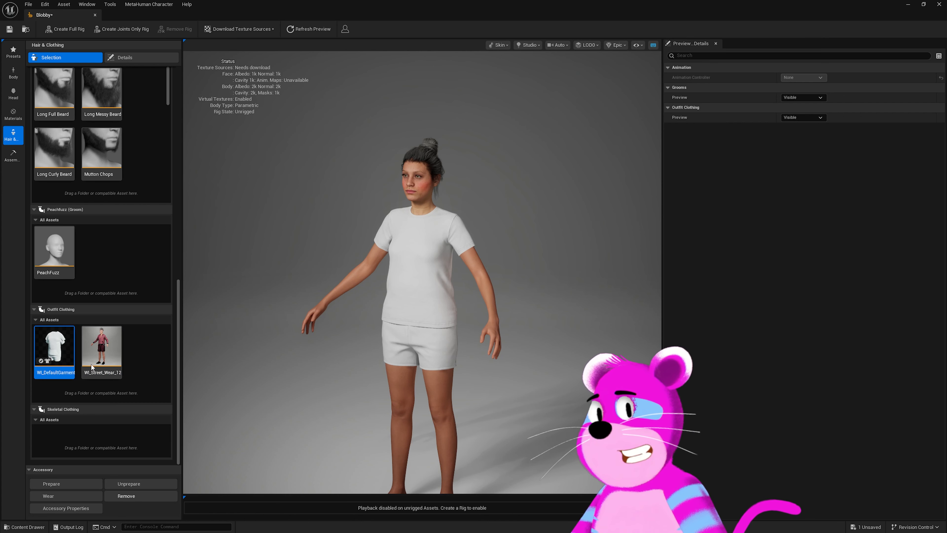
scroll(92, 362, "up", 2)
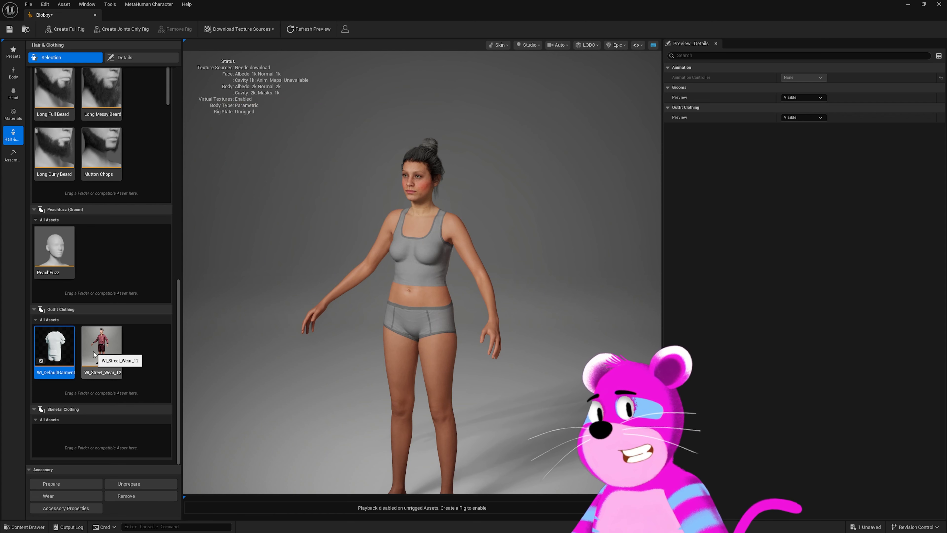
left_click(103, 352)
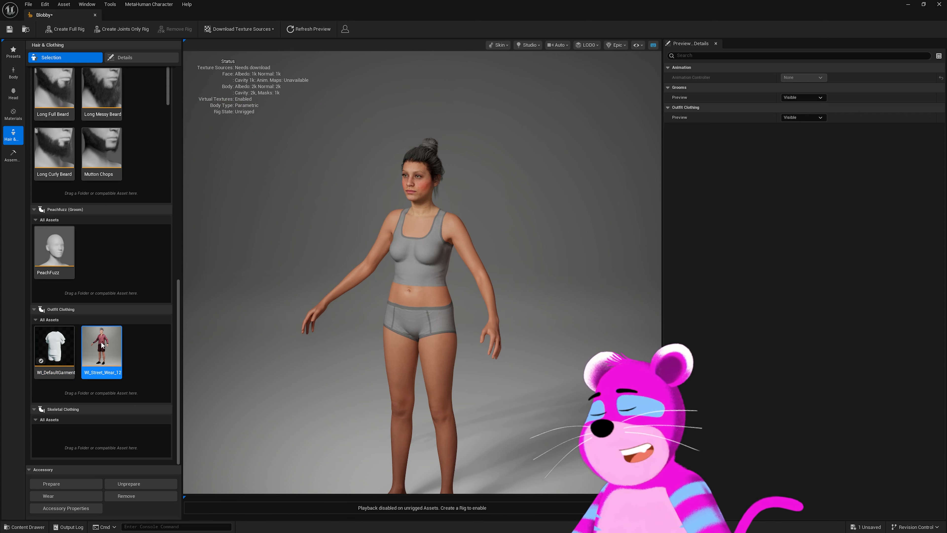
left_click(69, 495)
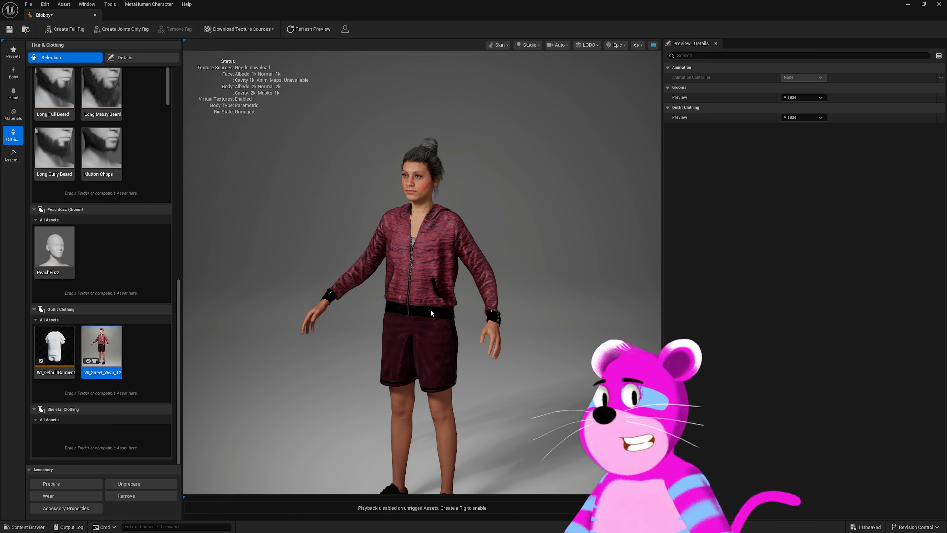
scroll(428, 311, "down", 2)
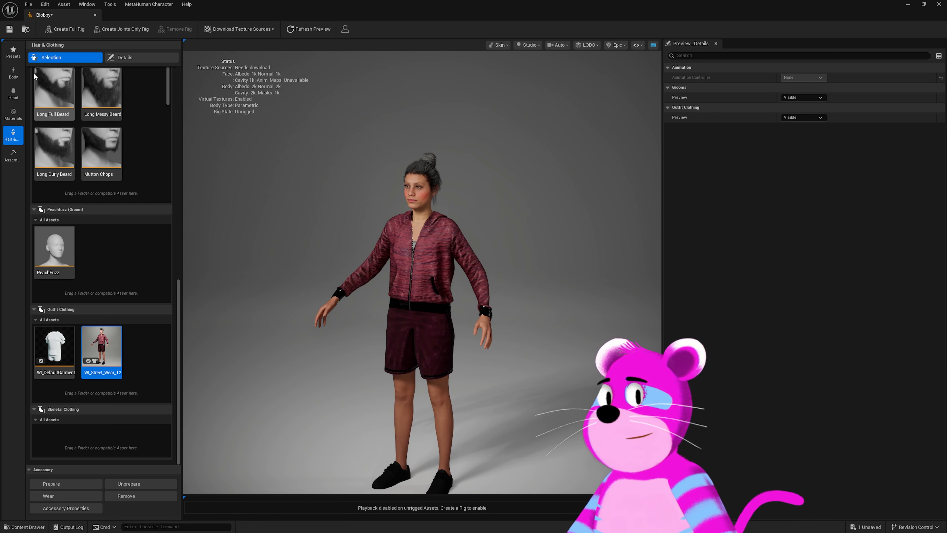
- Review the character presets and compare the body's Model measurements with its Conform import options
left_click(22, 53)
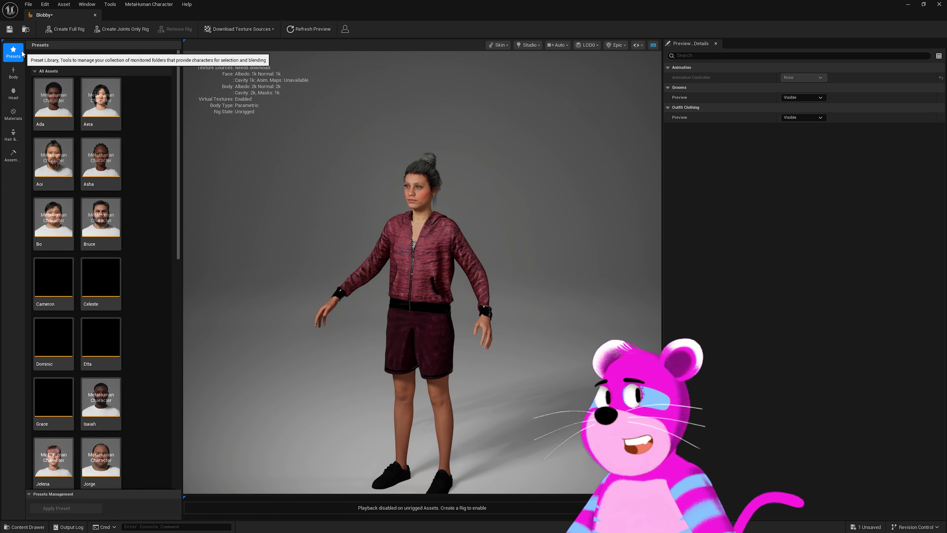
scroll(92, 148, "down", 4)
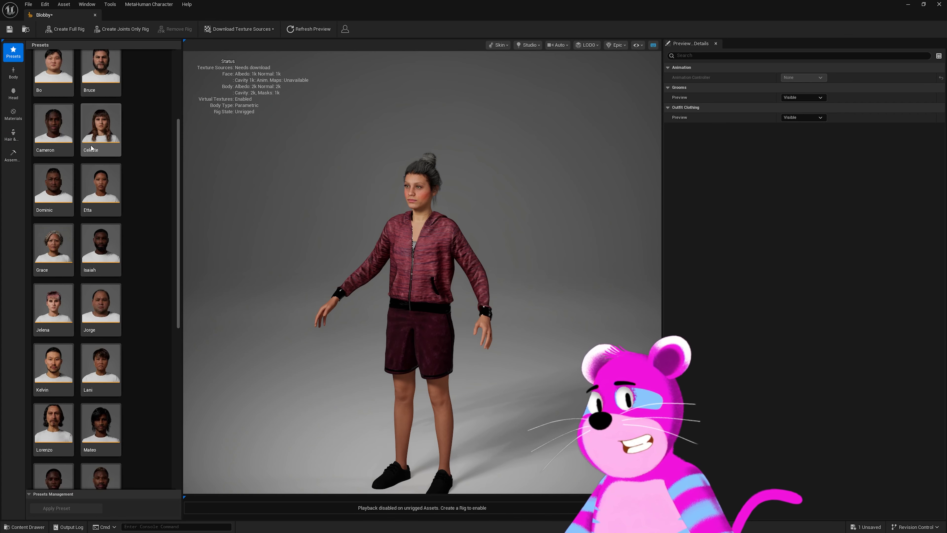
scroll(91, 149, "down", 3)
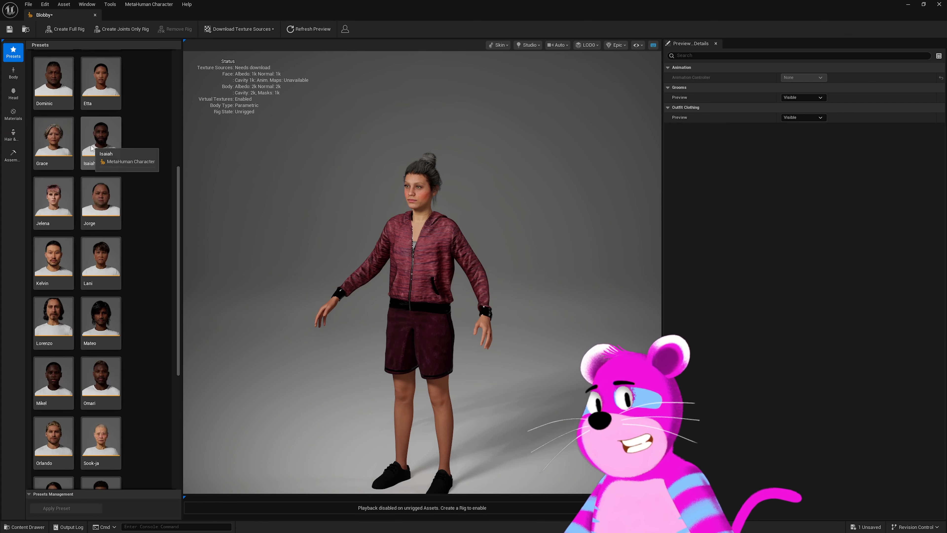
left_click(13, 73)
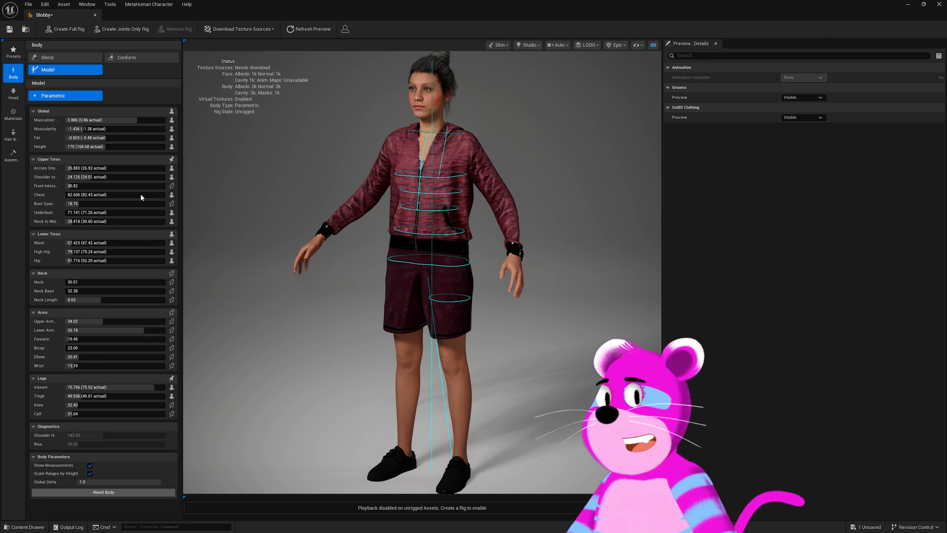
left_click(132, 60)
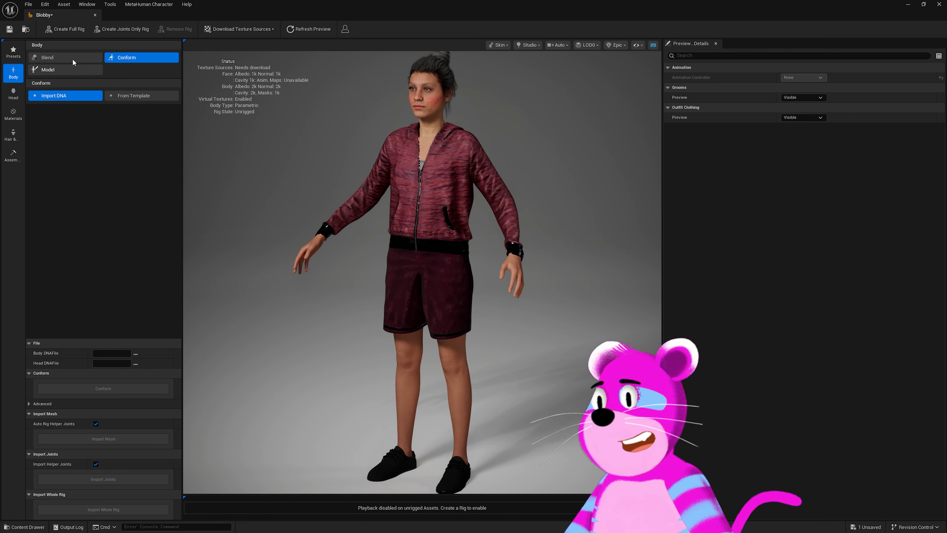
left_click(73, 71)
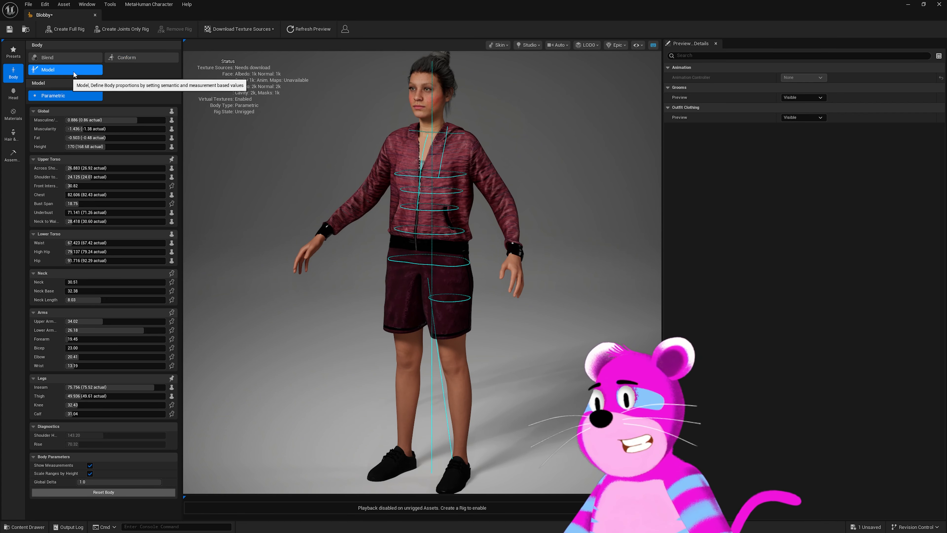
left_click(128, 57)
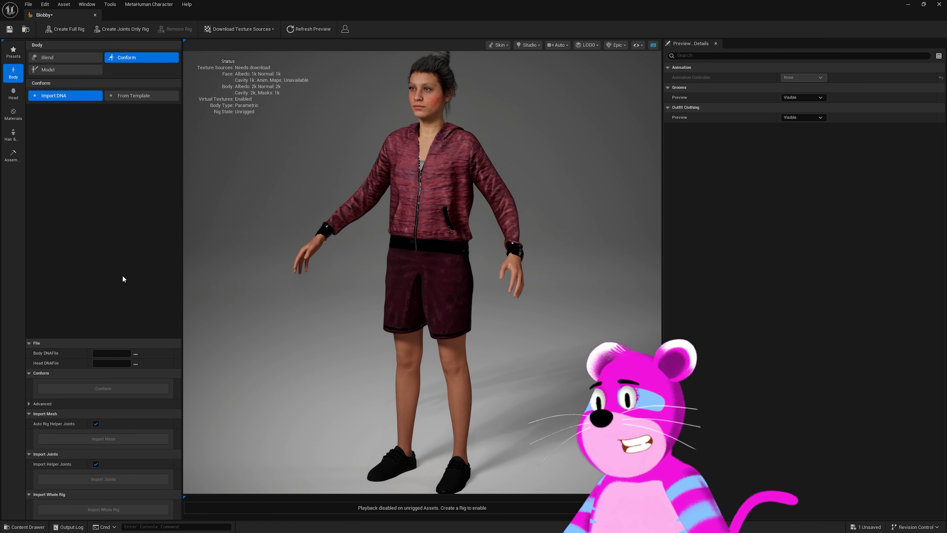
left_click(73, 71)
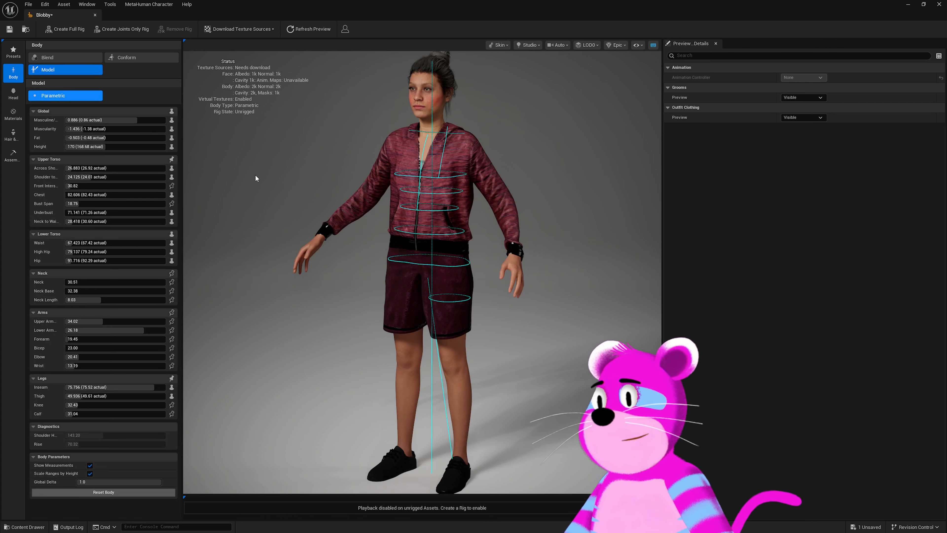
- Review the head's Transform, Sculpt and Conform tools and the eyelash material settings, and check the character's upper body
left_click(13, 93)
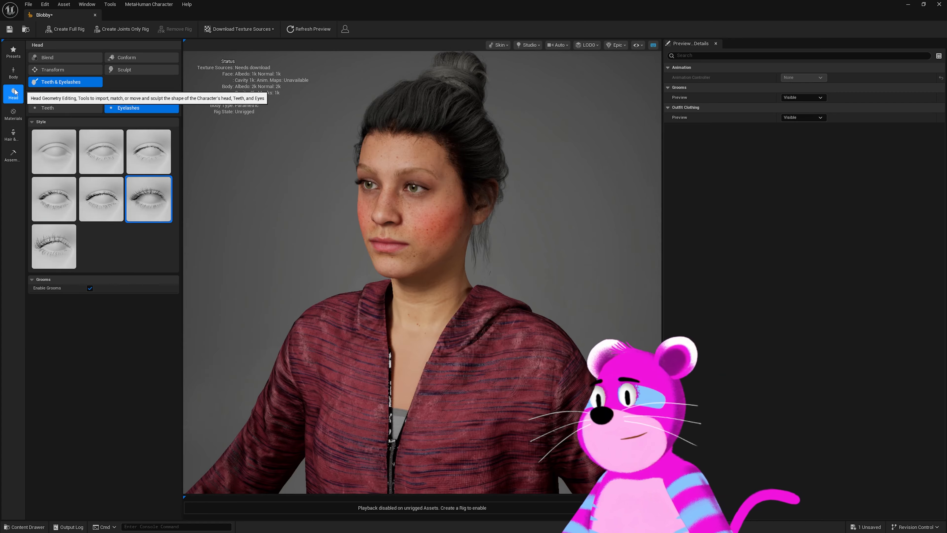
left_click(75, 69)
left_click(145, 73)
left_click(86, 70)
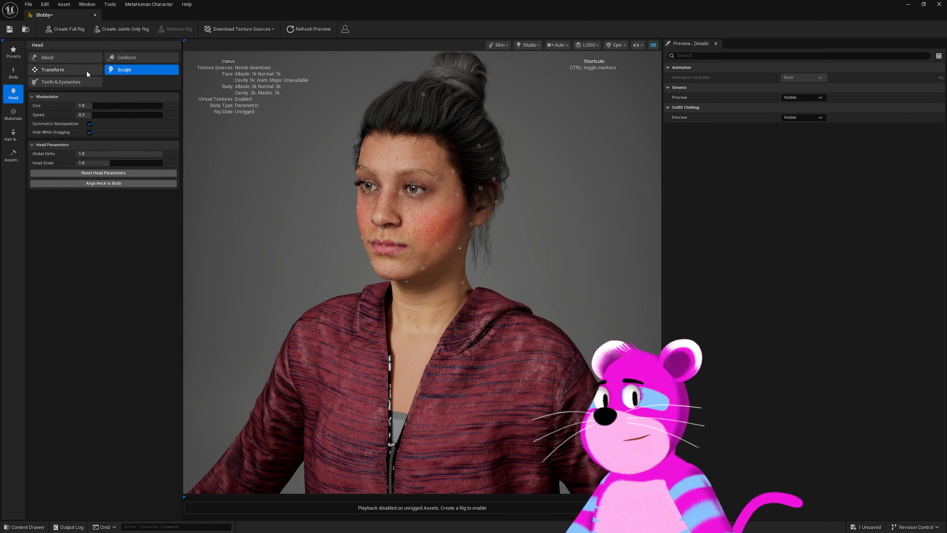
left_click(126, 55)
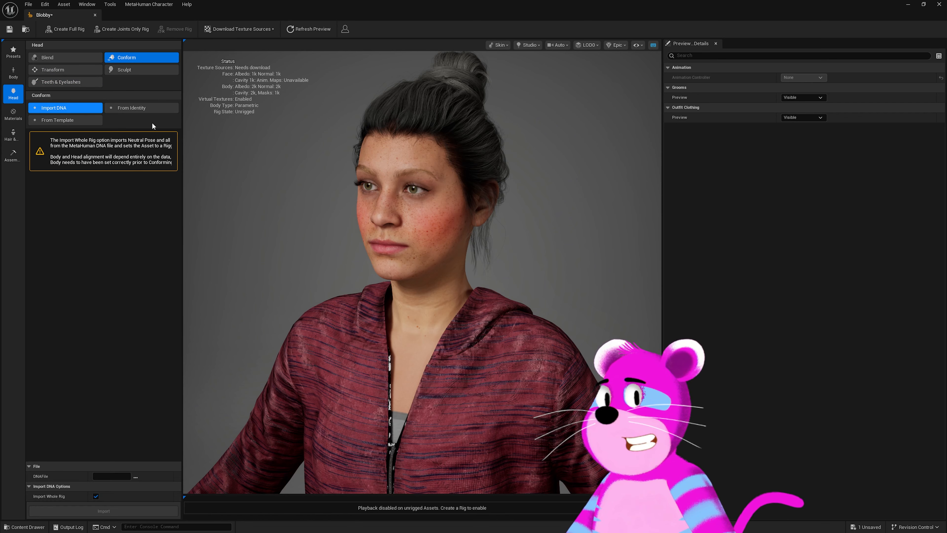
left_click(14, 114)
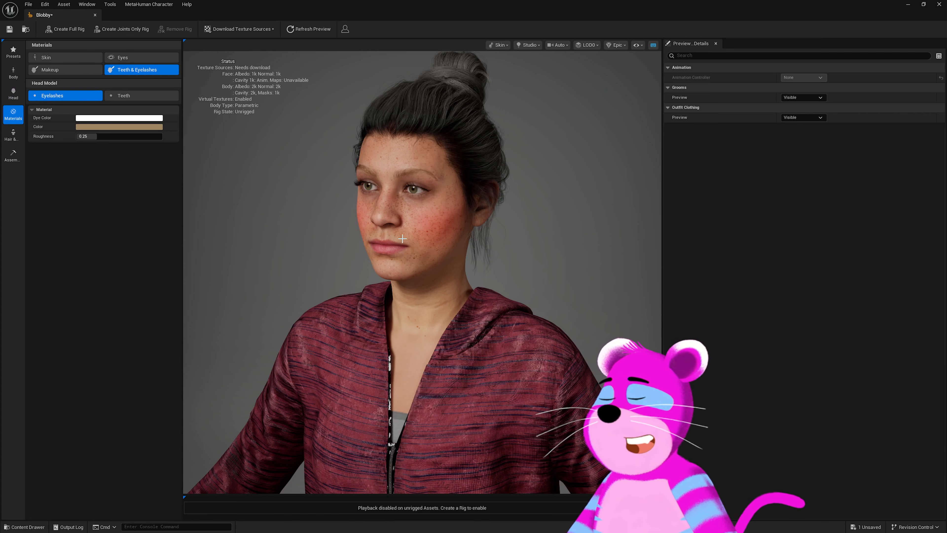
left_click_drag(347, 267, 276, 269)
scroll(341, 269, "down", 5)
scroll(341, 267, "up", 3)
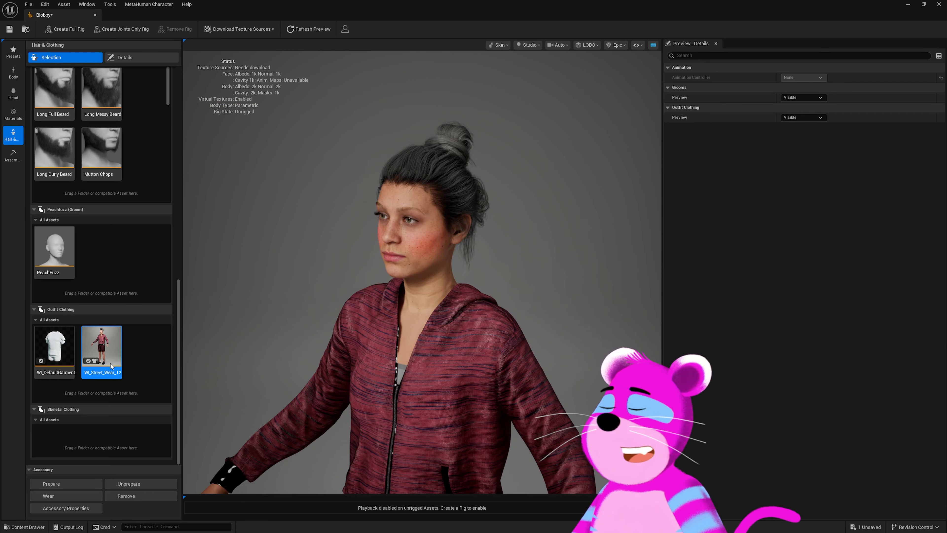
- Try wearing WI_DefaultGarment together with the WI_Street_Wear_12 outfit, and take the default garment off again
left_click(56, 349)
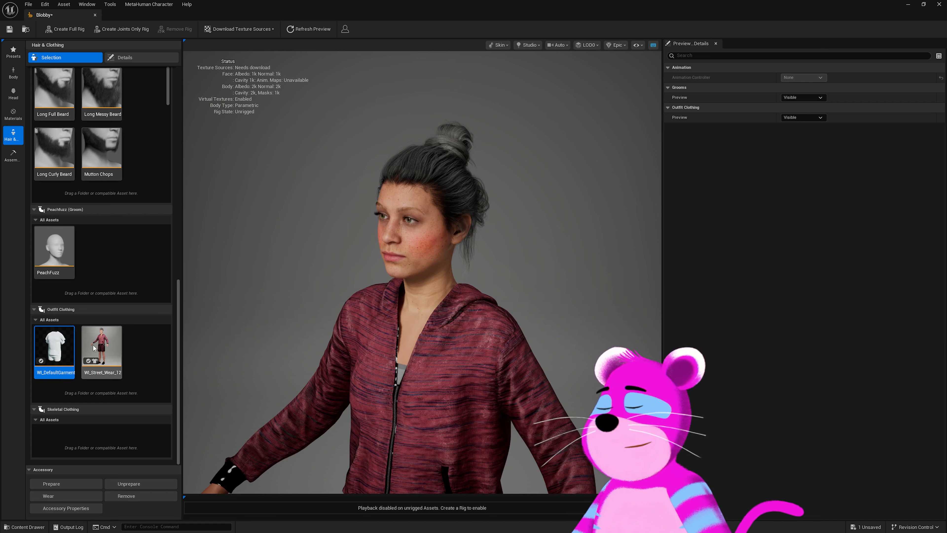
left_click(92, 347)
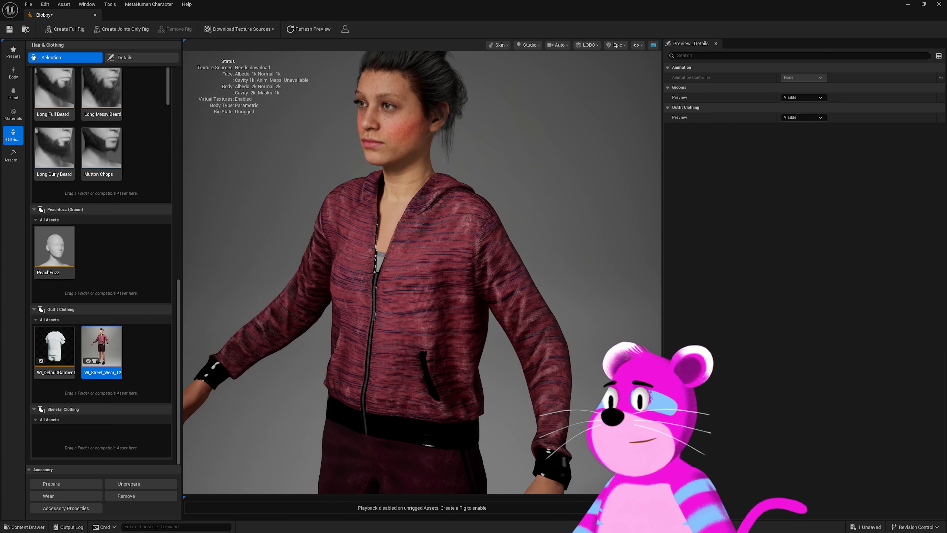
left_click(47, 360)
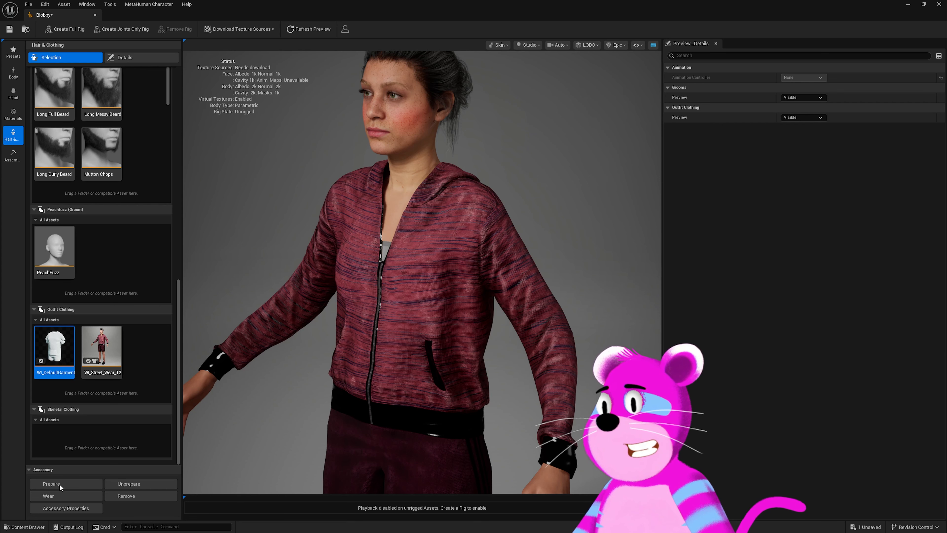
left_click(65, 494)
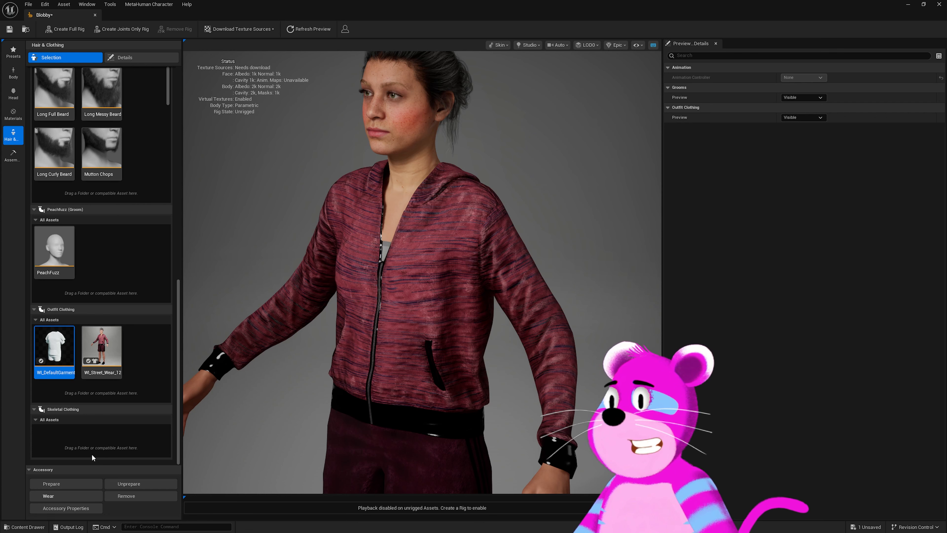
double_click(45, 347)
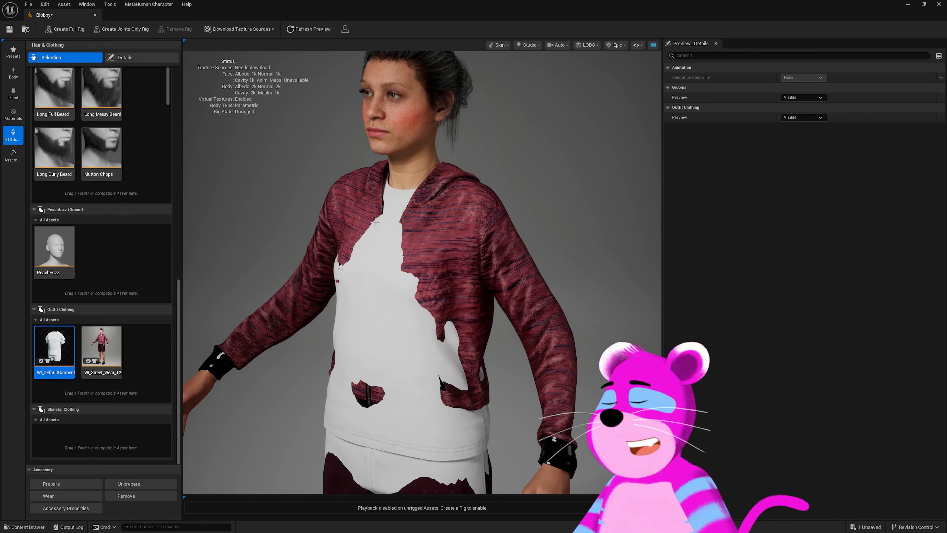
left_click(126, 496)
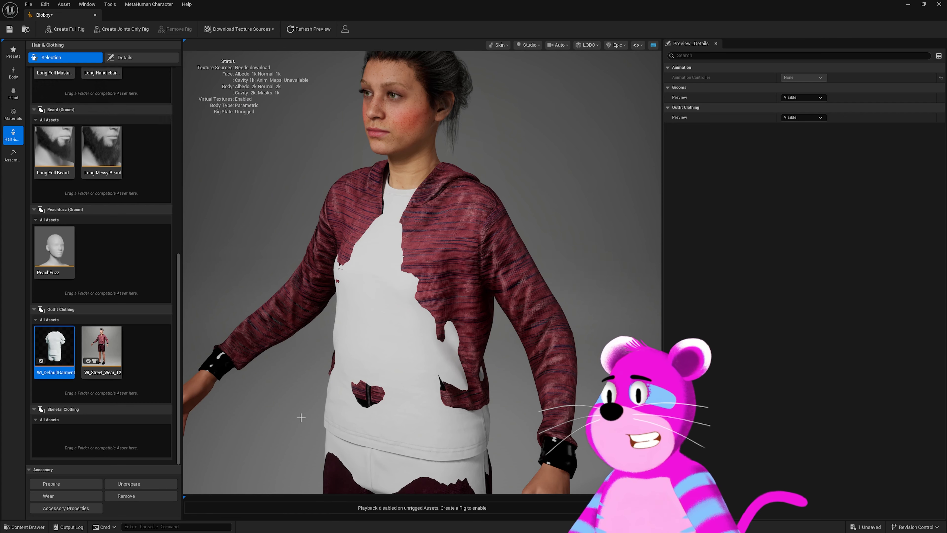
- Create a full rig, including blend shapes, for the dressed character
scroll(434, 317, "down", 3)
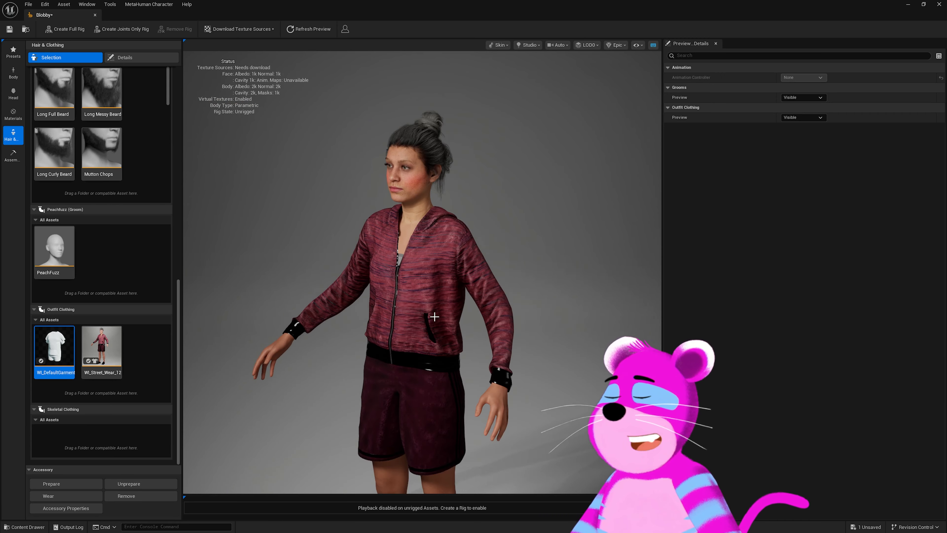
left_click_drag(417, 324, 433, 317, "alt")
middle_click_drag(433, 317, 416, 285)
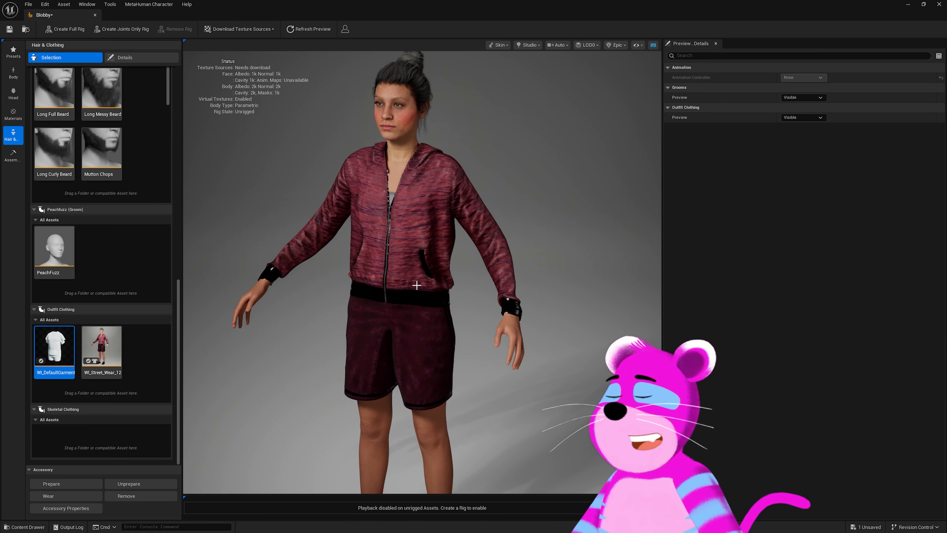
left_click(80, 30)
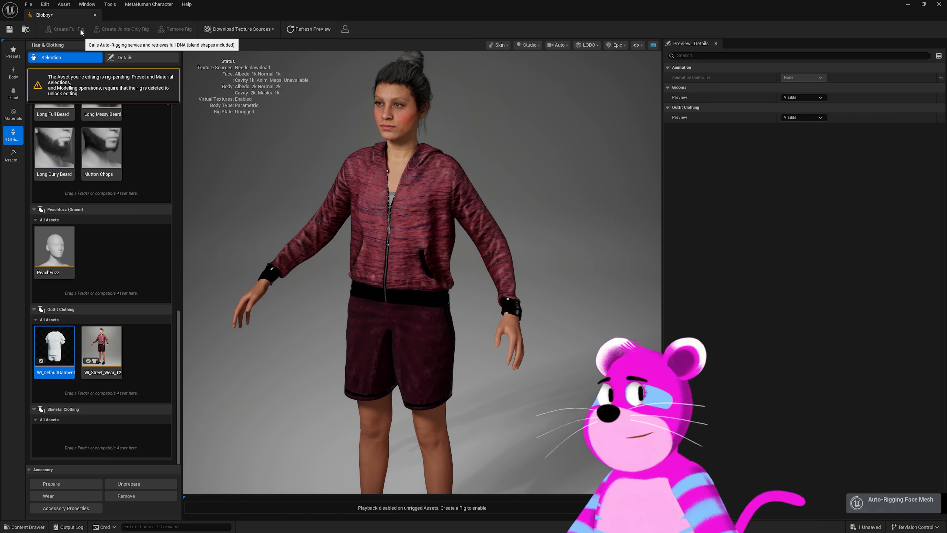
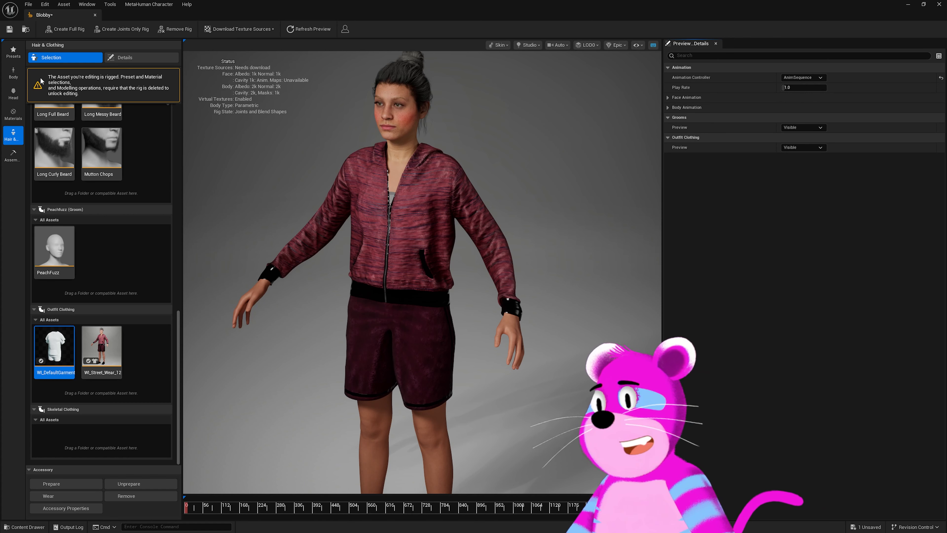
scroll(156, 166, "down", 2)
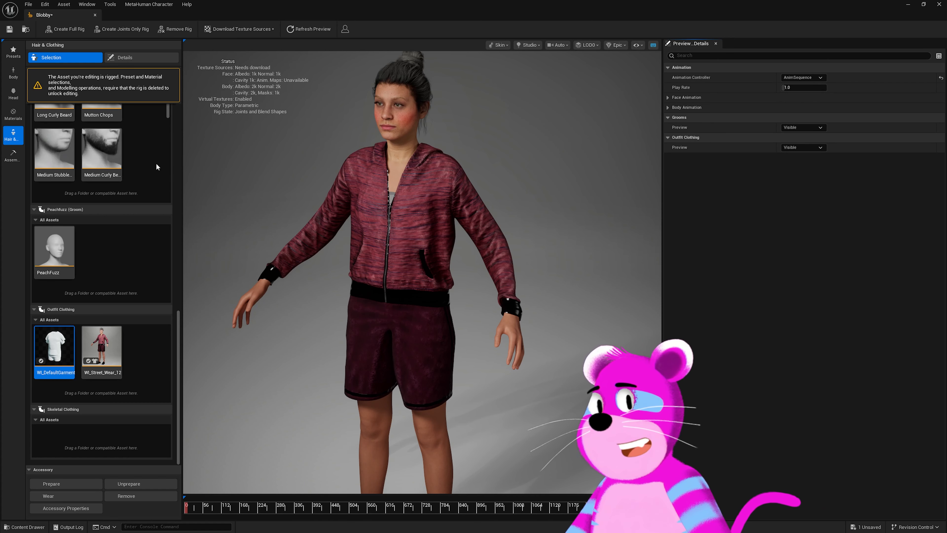
scroll(156, 166, "up", 2)
scroll(168, 276, "up", 3)
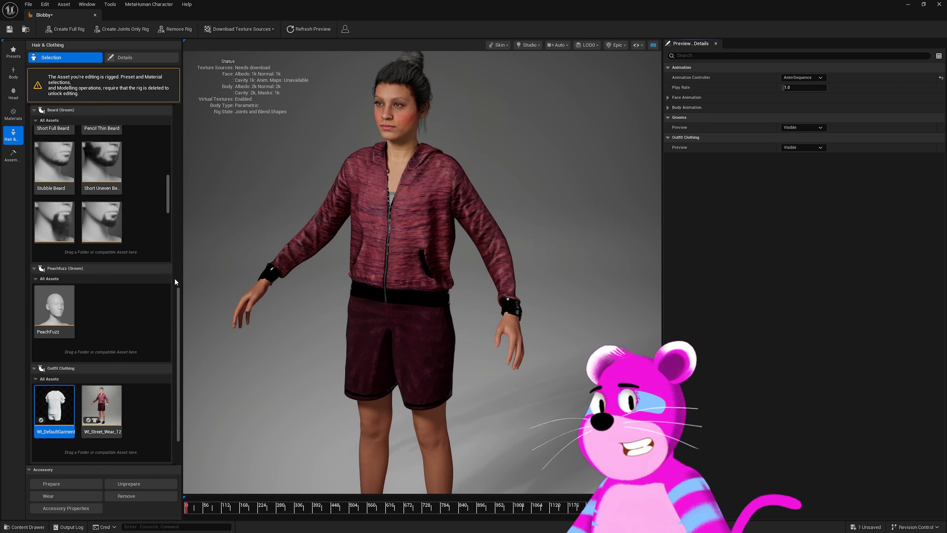
scroll(174, 277, "up", 8)
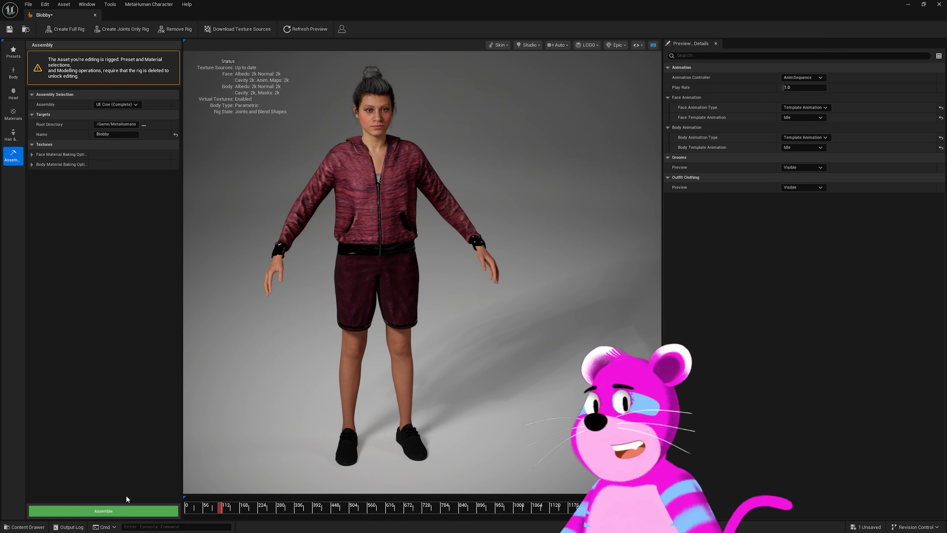
- Open the character's assembly settings and set the assembly type to UE Optimized
left_click(14, 136)
left_click(15, 156)
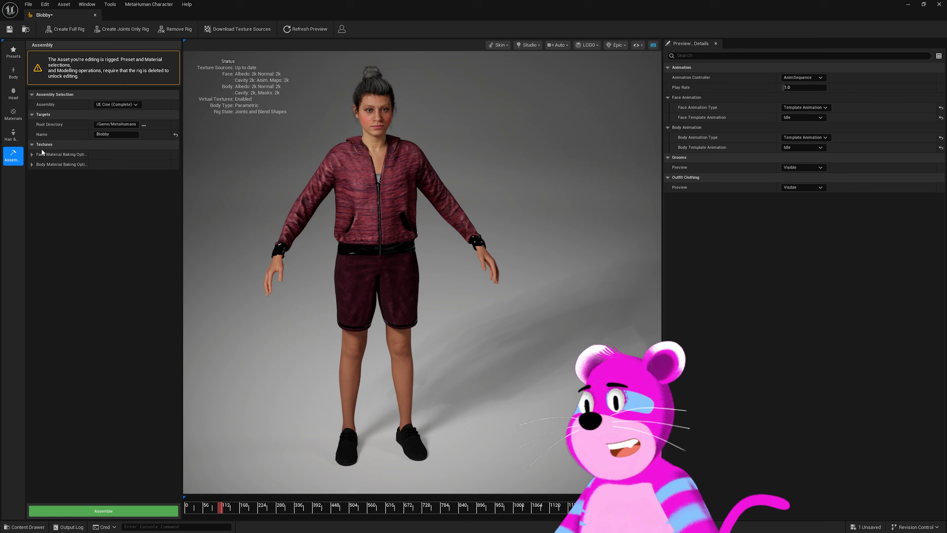
left_click(111, 105)
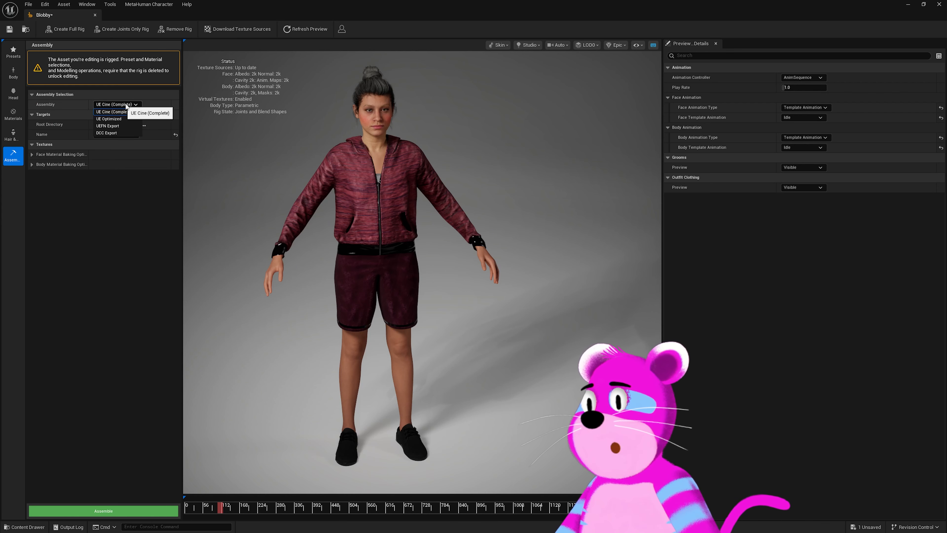
left_click(123, 119)
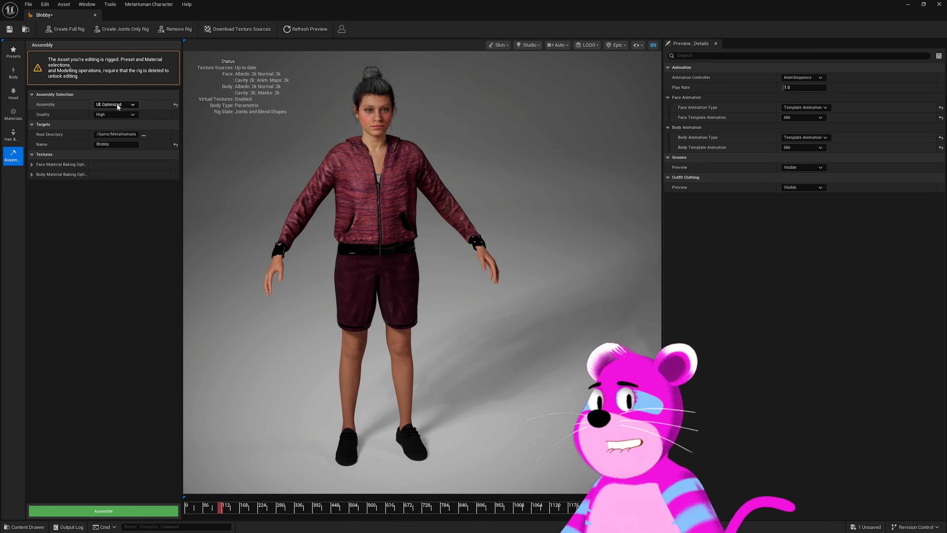
- Try the DCC Export assembly type, and set the assembly to UE Cine (Complete)
left_click(135, 105)
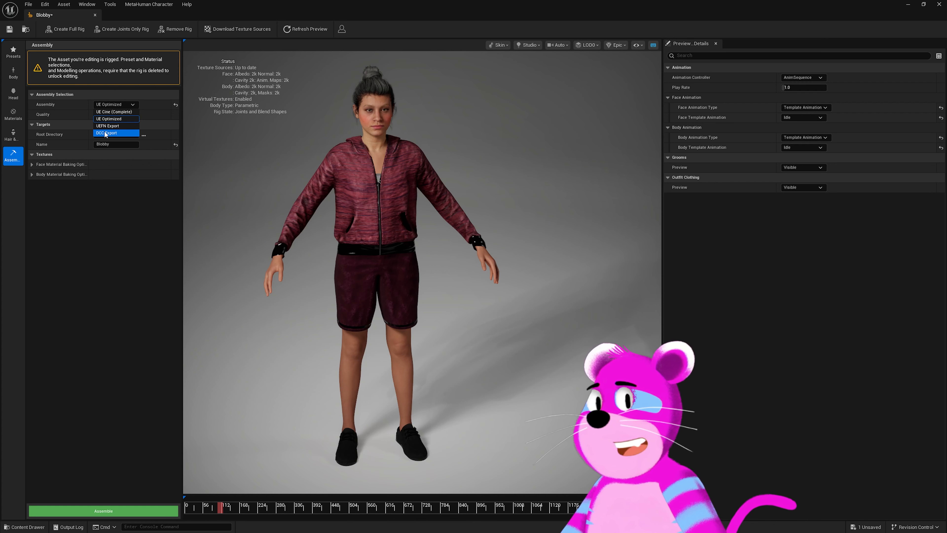
left_click(122, 133)
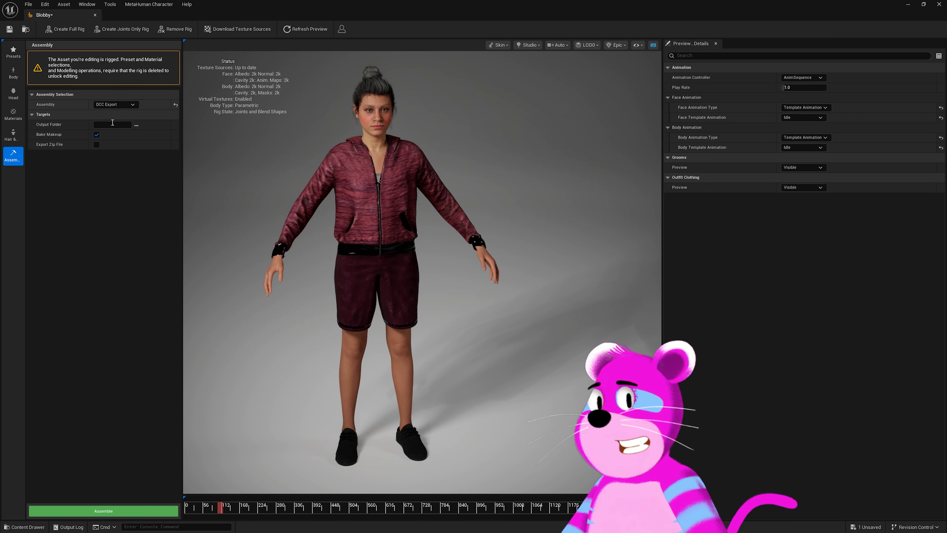
left_click(132, 106)
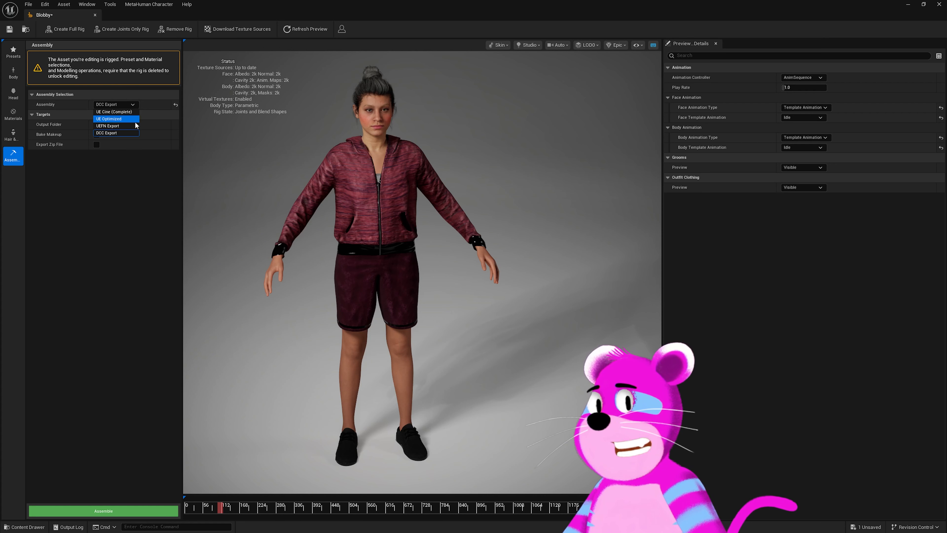
left_click(126, 111)
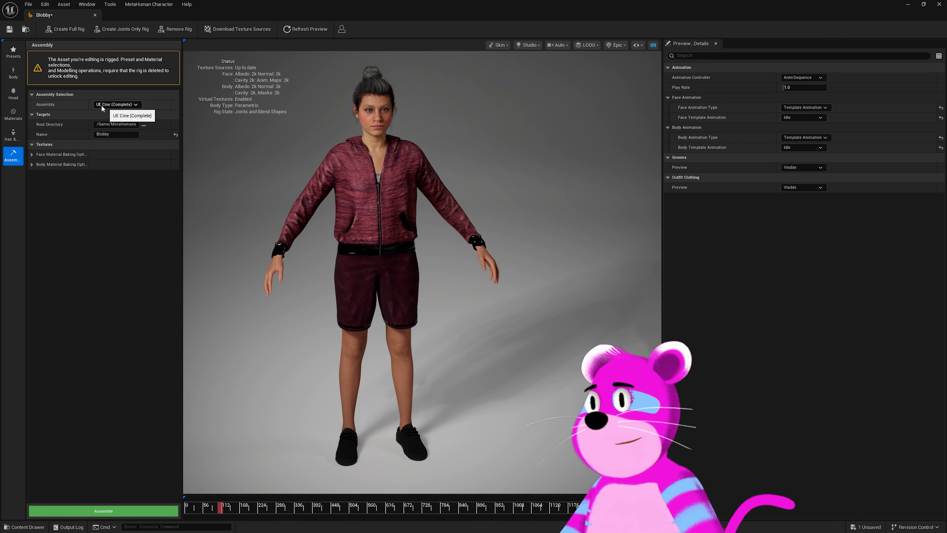
- Check the face and body material baking options, assemble the character, and save the Blobby asset
left_click(32, 164)
left_click(32, 155)
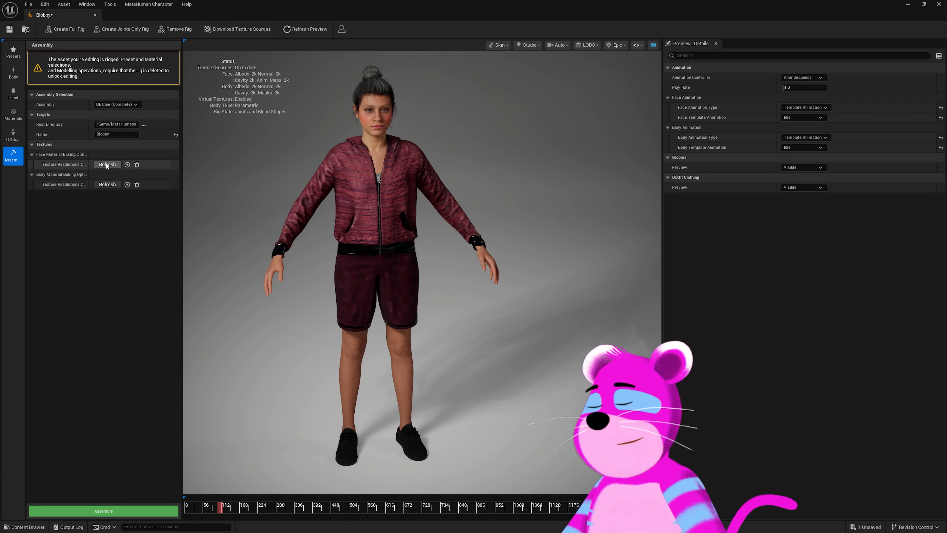
left_click(109, 511)
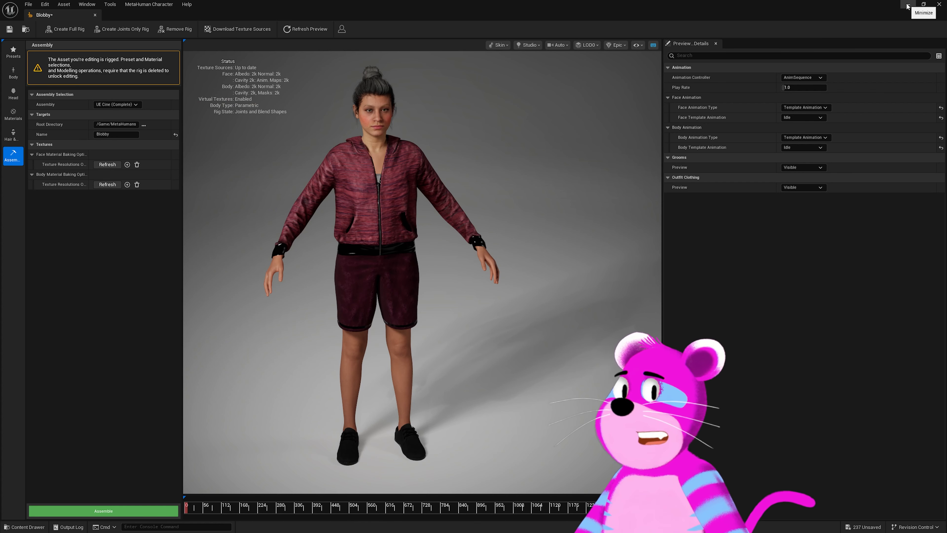
left_click(9, 30)
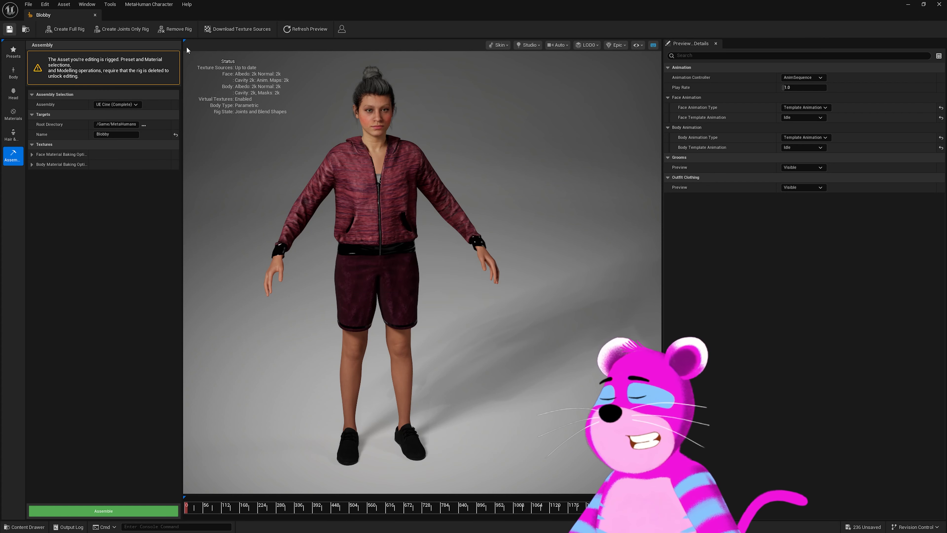
- Return to the level editor, look into the Metahuman_templates folder and open the Blobby folder under MetaHumans
left_click(908, 5)
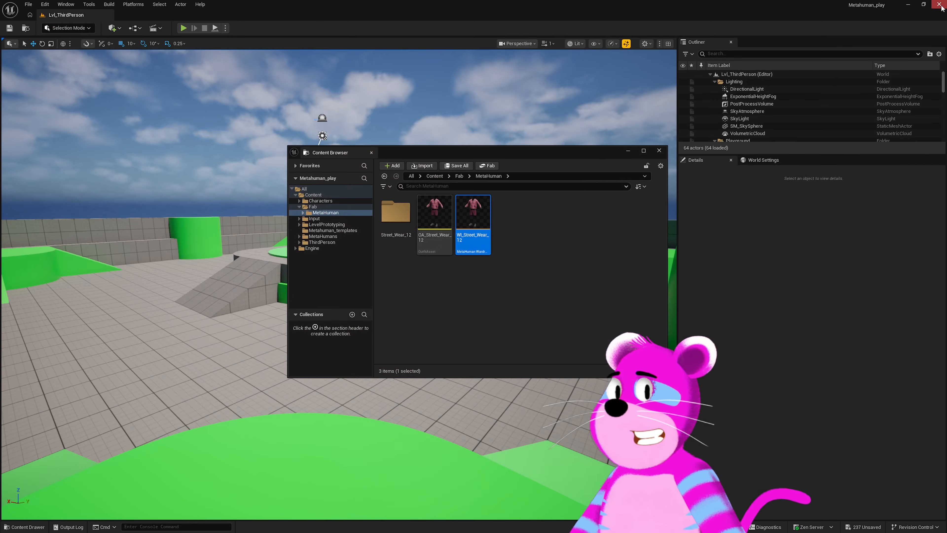
left_click(435, 176)
left_click(643, 152)
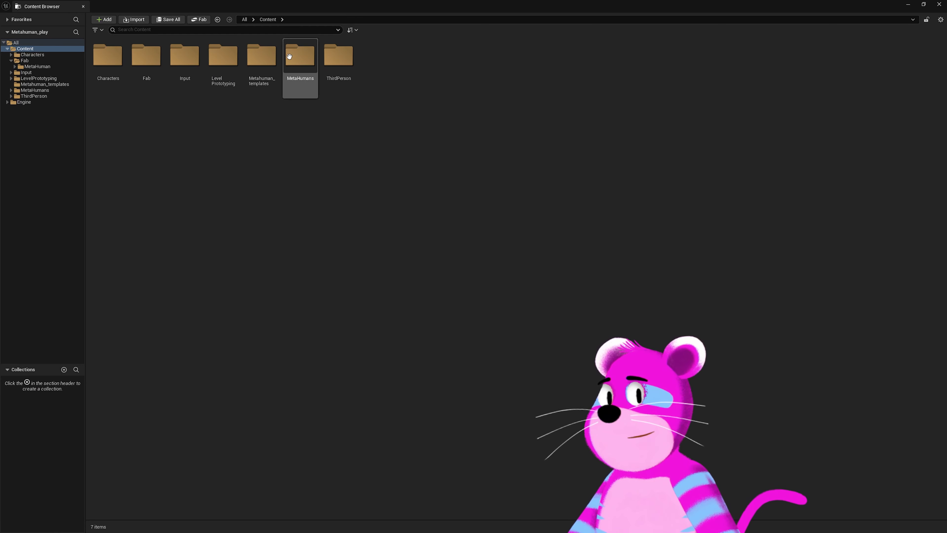
double_click(271, 64)
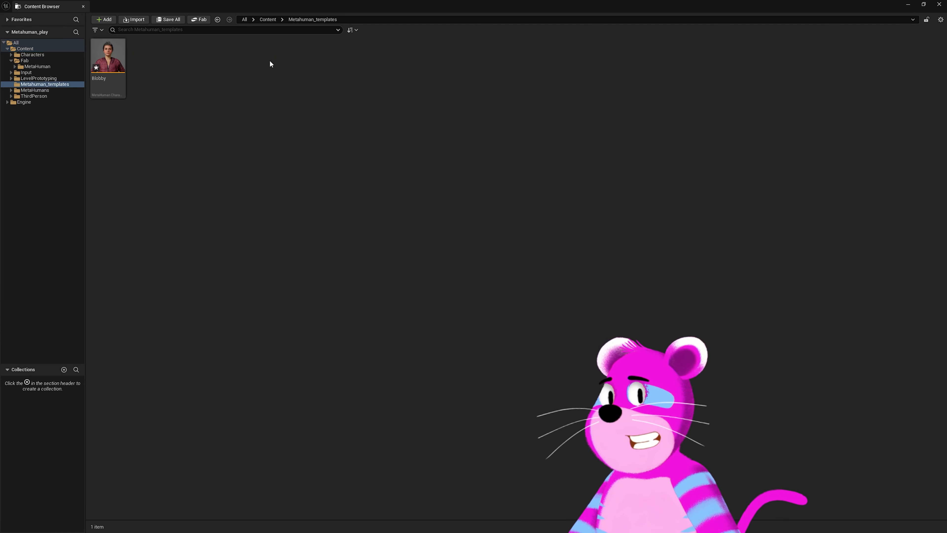
left_click(266, 20)
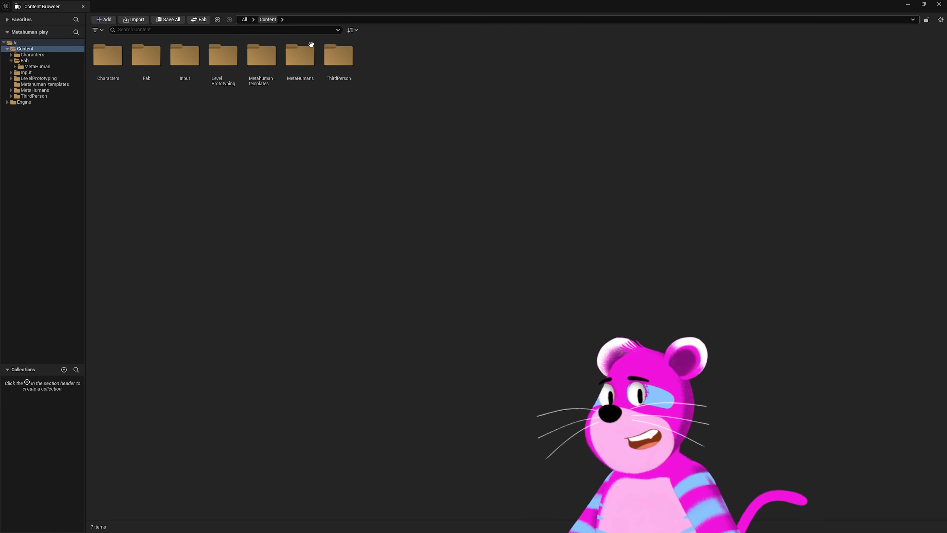
double_click(312, 48)
double_click(110, 60)
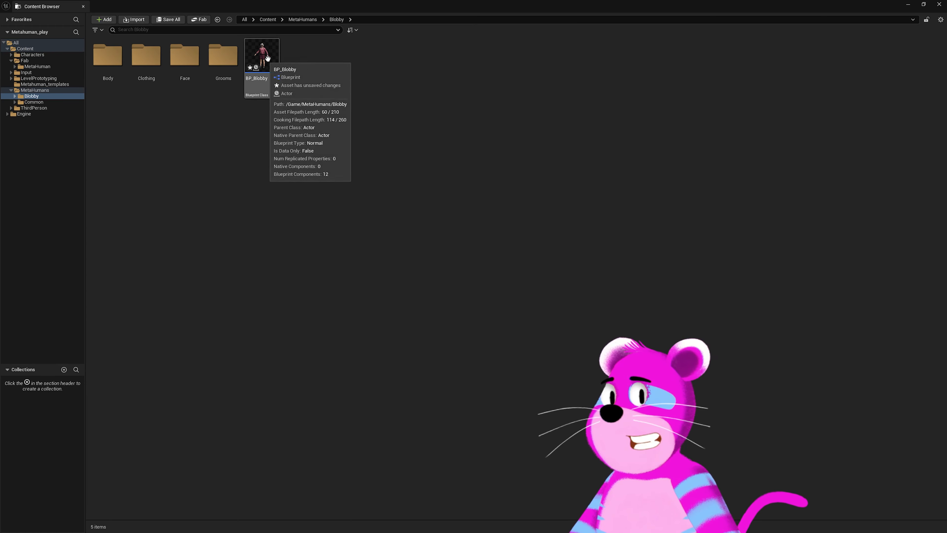
- Inspect the contents of Blobby's Grooms and Face folders, and return to the MetaHumans folder
double_click(223, 55)
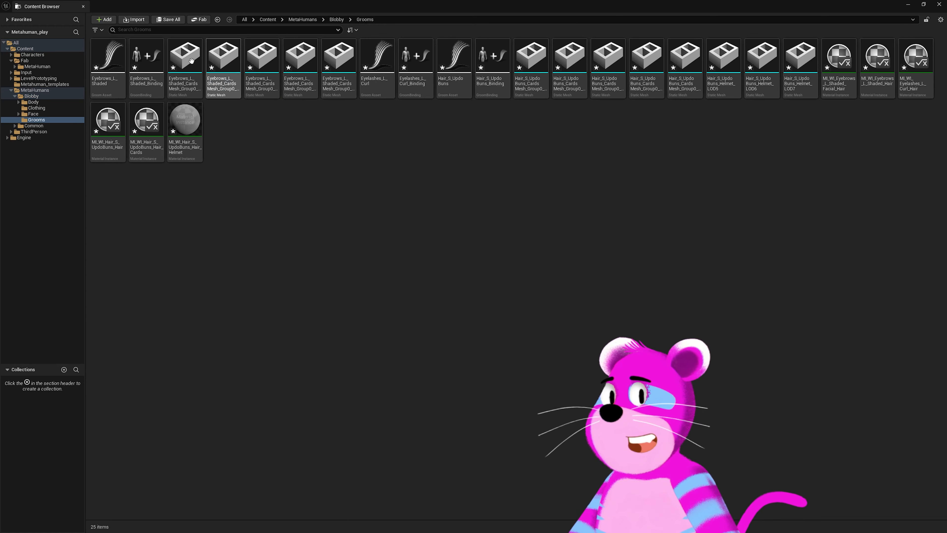
left_click(340, 20)
double_click(185, 56)
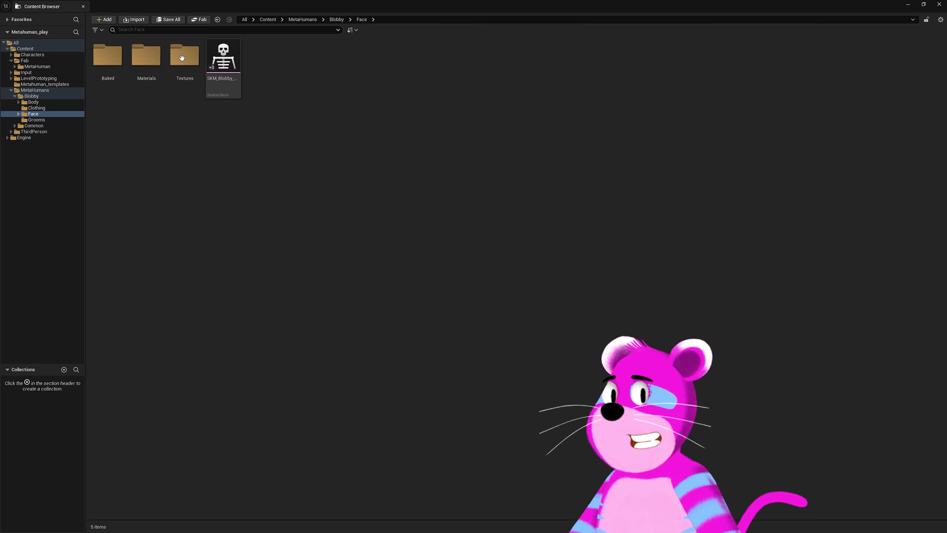
left_click(136, 59)
left_click(108, 55)
left_click(302, 19)
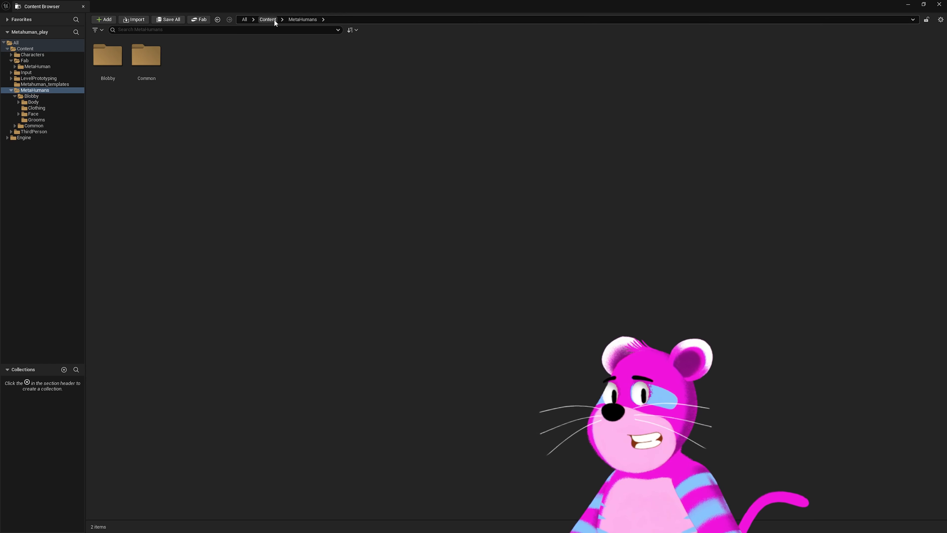
- Compare the contents of the Blobby and Common folders inside MetaHumans
left_click(269, 20)
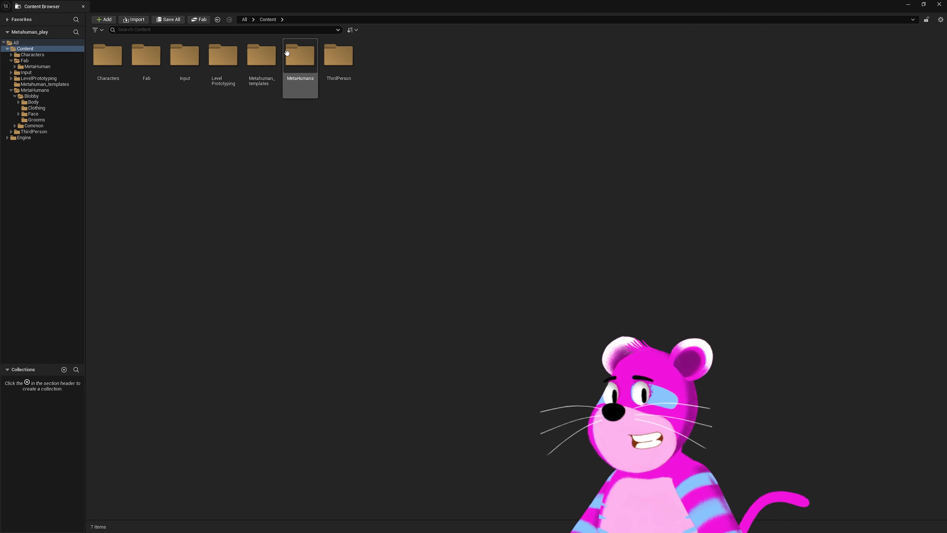
double_click(311, 68)
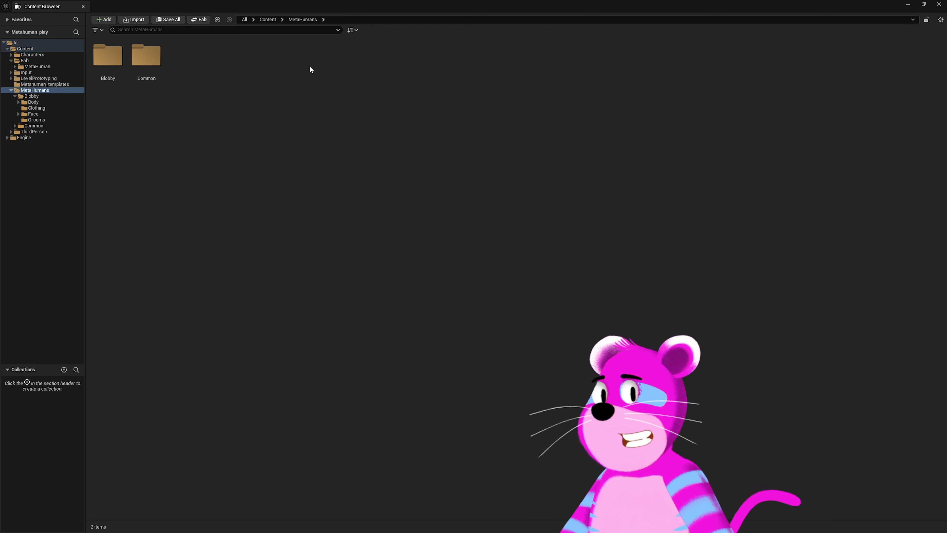
double_click(146, 56)
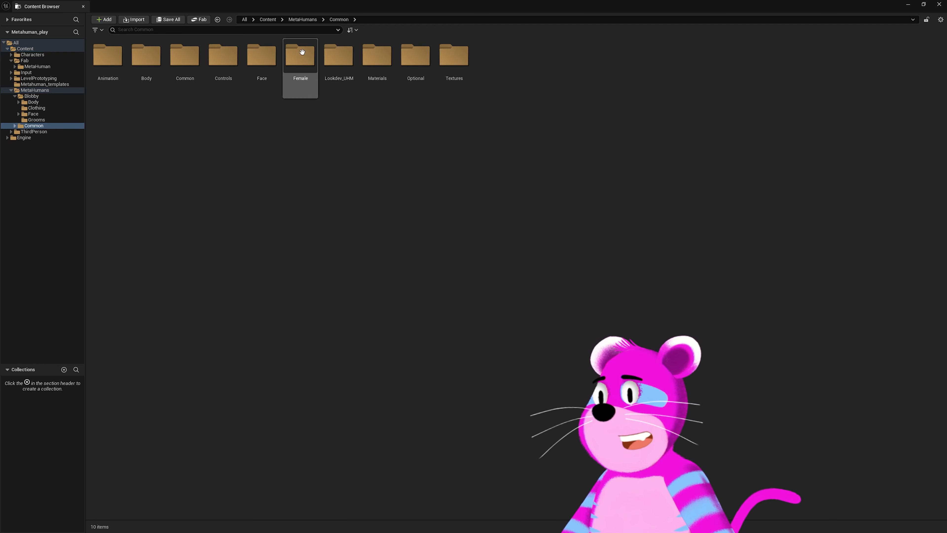
left_click(300, 19)
double_click(112, 54)
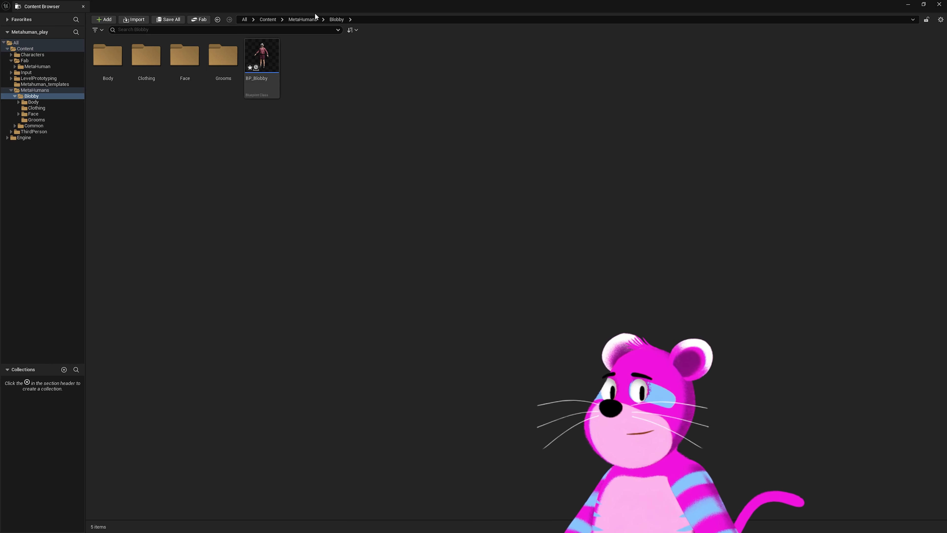
left_click(303, 19)
double_click(146, 56)
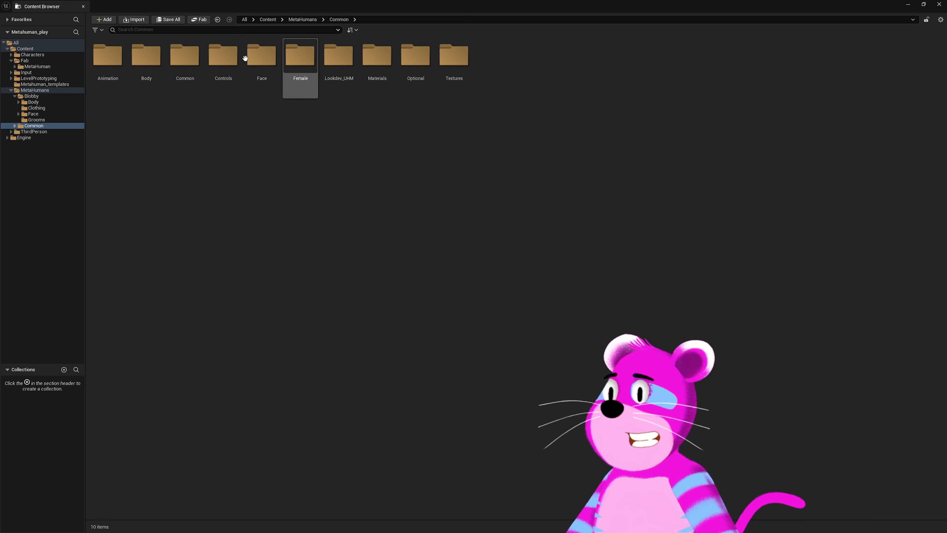
- Place the BP_Blobby blueprint from the MetaHumans/Blobby folder onto the level's floor and inspect it up close
left_click(310, 20)
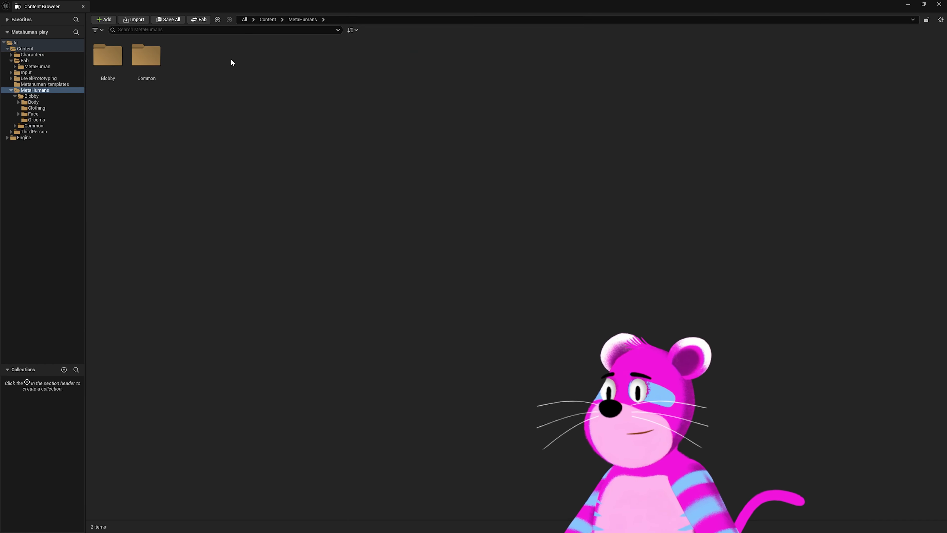
double_click(108, 56)
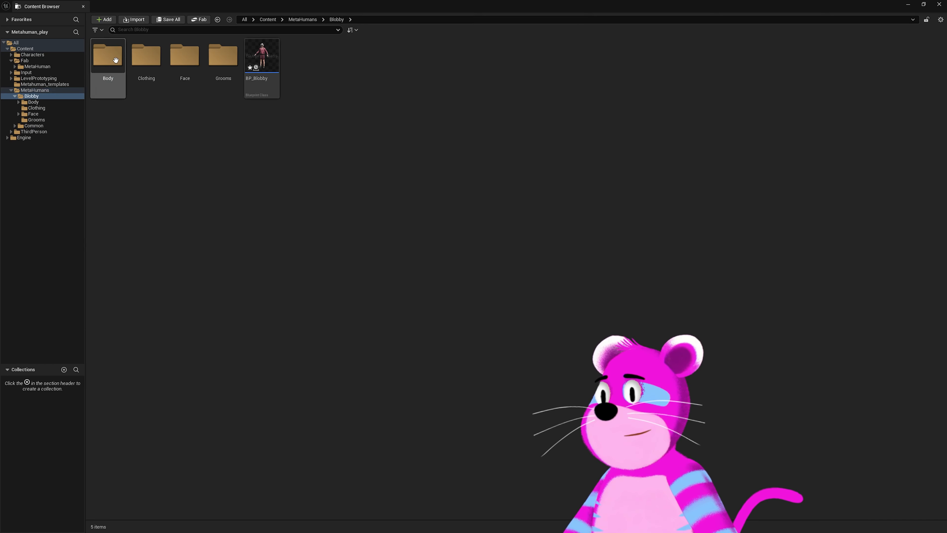
left_click(270, 58)
left_click(924, 4)
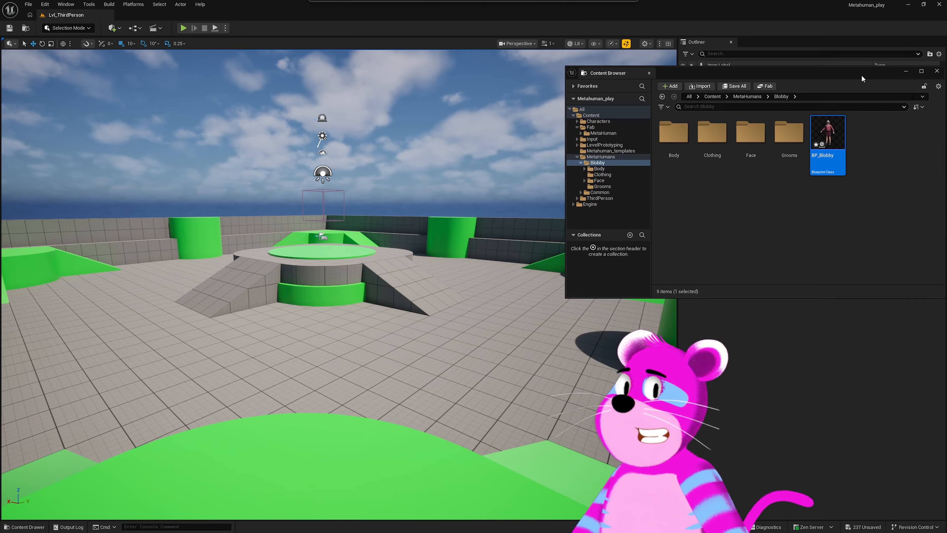
left_click_drag(862, 79, 722, 349)
left_click_drag(688, 407, 276, 334)
key("f")
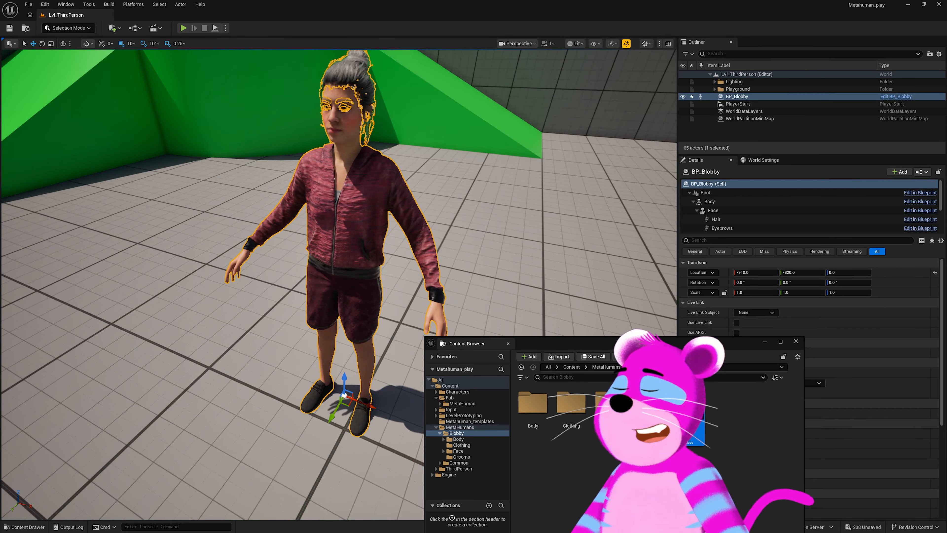
left_click(466, 227)
key("s")
right_click_drag(466, 227, 429, 224)
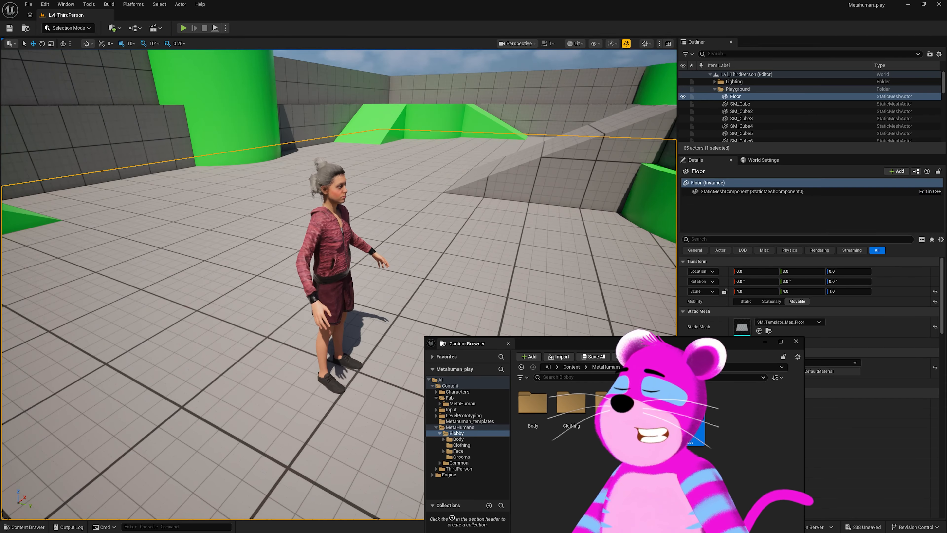
left_click_drag(350, 262, 239, 261, "alt")
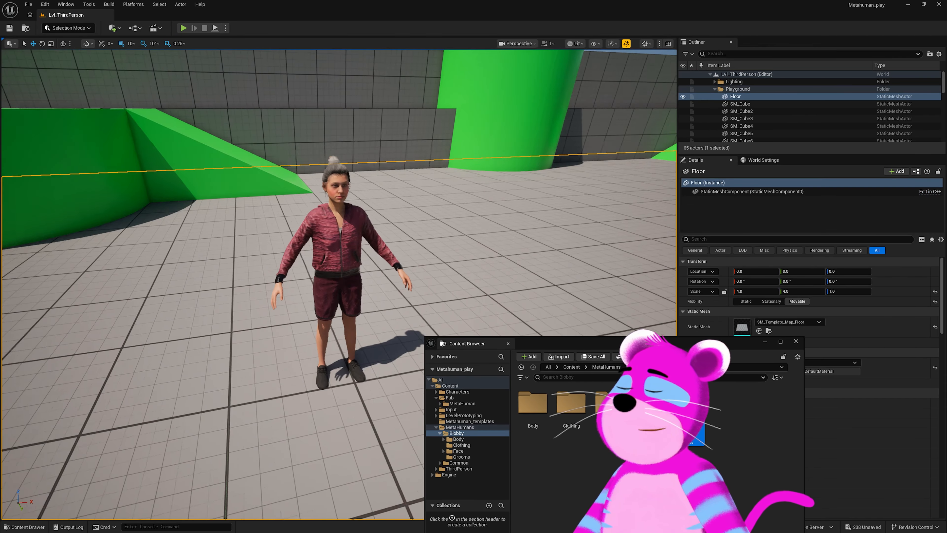
- Close the Content Browser, collapse the Playground folder and select the BP_Blobby actor in the level
left_click(797, 342)
left_click(714, 89)
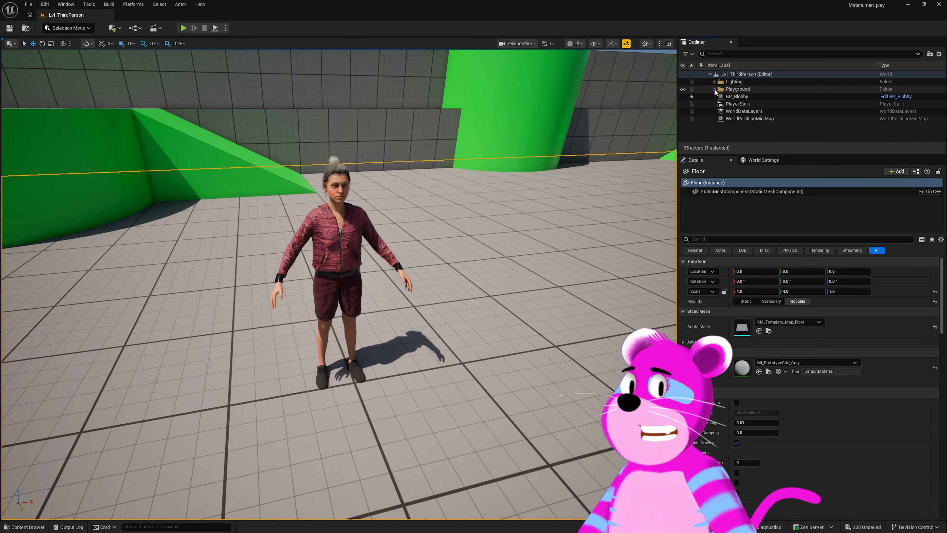
left_click(737, 97)
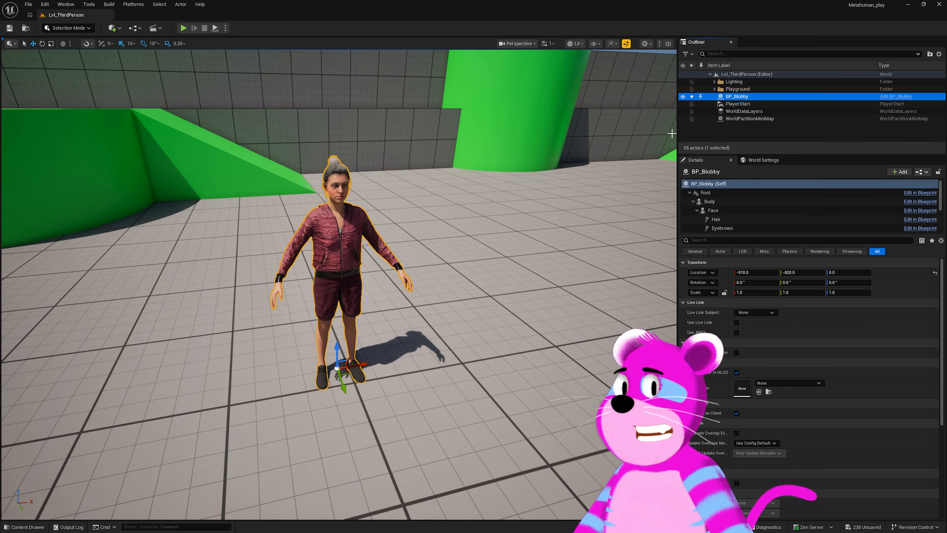
left_click_drag(300, 276, 406, 261, "alt")
middle_click_drag(381, 278, 379, 254)
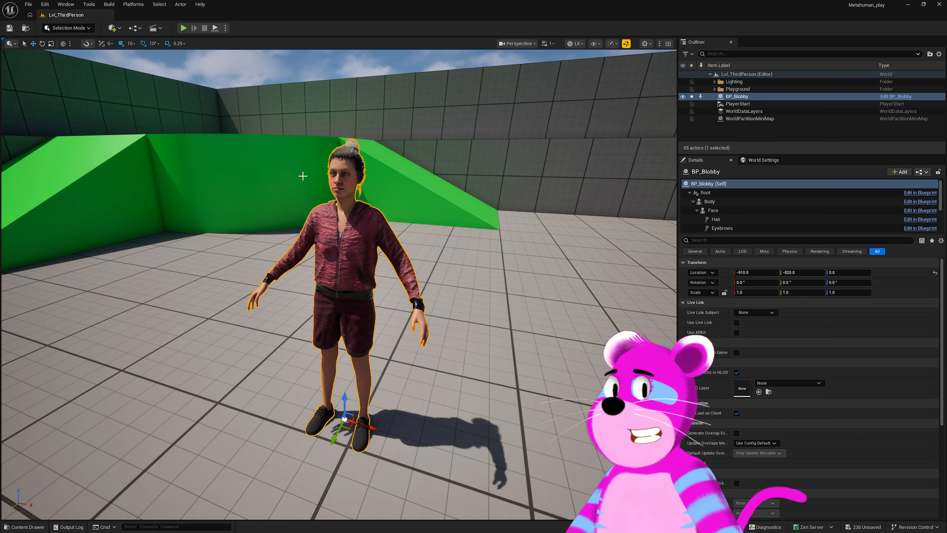
- Add a level sequence named pose_test in the Content folder and bring the BP_Blobby actor into it
left_click(157, 29)
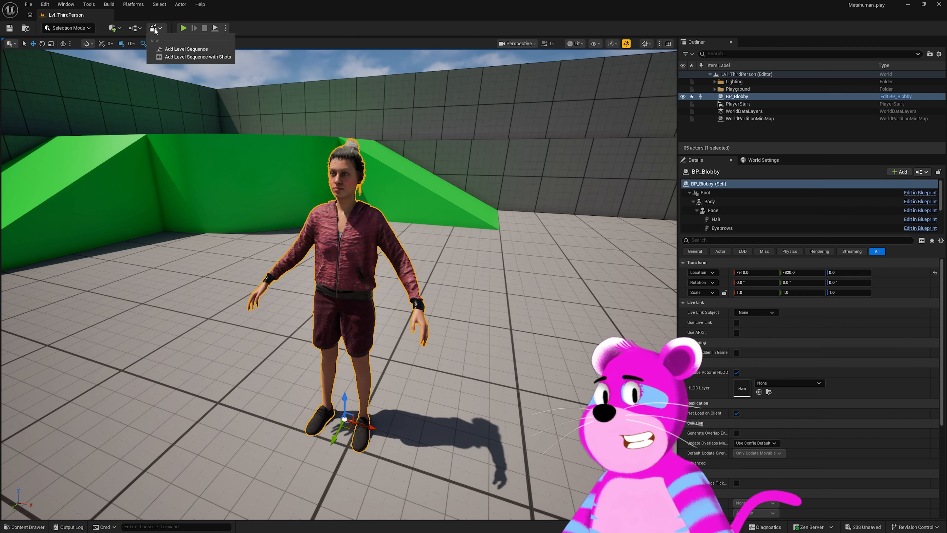
left_click(197, 50)
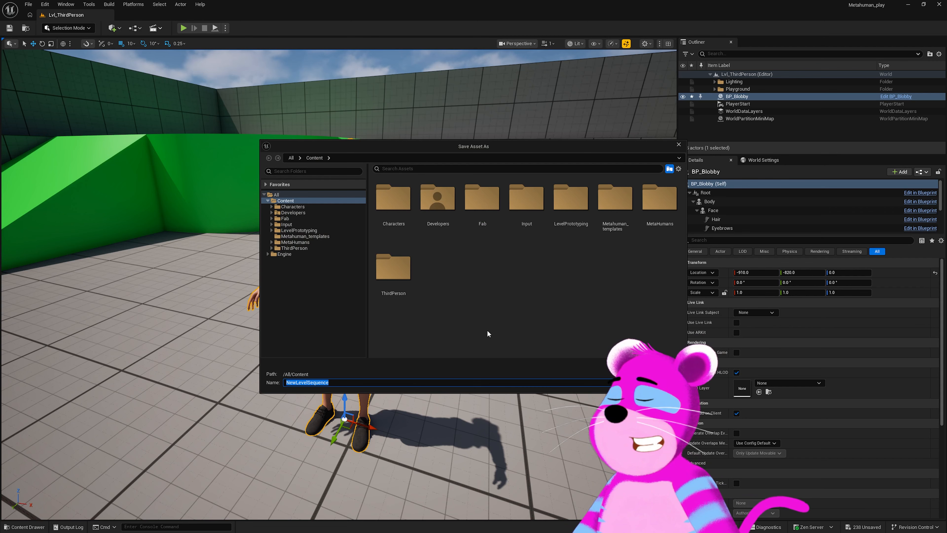
type("pose_test")
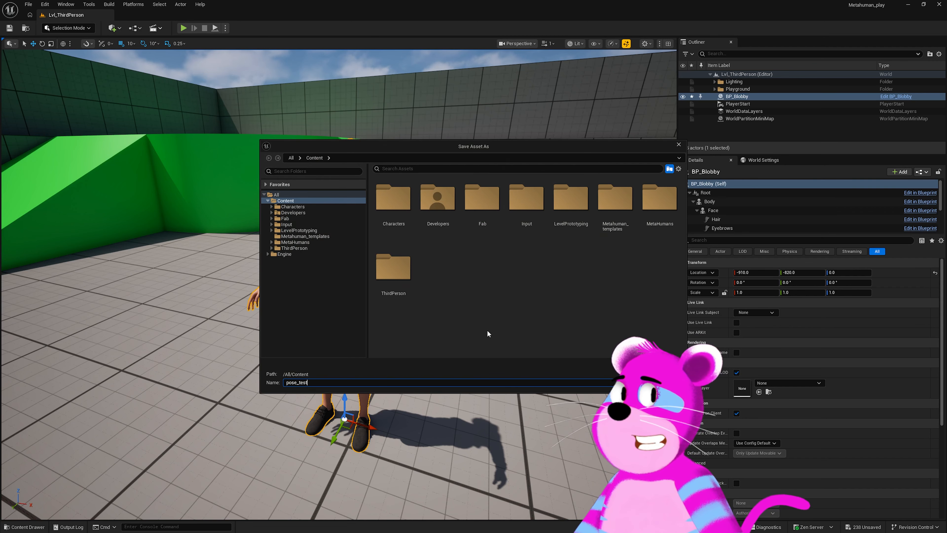
key("Return")
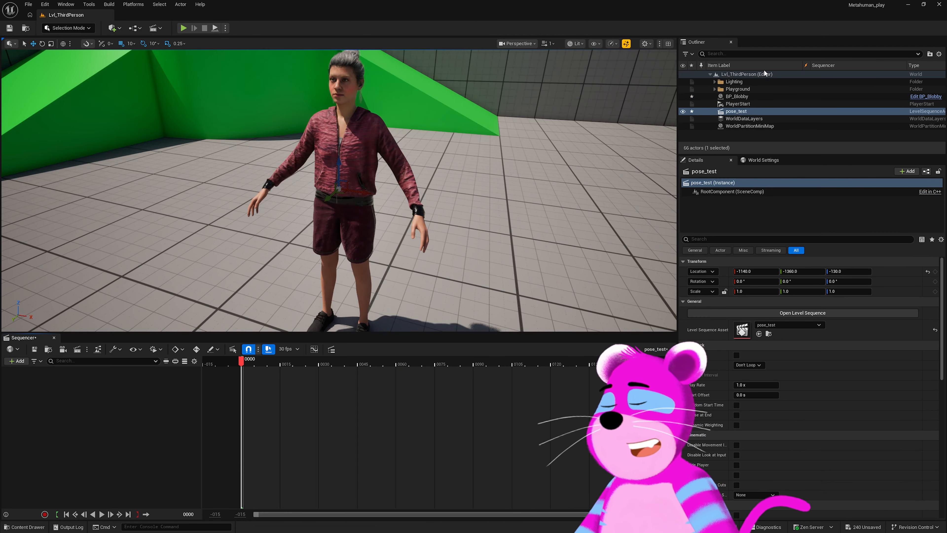
left_click(721, 97)
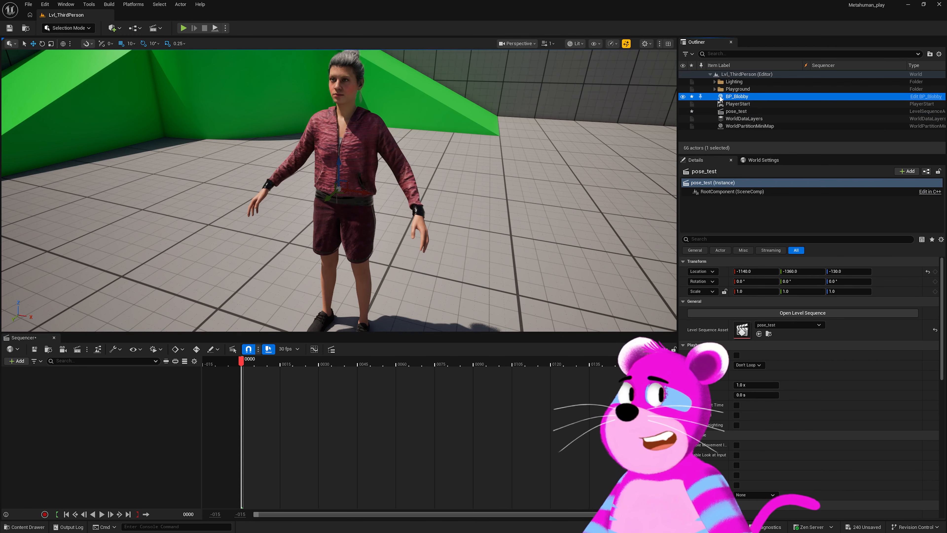
left_click_drag(721, 98, 67, 414)
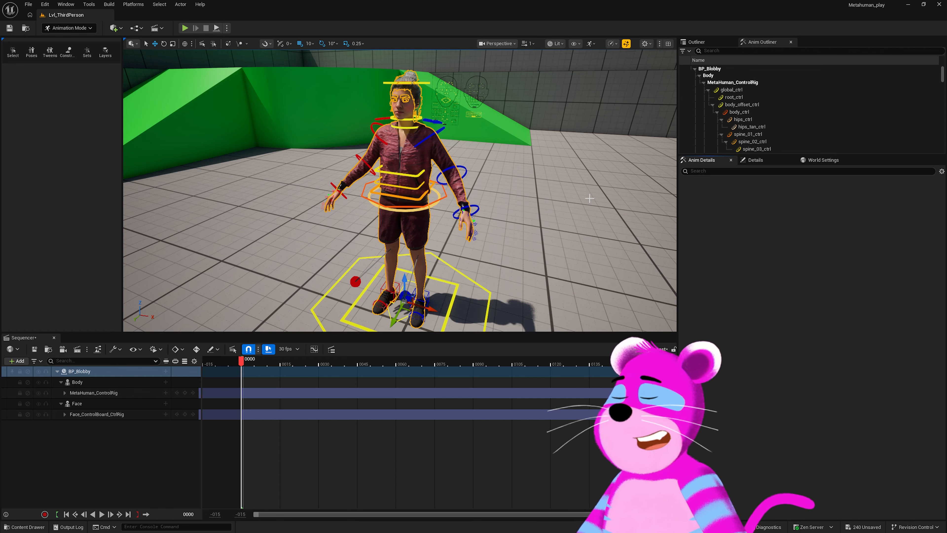
- Examine Blobby's body rig controls from several angles and check the MetaHuman_ControlRig and Face_ControlBoard_CtrlRig tracks
left_click(442, 194)
left_click_drag(443, 194, 399, 142, "alt")
scroll(400, 140, "up", 5)
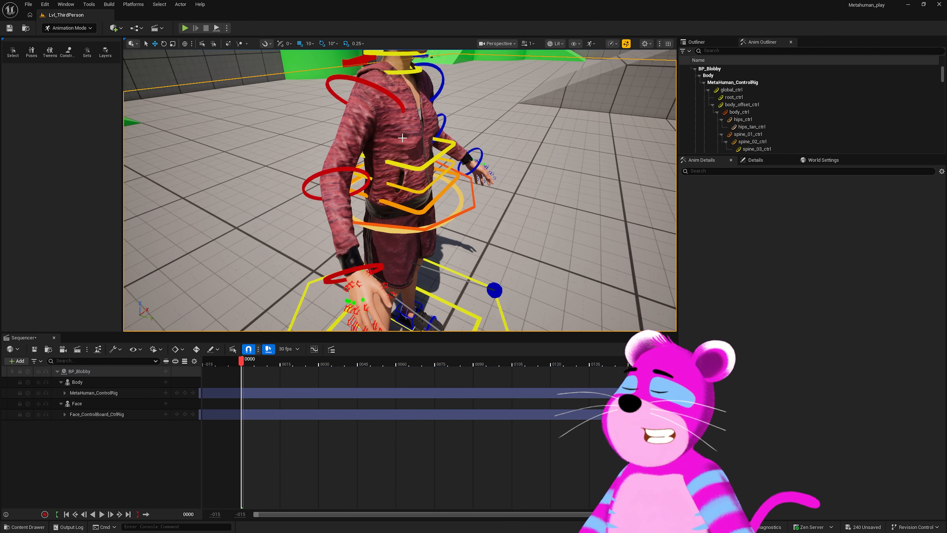
middle_click_drag(400, 140, 400, 235, "alt")
left_click_drag(400, 235, 212, 203, "alt")
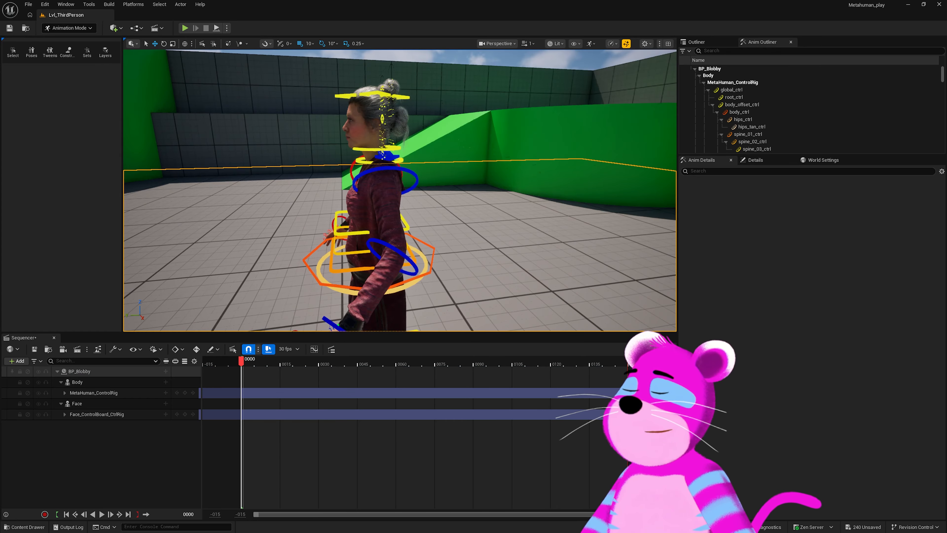
middle_click_drag(213, 203, 235, 115, "alt")
left_click_drag(236, 115, 358, 147, "alt")
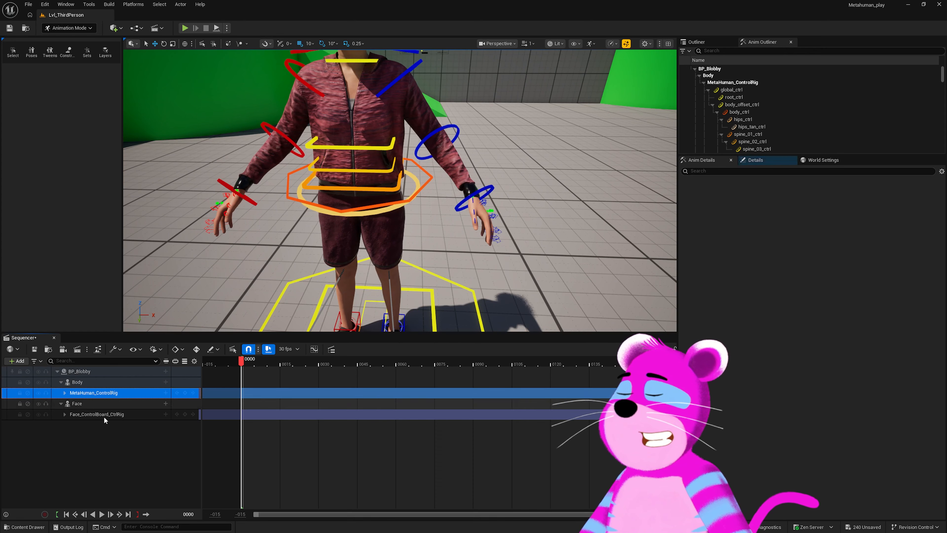
left_click(112, 414)
- Turn and tilt the character's head by rotating head_ctrl to about -14.36, 11.75, 25.19
middle_click_drag(376, 182, 371, 295, "alt")
left_click(349, 111)
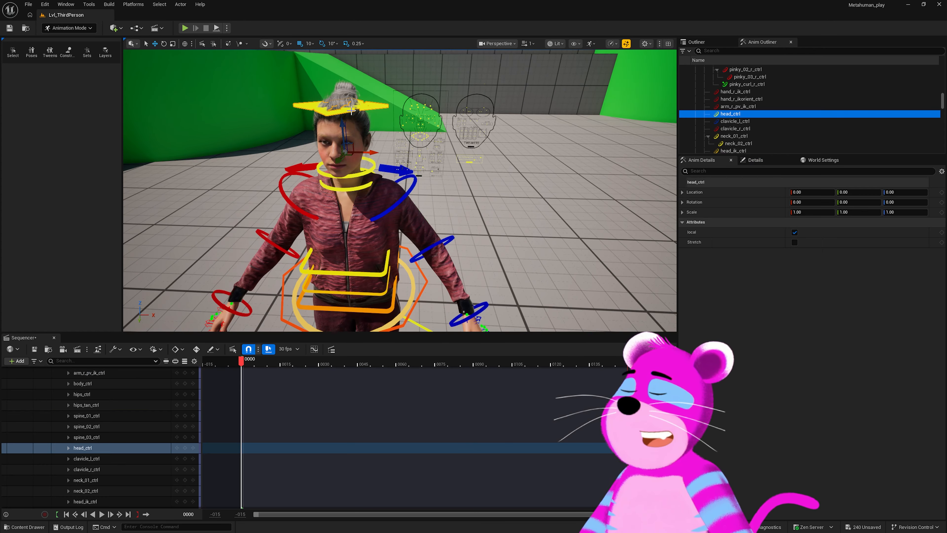
key("e")
left_click_drag(375, 160, 298, 54)
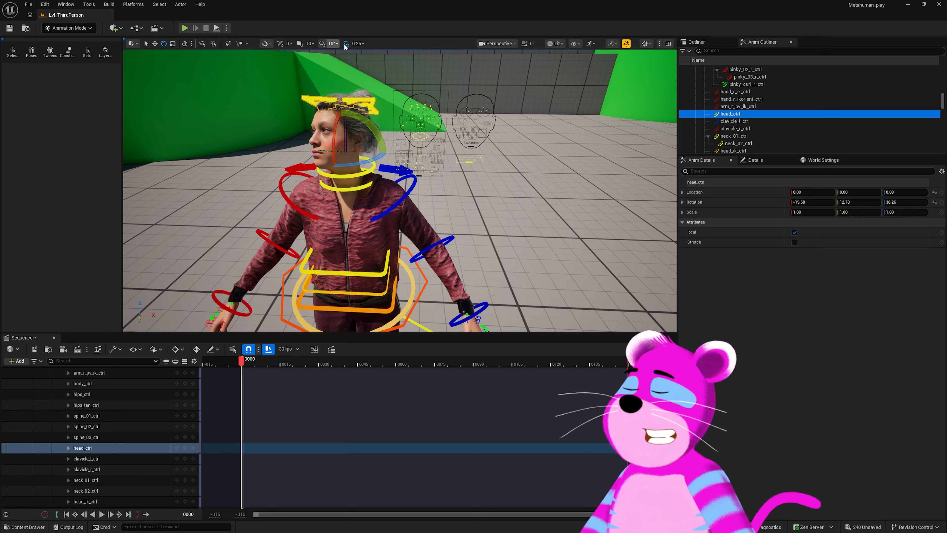
mouse_move(333, 124)
left_mouse_down()
mouse_move(333, 176)
mouse_move(335, 131)
left_mouse_up()
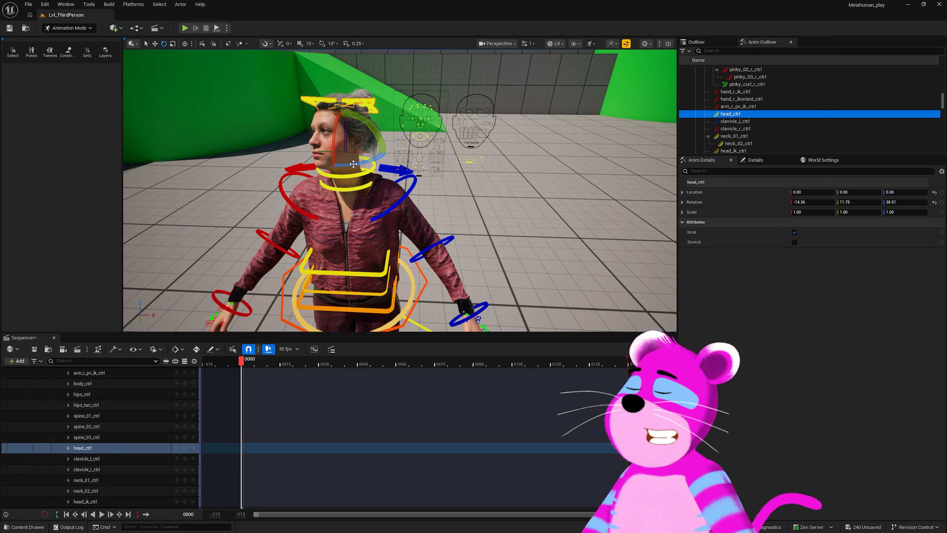
left_click_drag(353, 164, 403, 147)
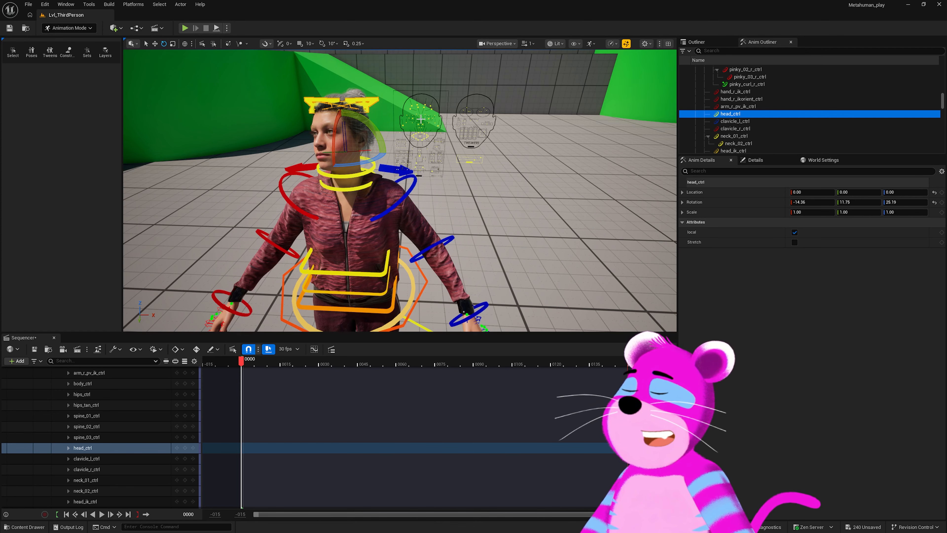
- Shift the gaze sideways by moving CTRL_C_eye on the facial control board to a horizontal value of about 1.00
left_click(420, 119)
key("f")
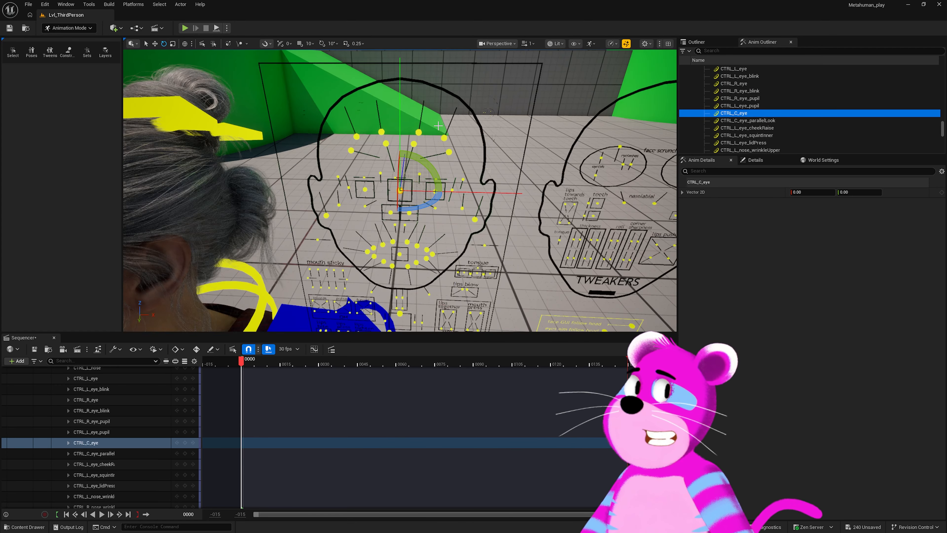
scroll(414, 175, "down", 10)
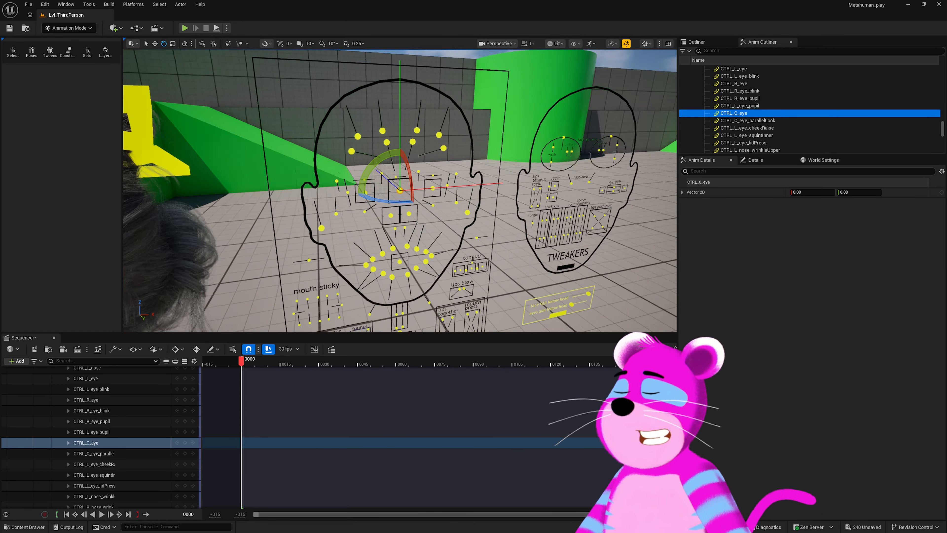
key("w")
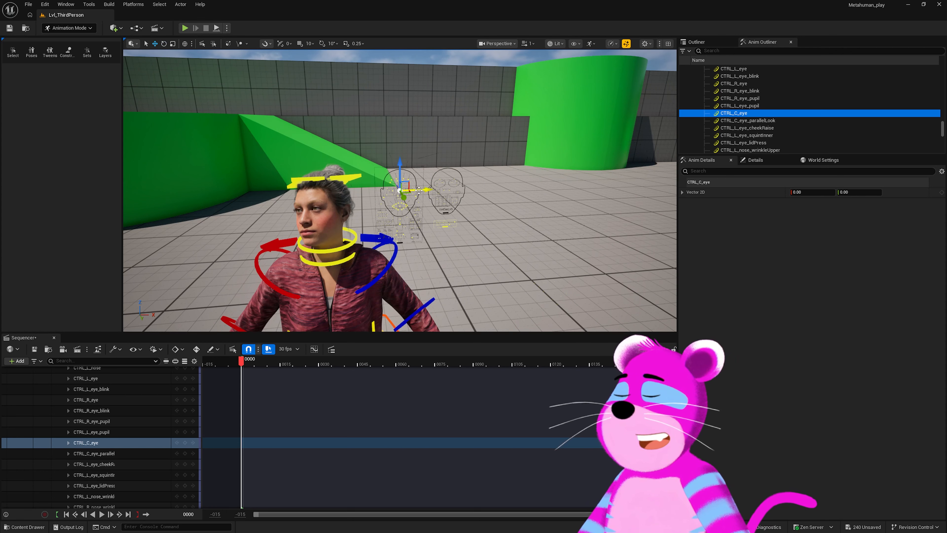
left_click_drag(422, 191, 420, 190)
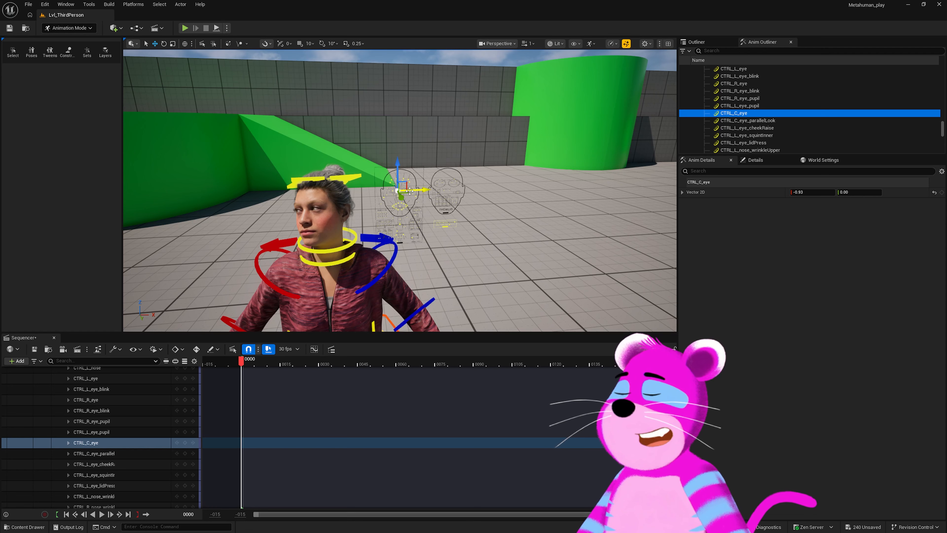
left_click_drag(410, 190, 415, 189)
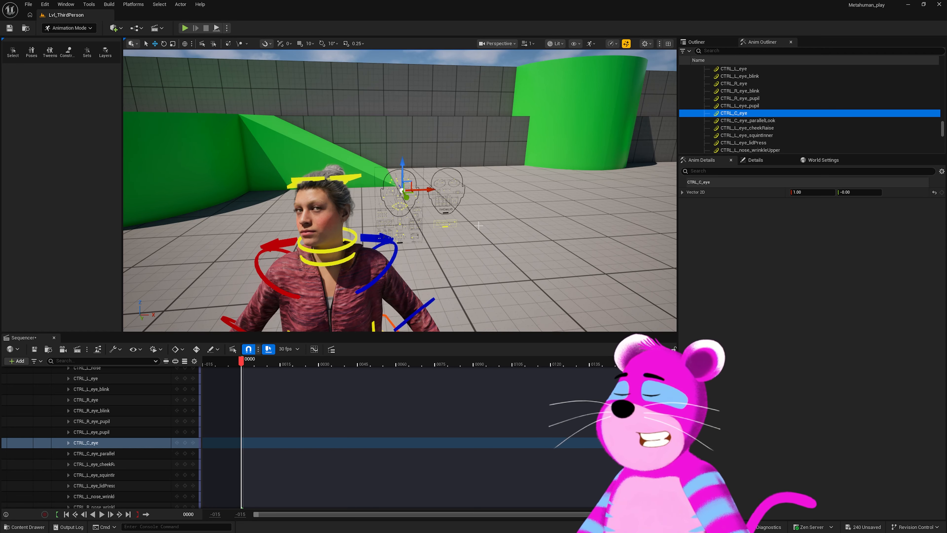
- Open Viewport 2 as a floating window beside the main level view
left_click_drag(419, 234, 437, 222, "alt")
middle_click_drag(419, 233, 419, 166, "alt")
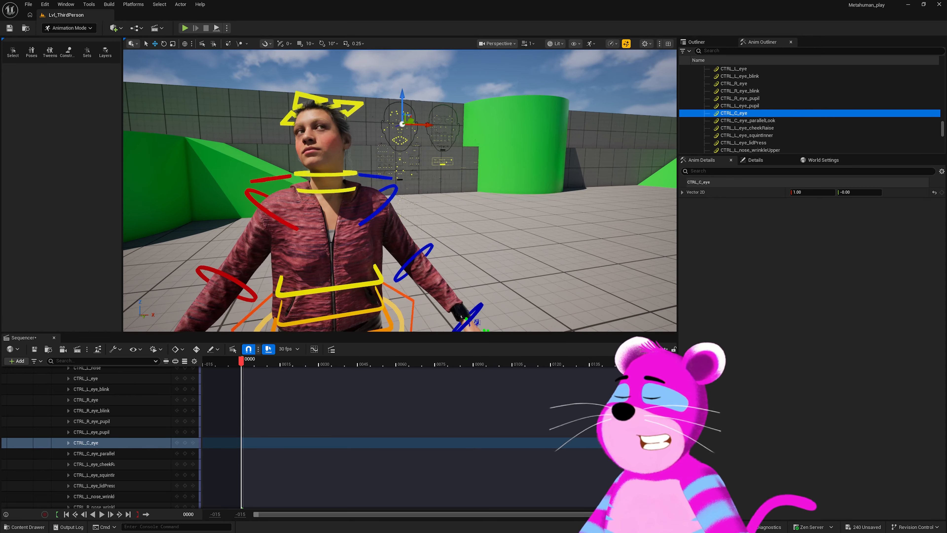
left_click_drag(419, 233, 434, 276, "alt")
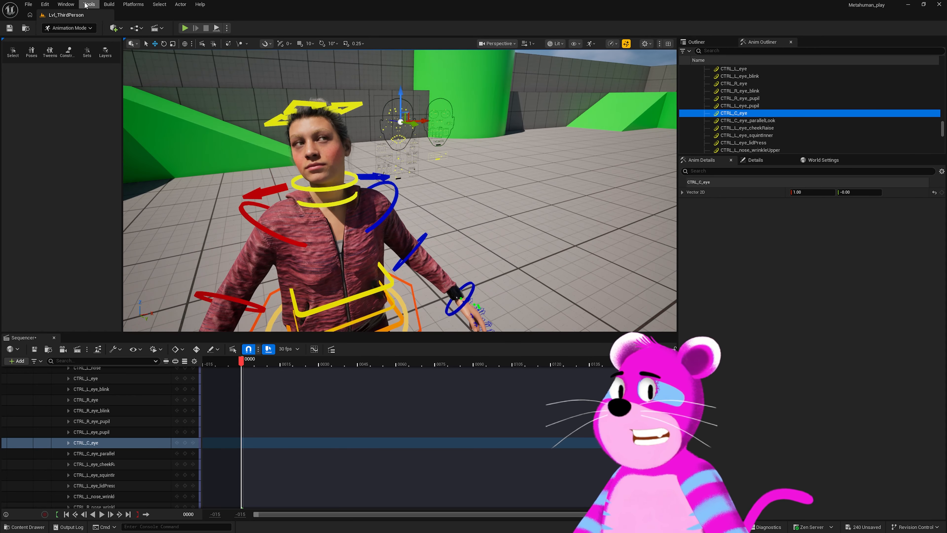
left_click(66, 5)
mouse_move(101, 88)
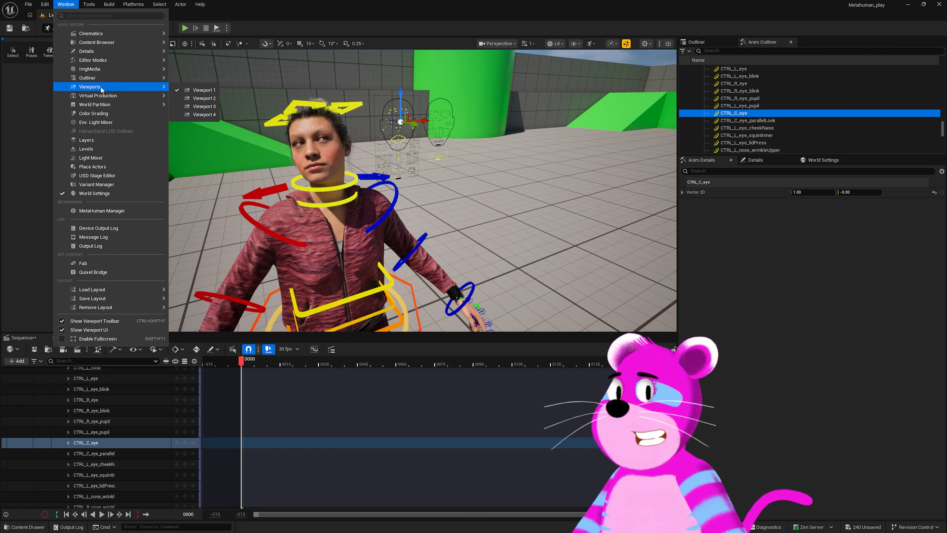
left_click(204, 104)
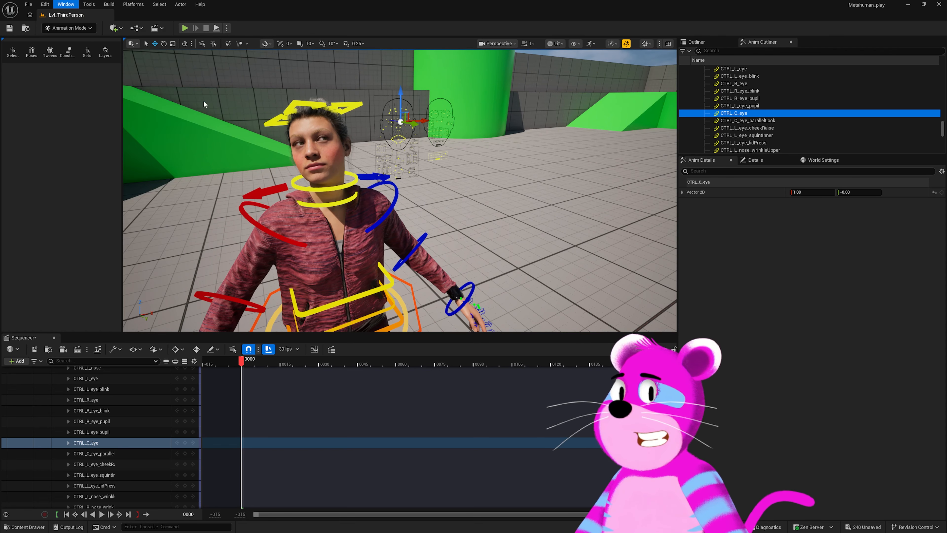
left_click_drag(627, 337, 599, 146)
- Bring the character's head and the facial control board into view in Viewport 2
scroll(648, 244, "up", 3)
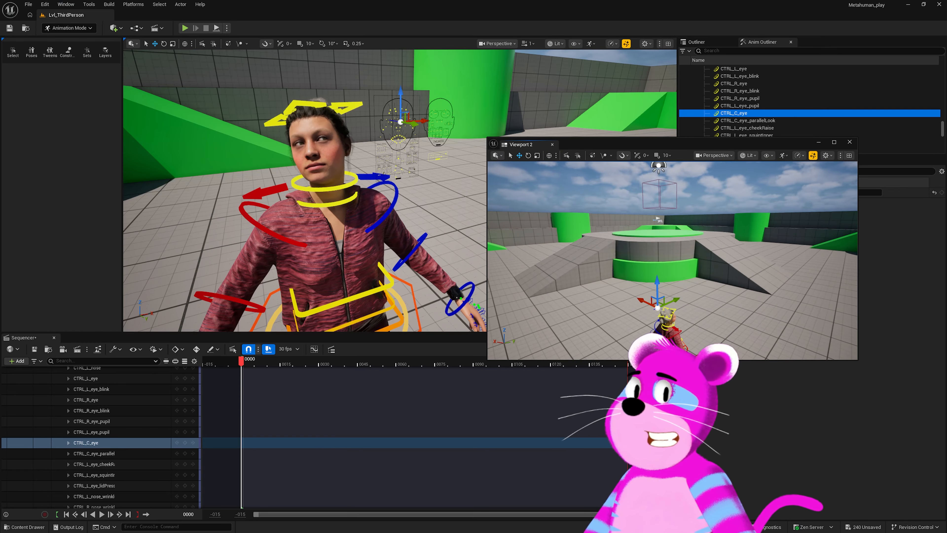
left_click_drag(647, 244, 721, 316, "alt")
scroll(721, 316, "up", 4)
scroll(721, 316, "down", 4)
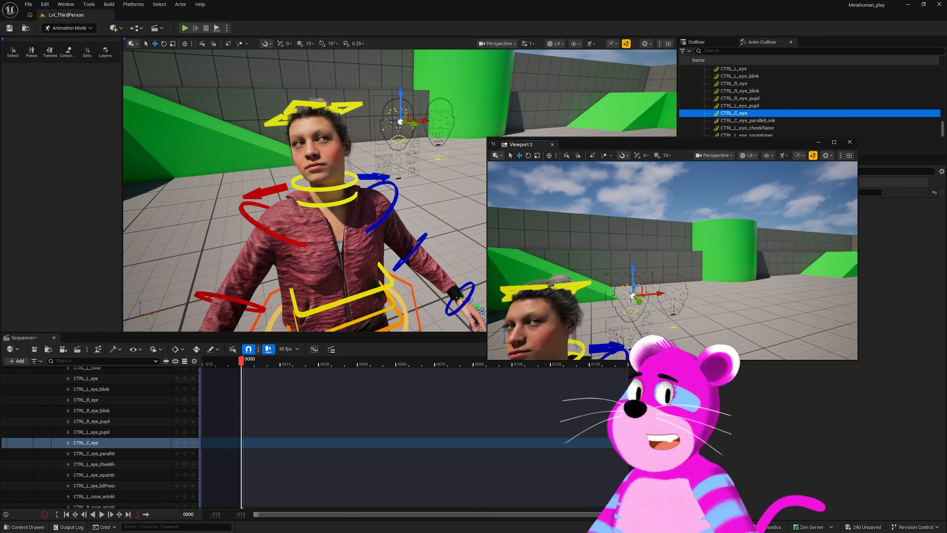
middle_click_drag(722, 316, 679, 228, "alt")
scroll(680, 228, "down", 2)
left_click_drag(722, 298, 684, 286, "alt")
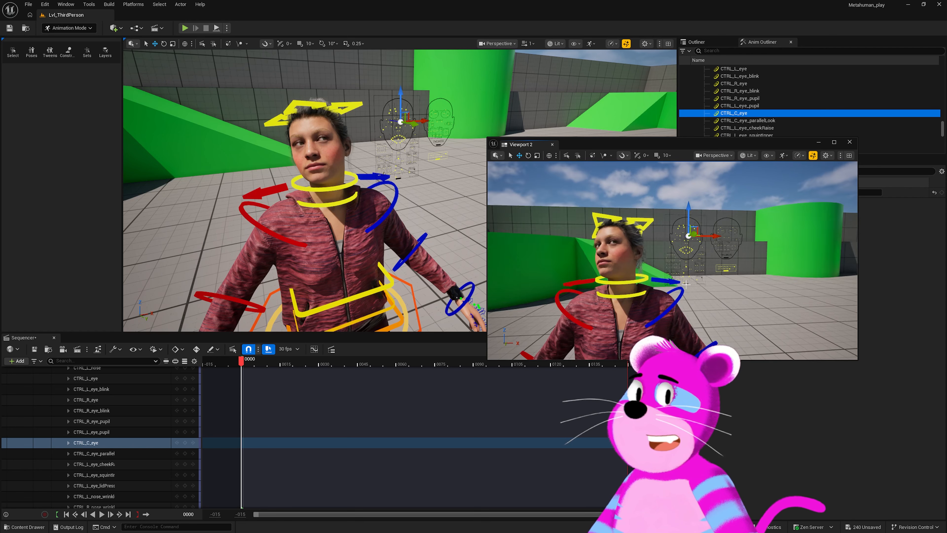
scroll(685, 286, "down", 3)
scroll(701, 280, "up", 1)
scroll(701, 280, "up", 3)
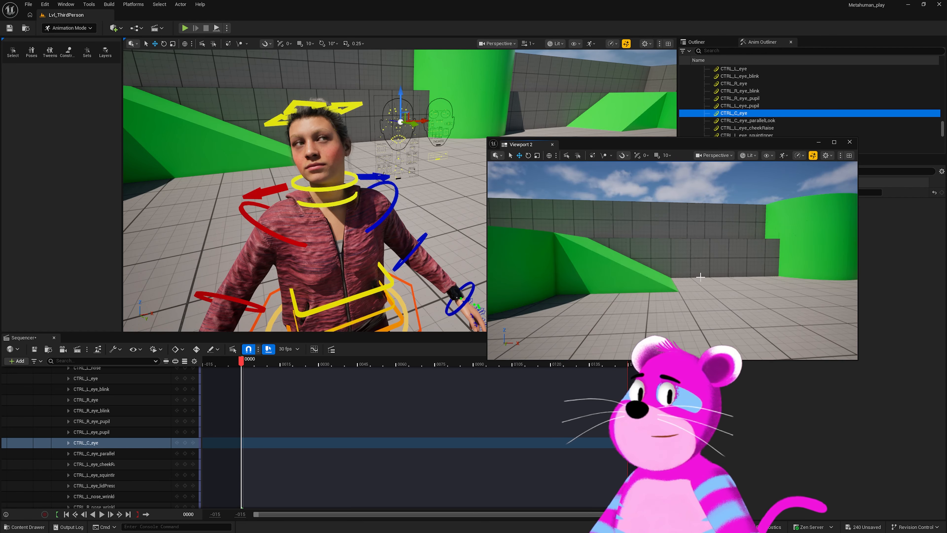
scroll(701, 267, "down", 3)
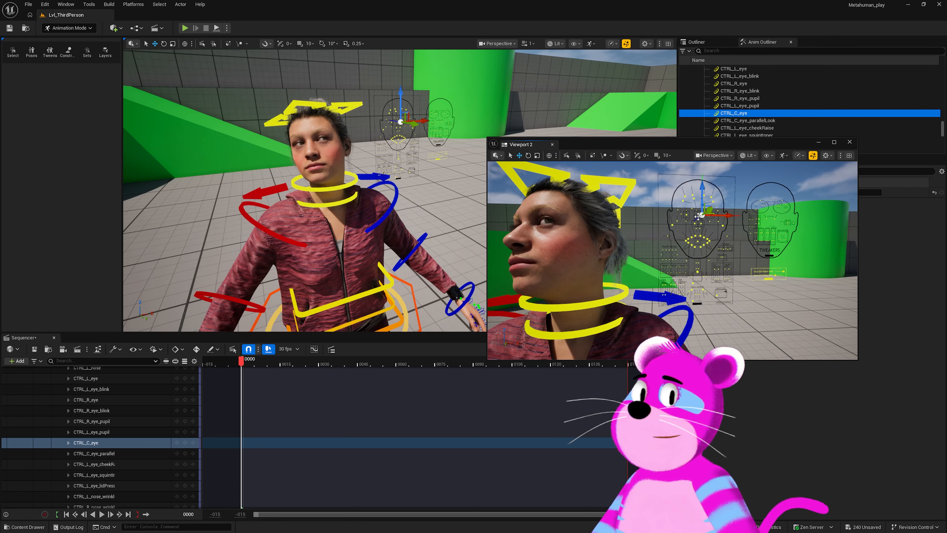
- Focus Viewport 2 on CTRL_R_eye, fit the whole facial control board in view, and move the window farther from the character
left_click(686, 214)
key("f")
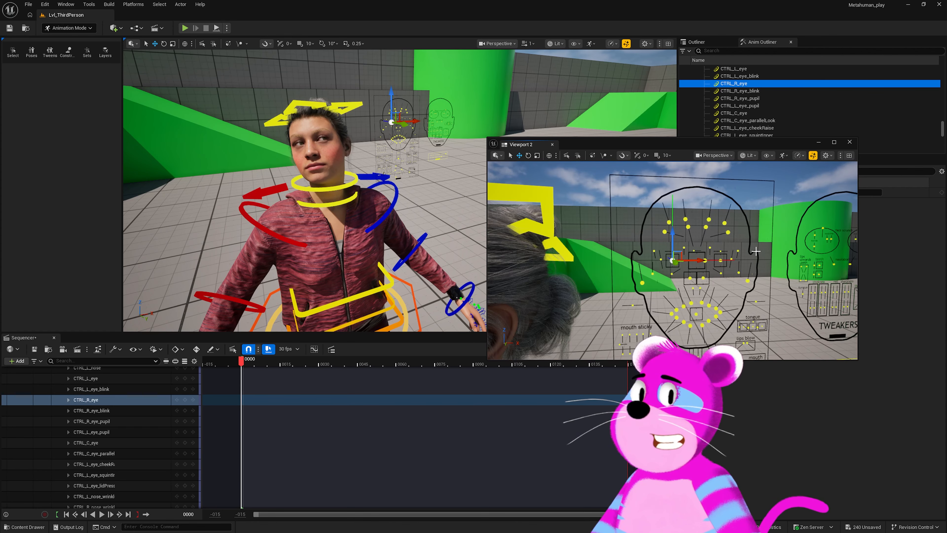
left_click_drag(756, 251, 761, 249, "alt")
scroll(761, 250, "down", 1)
mouse_move(761, 249)
middle_mouse_down()
mouse_move(805, 254)
mouse_move(760, 262)
middle_mouse_up()
mouse_move(761, 261)
right_mouse_down("alt")
mouse_move(802, 257)
mouse_move(777, 260)
right_mouse_up("alt")
left_click_drag(709, 144, 753, 175)
- Frame the character's face in the main viewport and turn the gaze back toward the centre with CTRL_C_eye
left_click(463, 216)
mouse_move(463, 217)
left_mouse_down("alt")
mouse_move(451, 209)
mouse_move(466, 228)
mouse_move(456, 220)
mouse_move(429, 231)
mouse_move(451, 224)
left_mouse_up("alt")
right_click_drag(451, 224, 470, 220, "alt")
left_click_drag(443, 176, 478, 183, "alt")
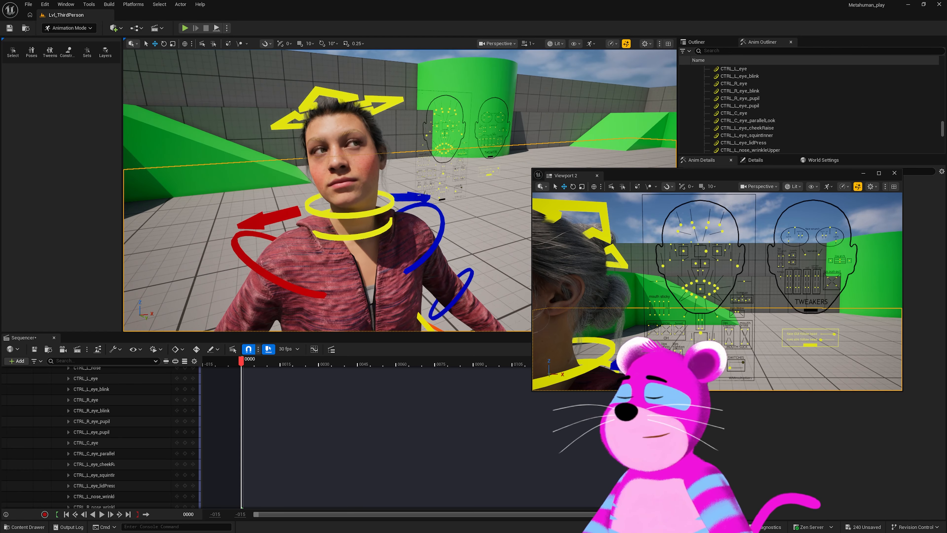
left_click(707, 248)
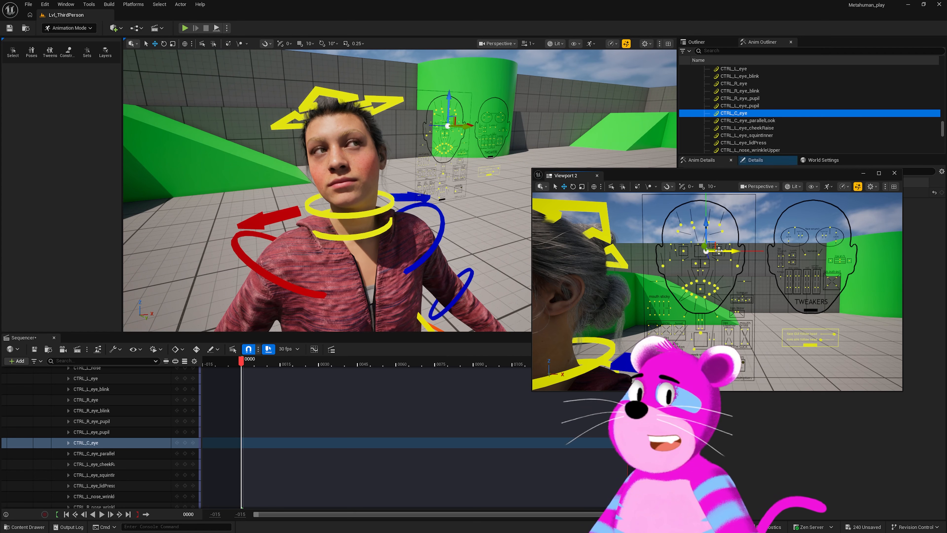
left_click_drag(721, 251, 702, 230)
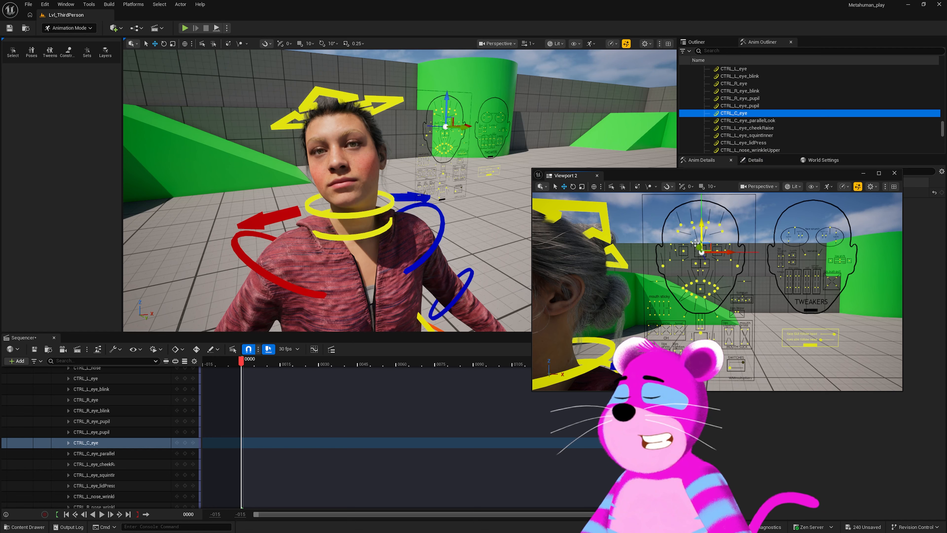
- Try the upper mouth controls on the facial control board and open the mouth by lowering CTRL_C_jaw
left_click(700, 288)
left_click_drag(701, 277, 692, 245)
left_click(692, 278)
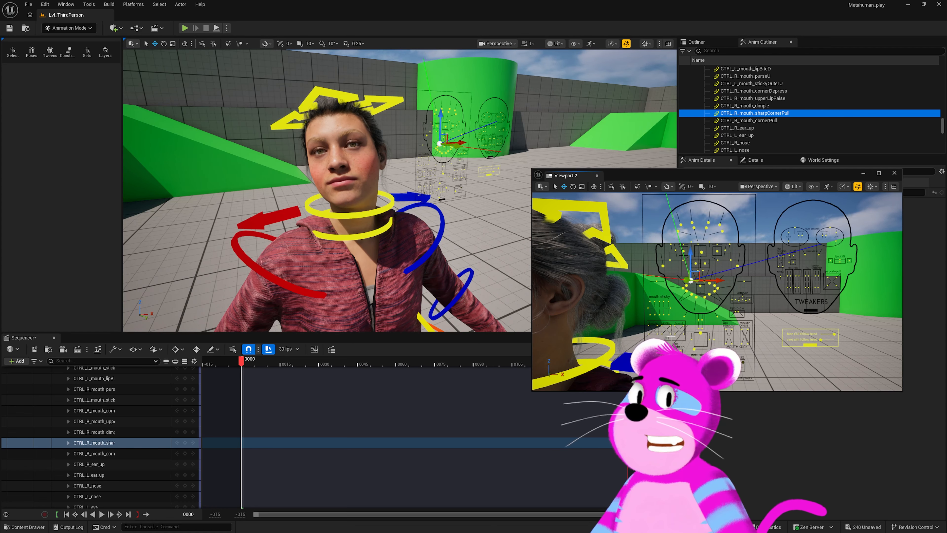
left_click(667, 329)
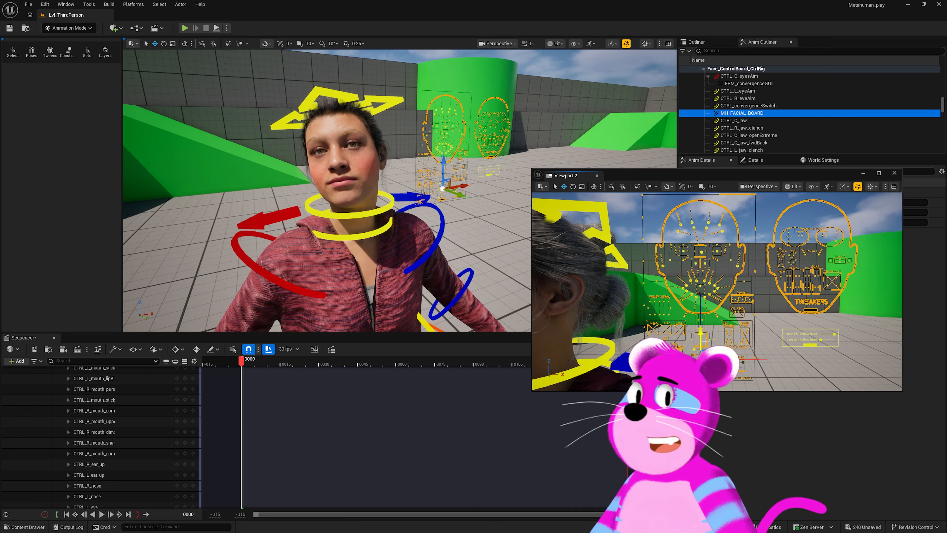
left_click(701, 330)
left_click_drag(702, 335, 701, 340)
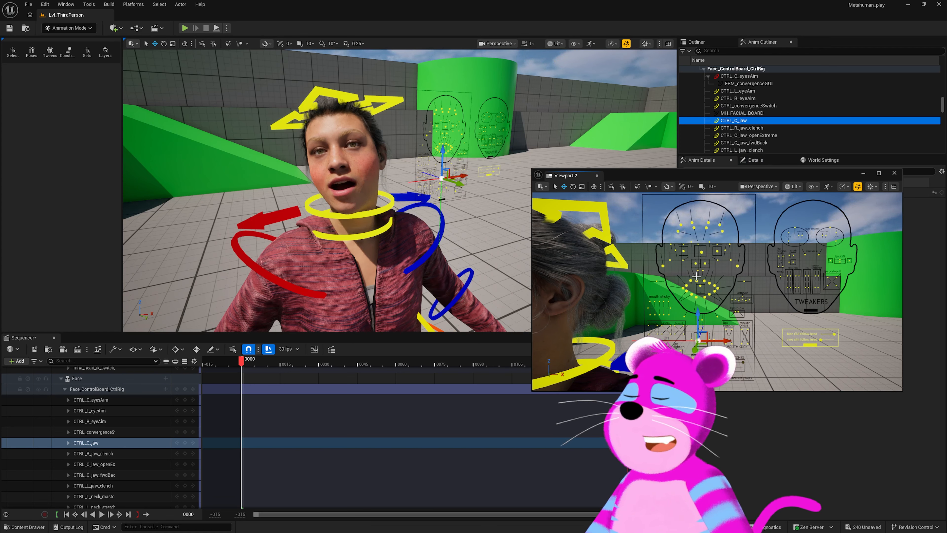
- Select head_ctrl and collapse the MetaHuman_ControlRig and Face tracks in Sequencer
left_click(625, 255)
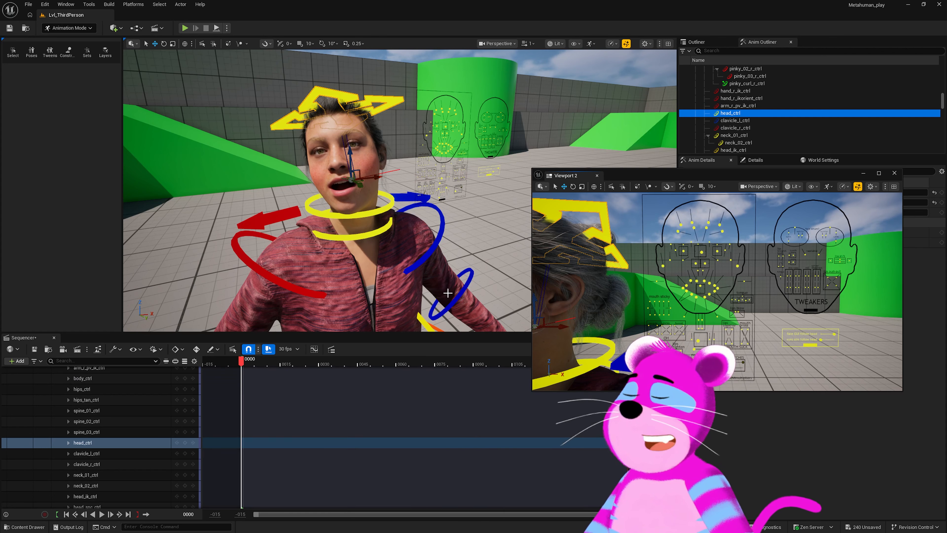
scroll(268, 412, "up", 10)
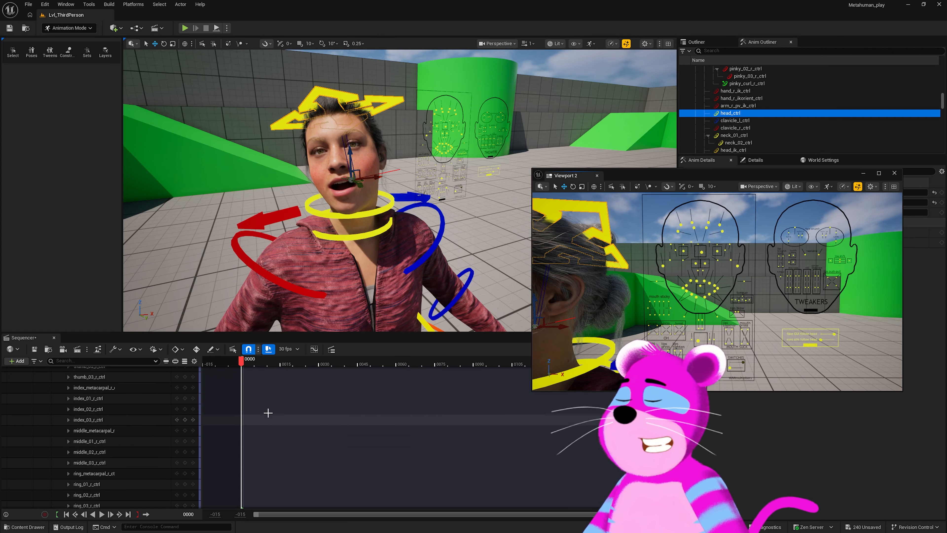
scroll(267, 413, "up", 15)
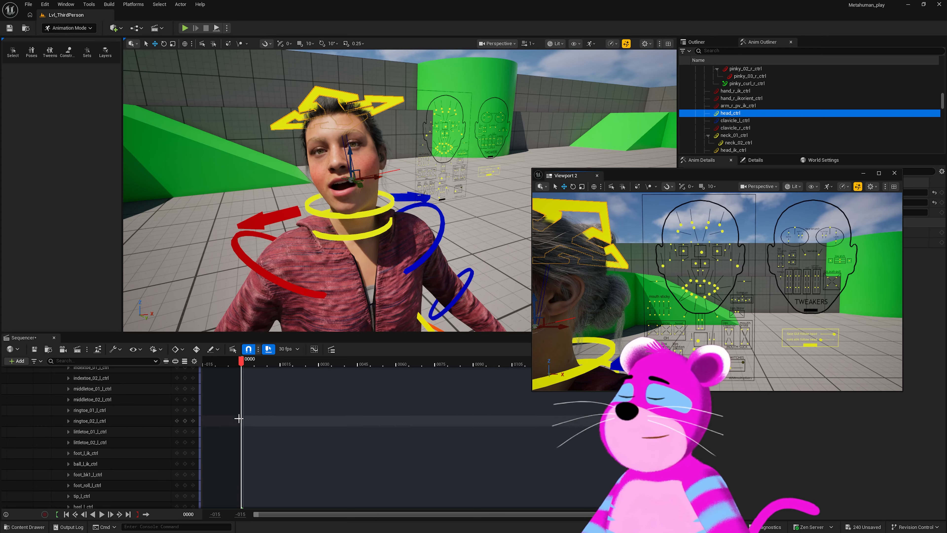
scroll(239, 416, "up", 10)
left_click(64, 393)
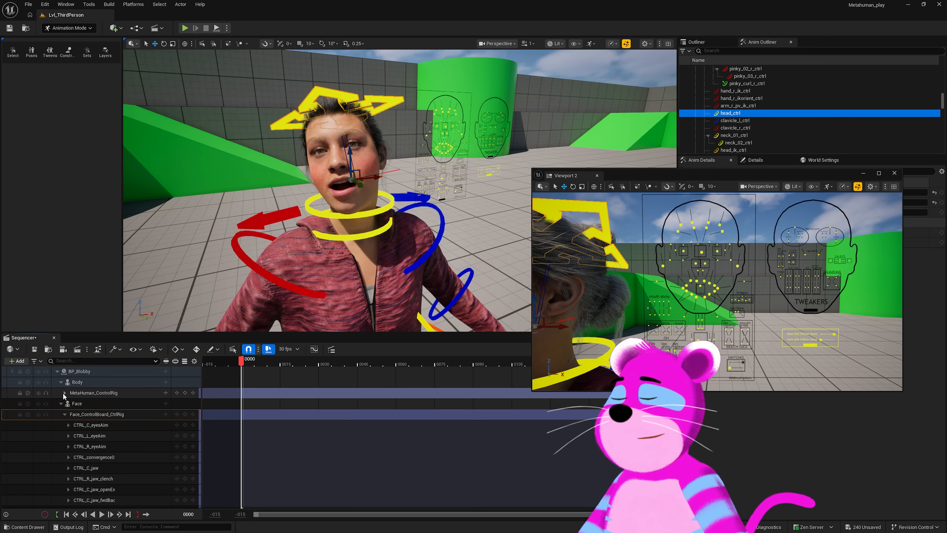
left_click(59, 405)
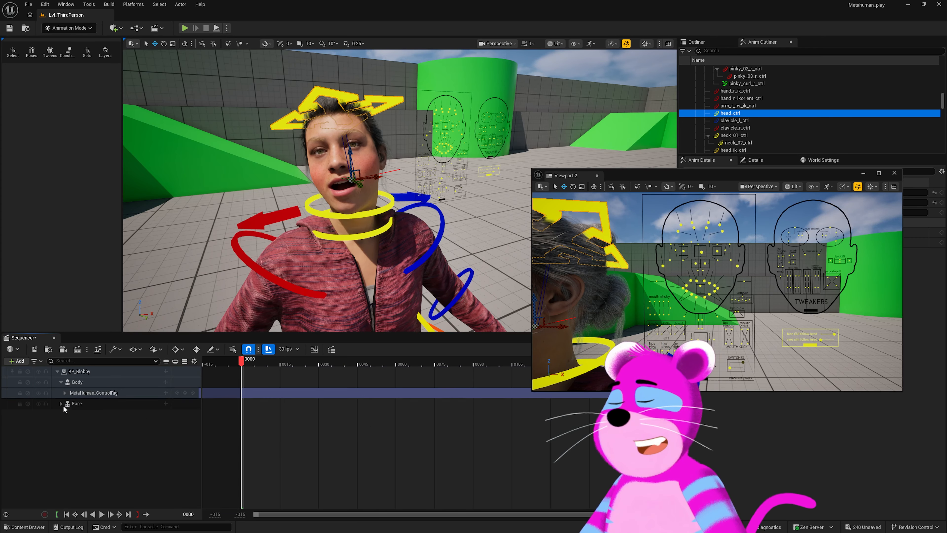
left_click(61, 382)
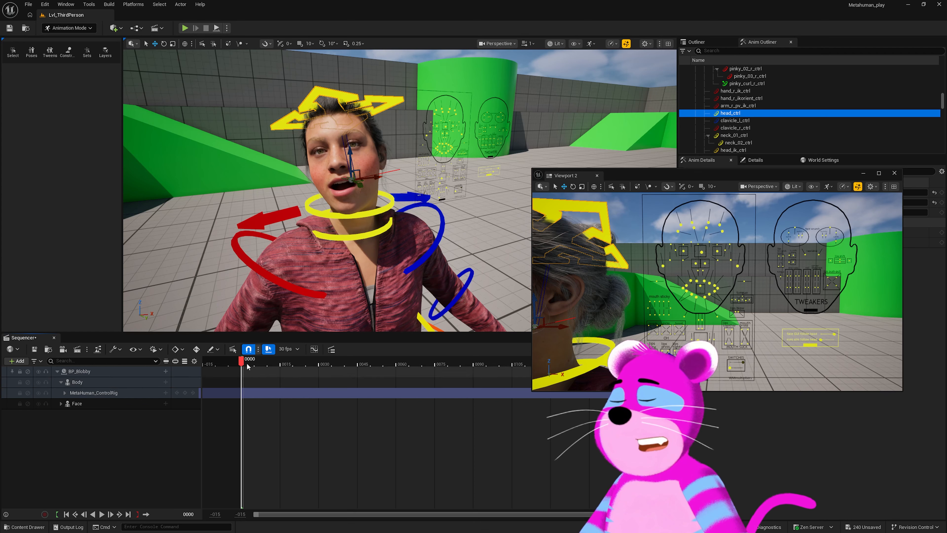
- Play the sequence briefly, undo the last control move, and shift the character's gaze slightly with CTRL_C_eye
key("space")
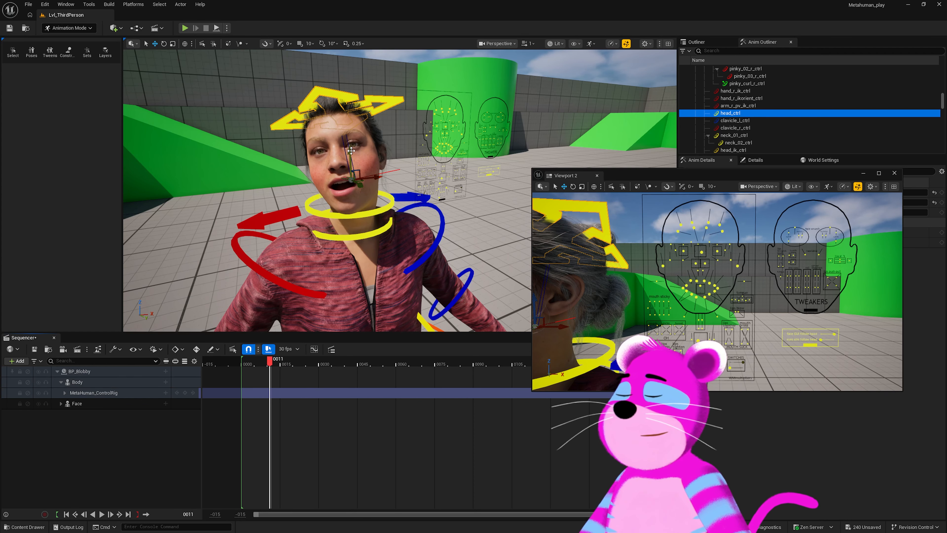
key("ctrl+z")
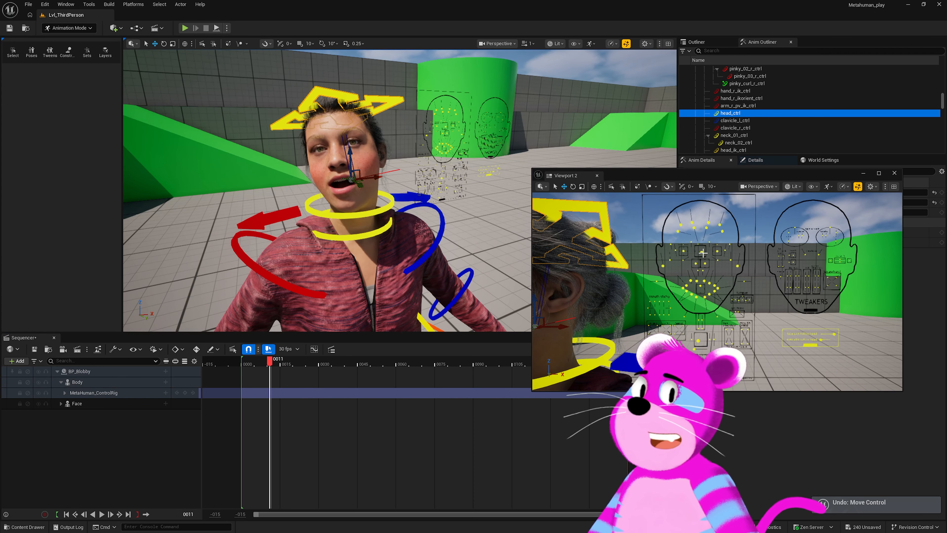
left_click(703, 253)
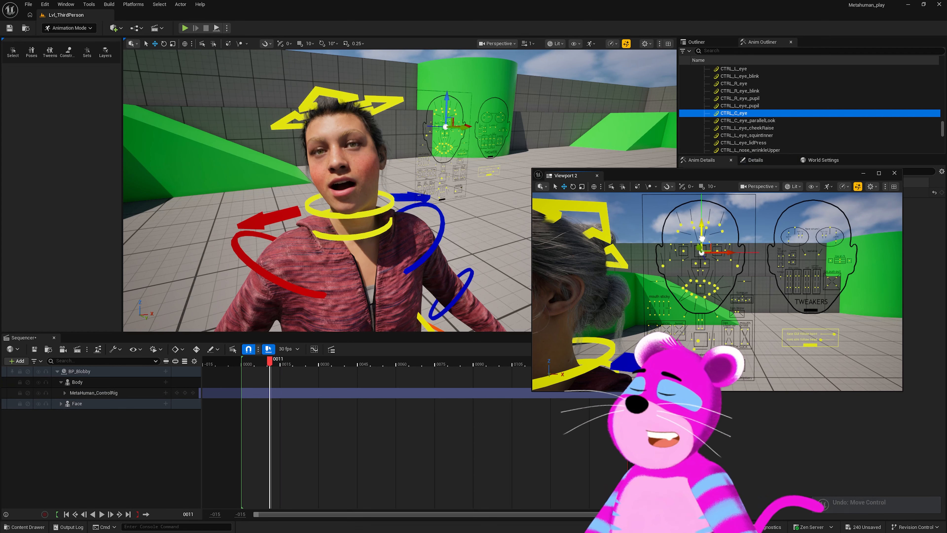
left_click_drag(703, 239, 711, 251)
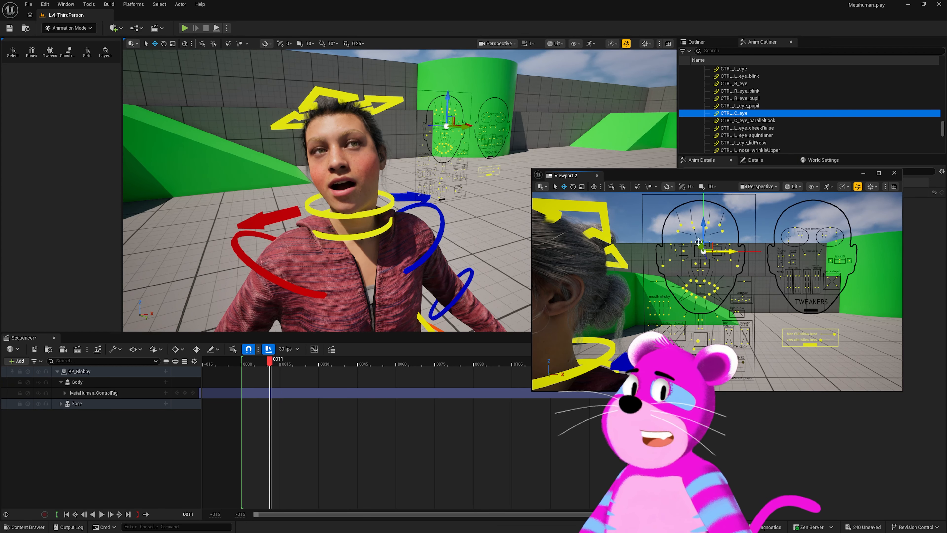
left_click_drag(410, 319, 386, 325, "alt")
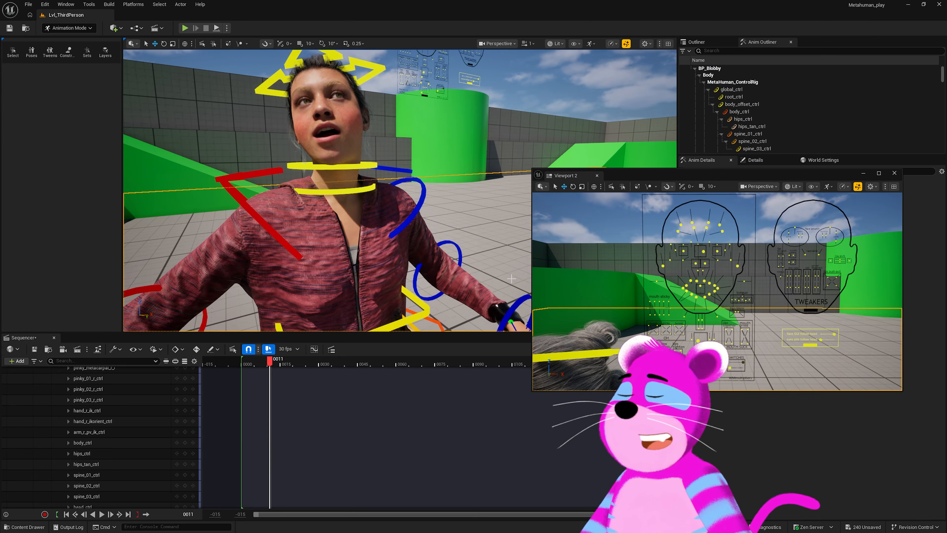
- Close Viewport 2, create a folder named retarget_meta in the Content folder, and open it
left_click(895, 173)
left_click(25, 527)
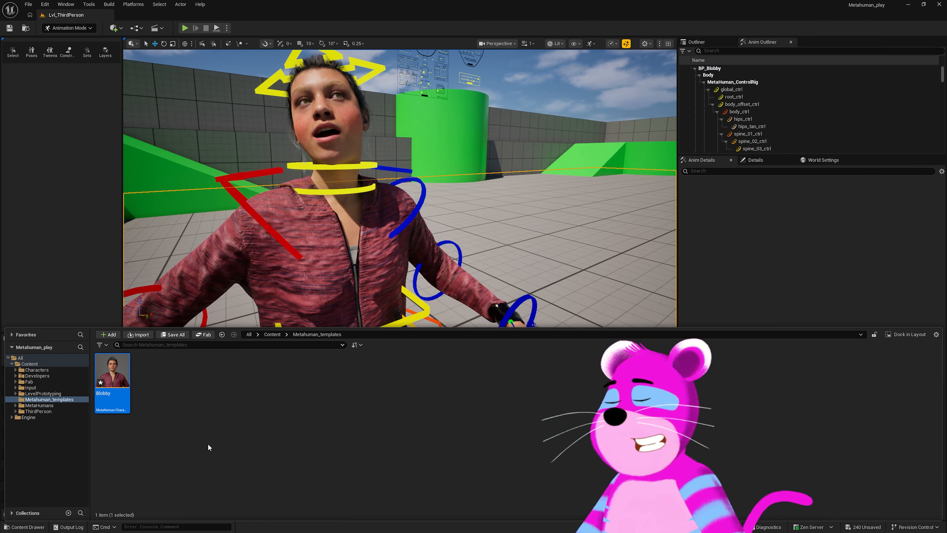
left_click(272, 334)
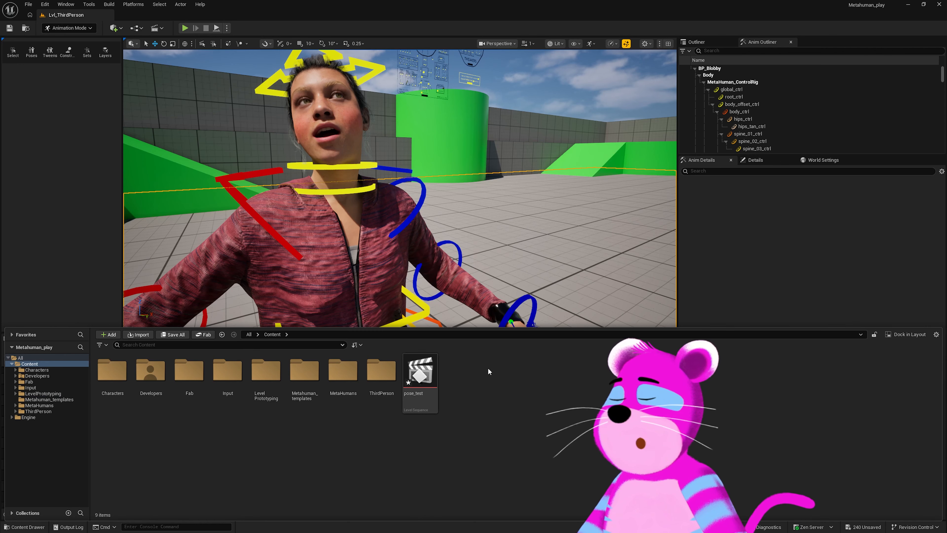
right_click(470, 377)
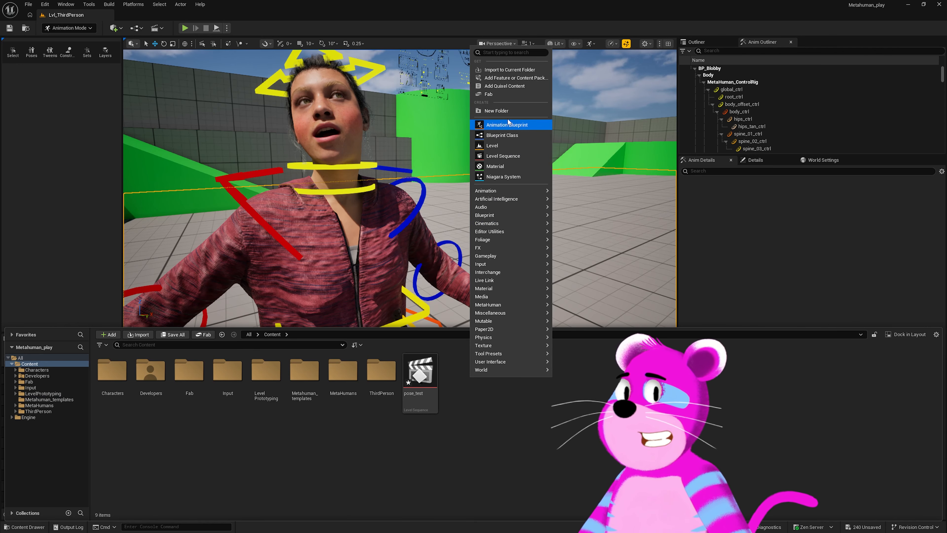
left_click(498, 110)
type("re")
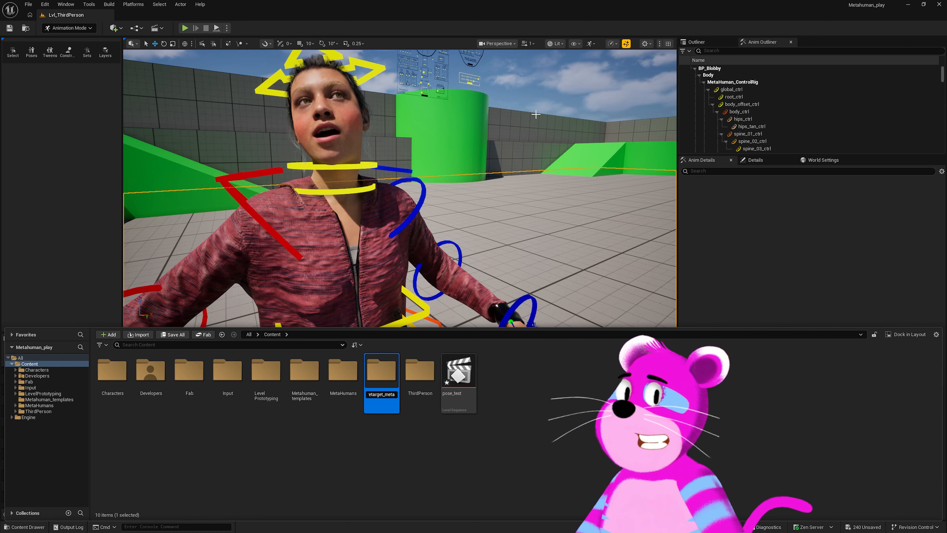
key("Return")
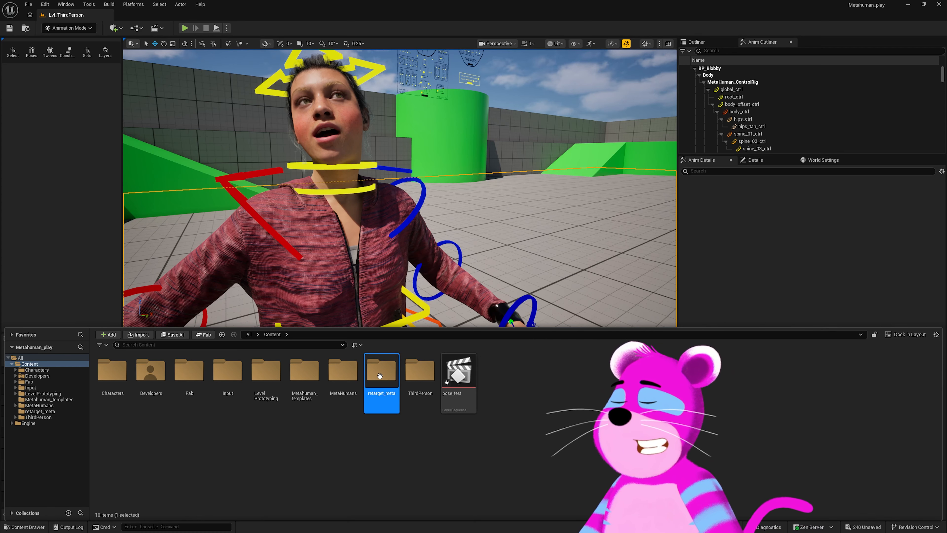
double_click(380, 380)
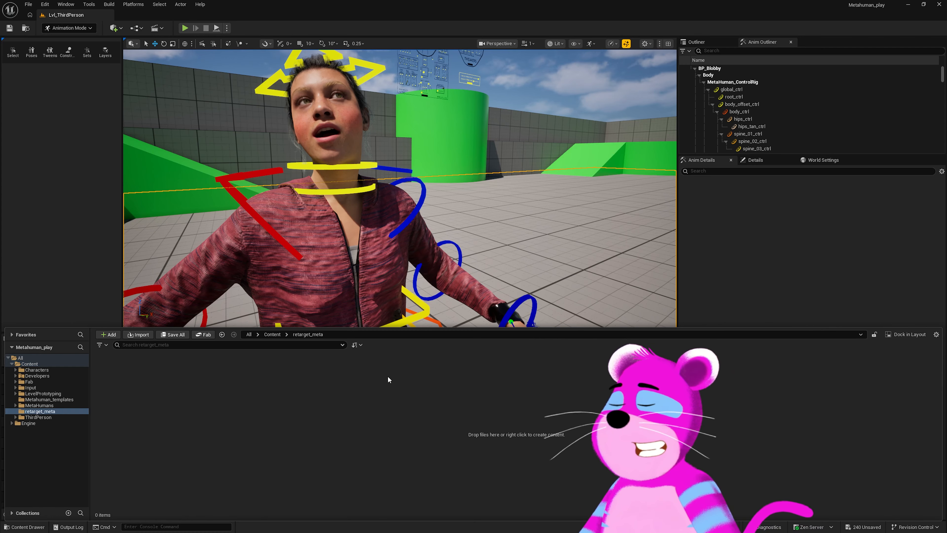
- Browse to Characters > Mannequins > Anims > Unarmed and open the MM_Idle animation
left_click(269, 335)
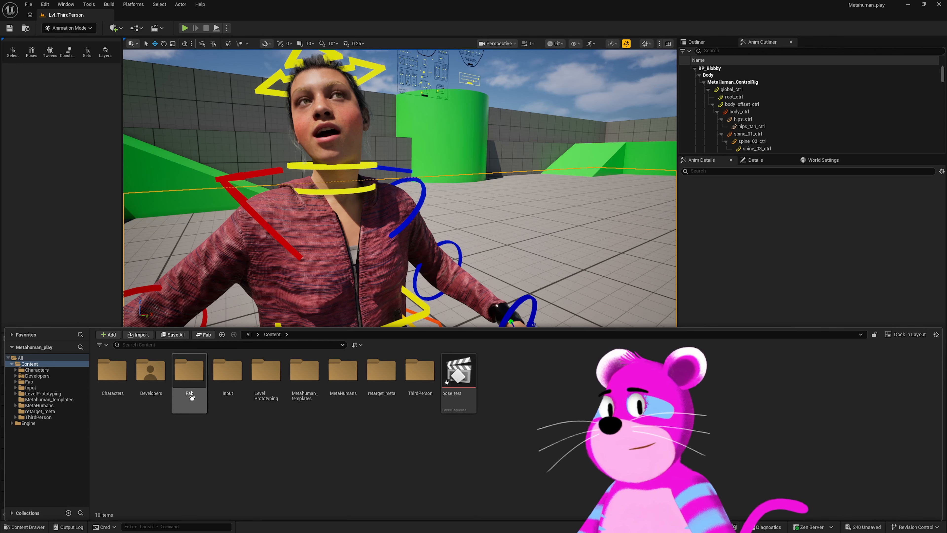
double_click(113, 372)
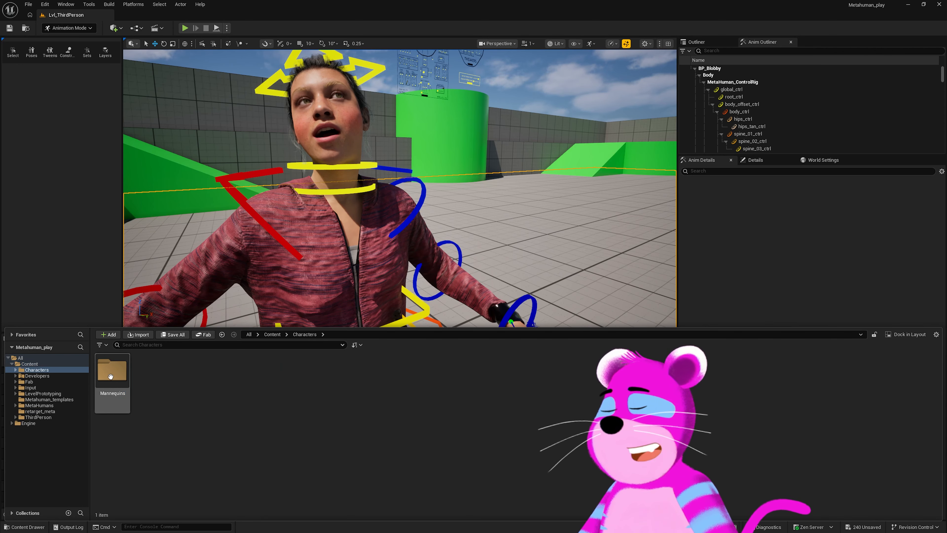
double_click(117, 373)
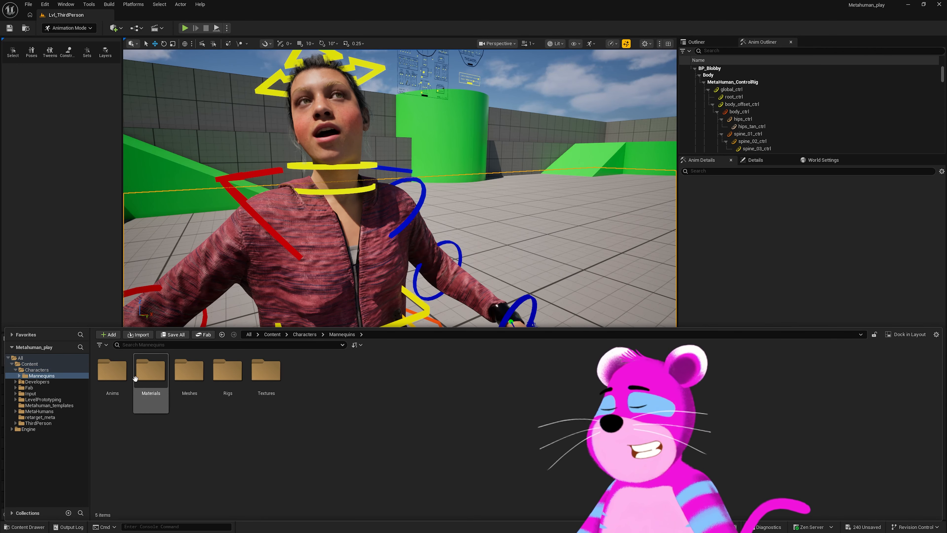
double_click(112, 369)
double_click(227, 369)
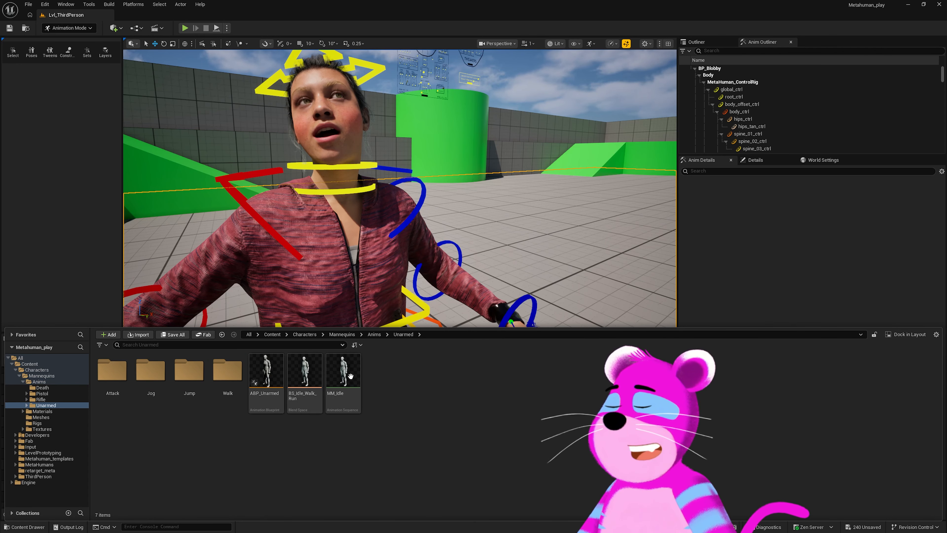
double_click(343, 371)
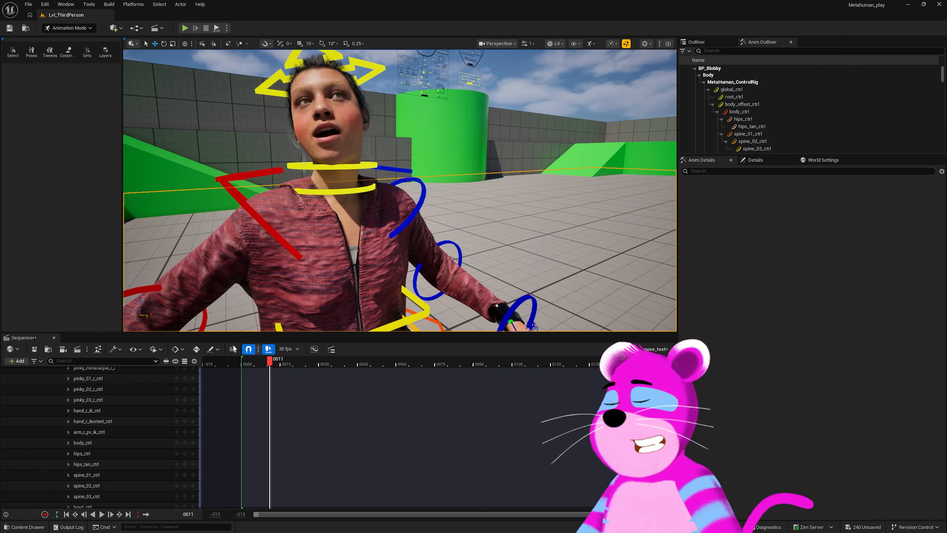
- Start Retarget Animations for the MM_Idle sequence in the Unarmed folder
left_click(26, 527)
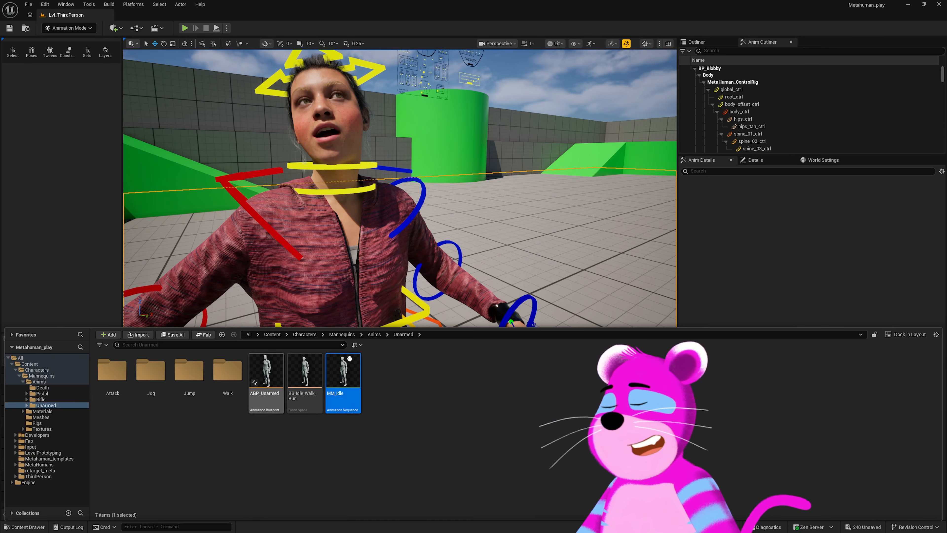
right_click(342, 375)
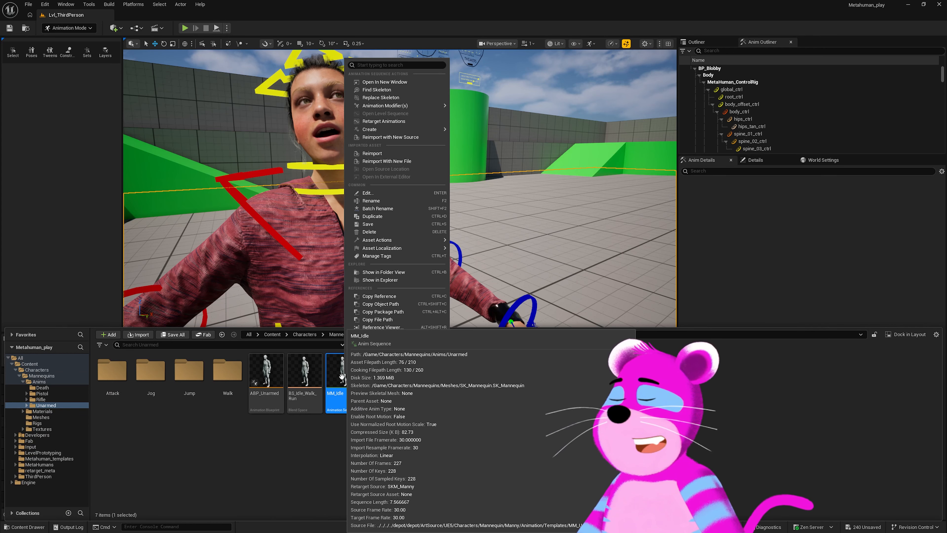
left_click(385, 123)
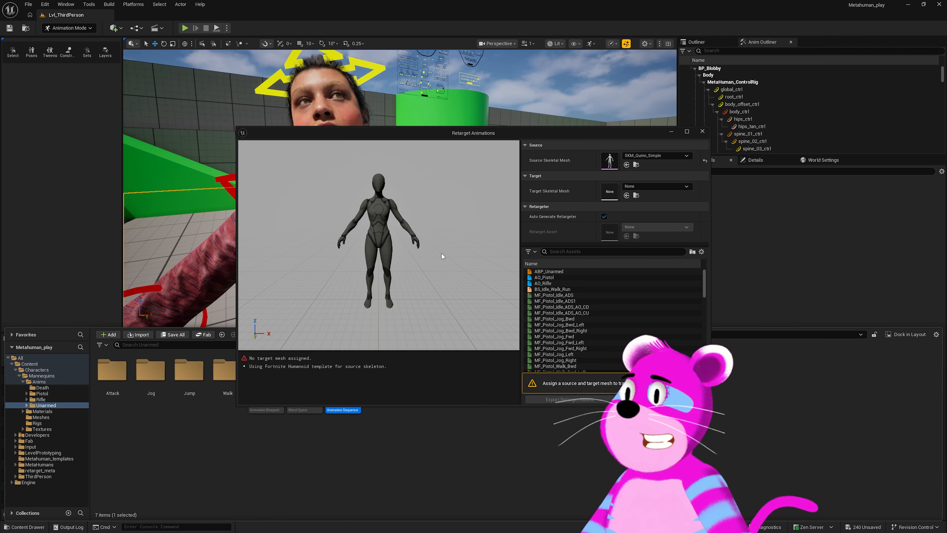
- Set the target skeletal mesh of the retarget to SKM_Blobby_BodyMesh
scroll(442, 253, "up", 3)
scroll(440, 256, "down", 3)
middle_click_drag(440, 253, 454, 243)
left_click_drag(440, 252, 418, 252, "alt")
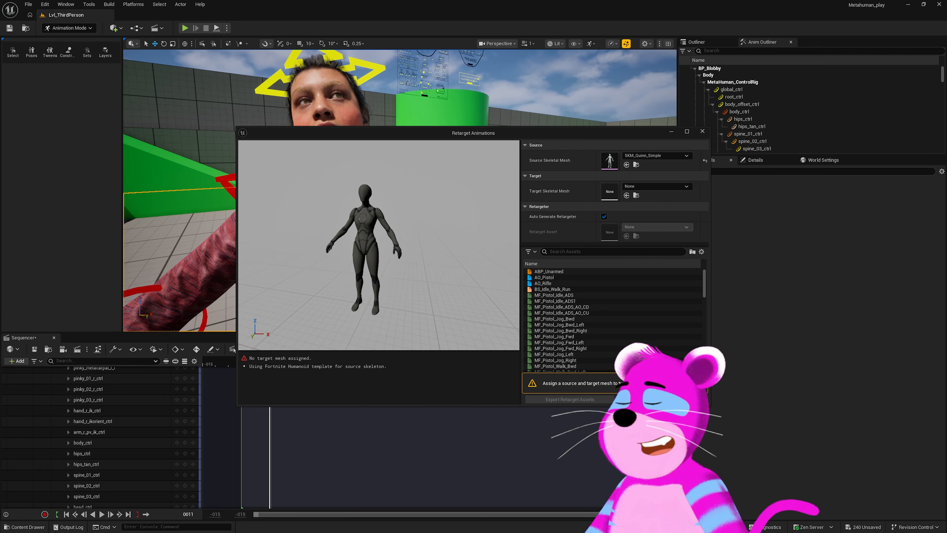
right_click_drag(439, 253, 459, 253, "alt")
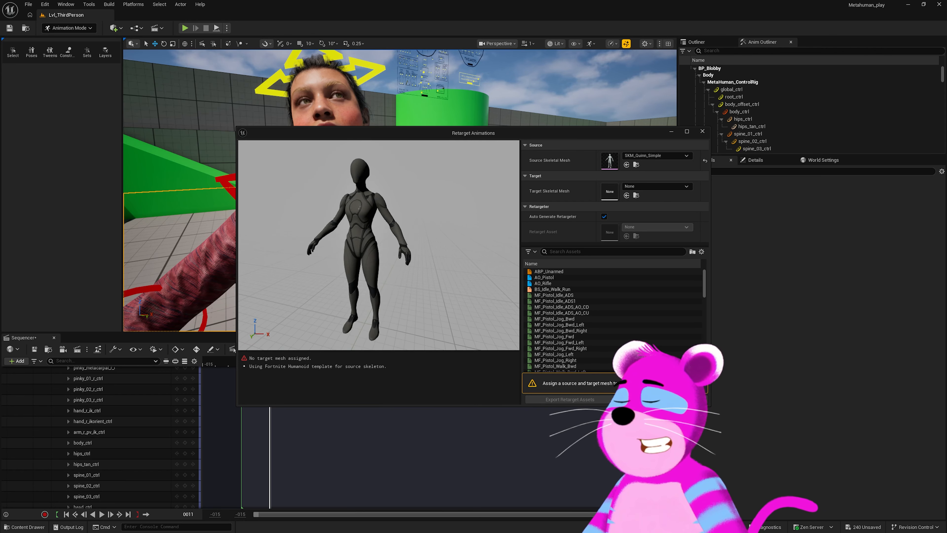
middle_click_drag(439, 253, 446, 255)
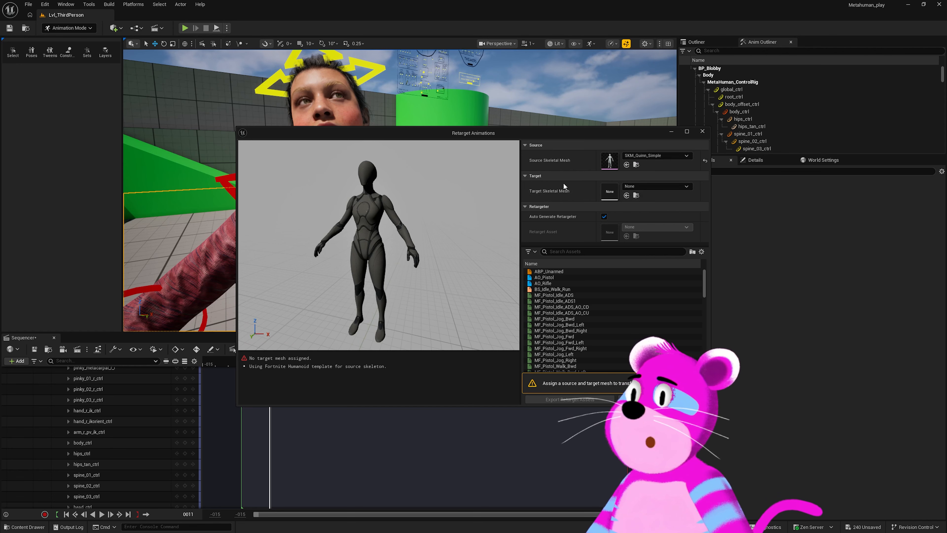
left_click(645, 186)
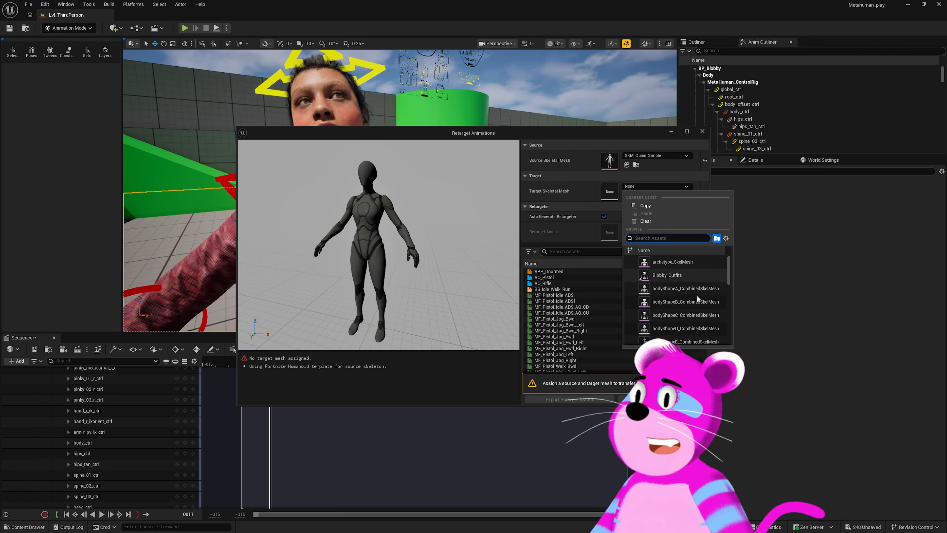
scroll(694, 292, "down", 3)
scroll(693, 291, "up", 3)
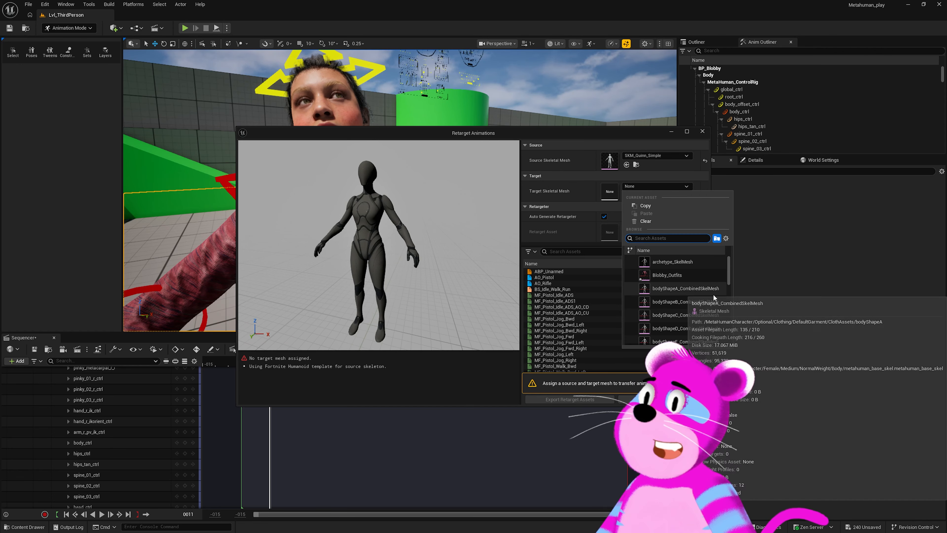
scroll(715, 285, "down", 5)
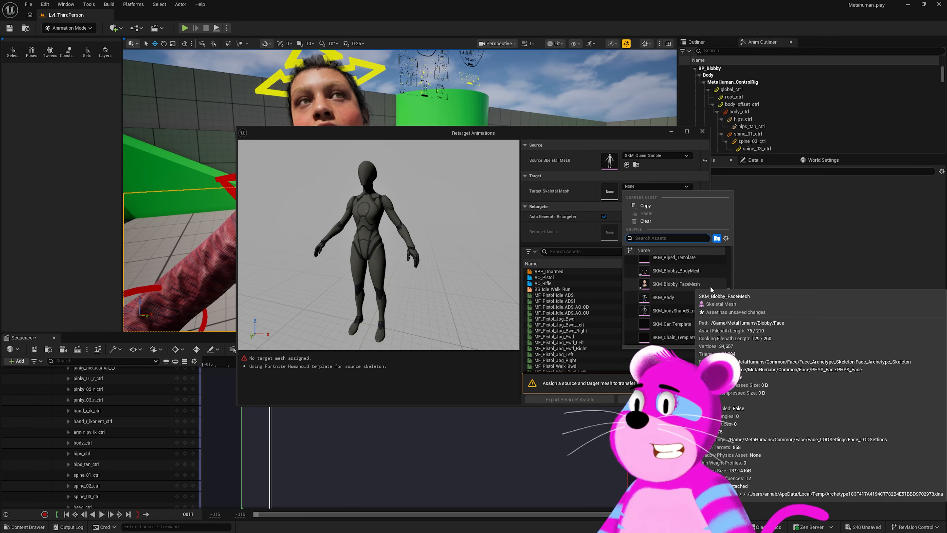
scroll(727, 291, "up", 1)
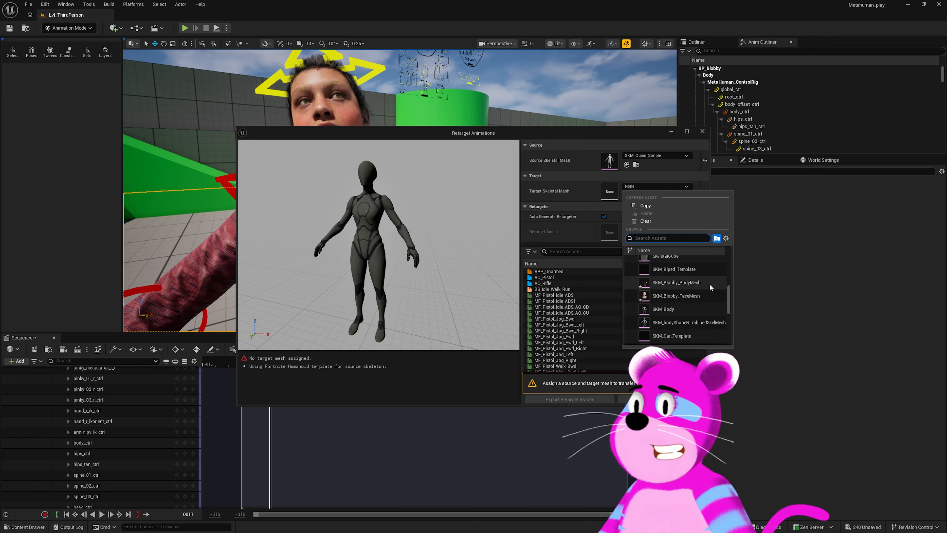
left_click(710, 284)
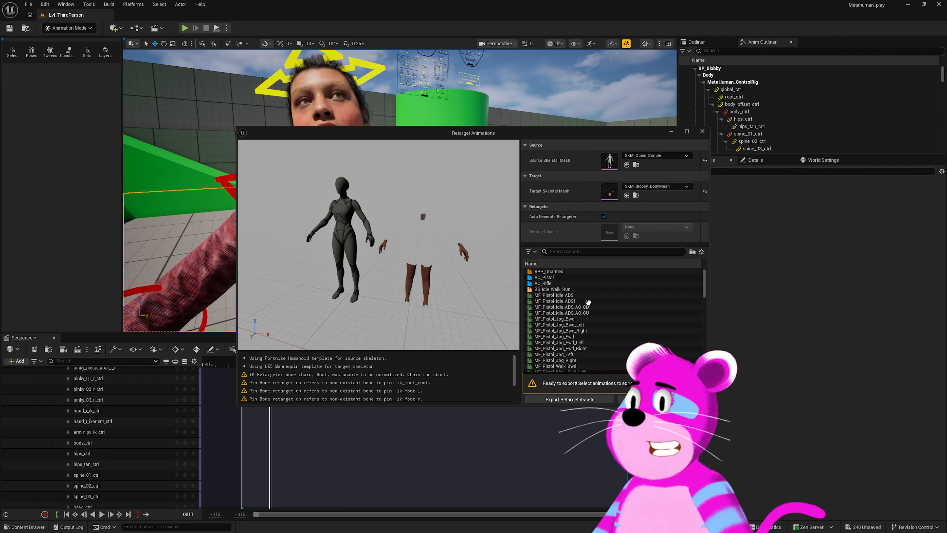
- Select MM_Idle in the retargeter's list of animations as the one to export
scroll(588, 303, "down", 10)
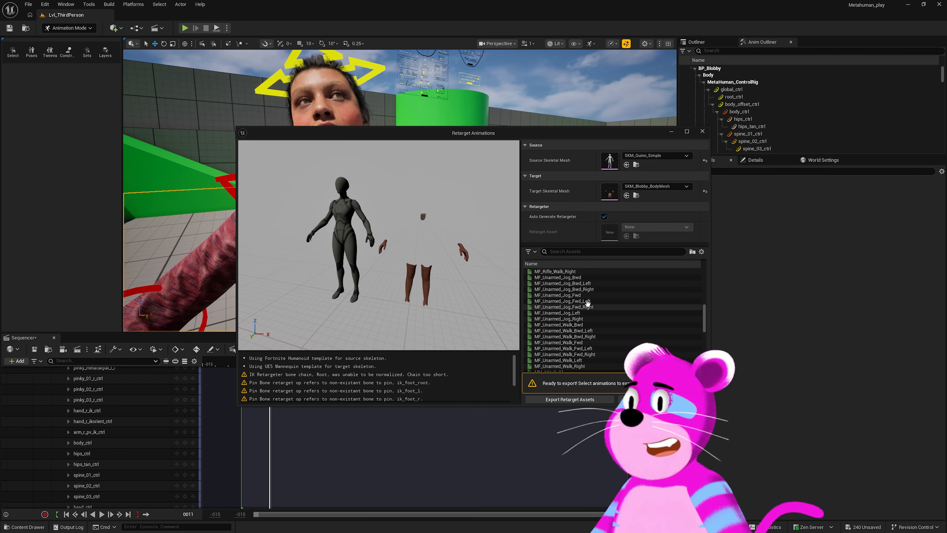
scroll(582, 298, "down", 8)
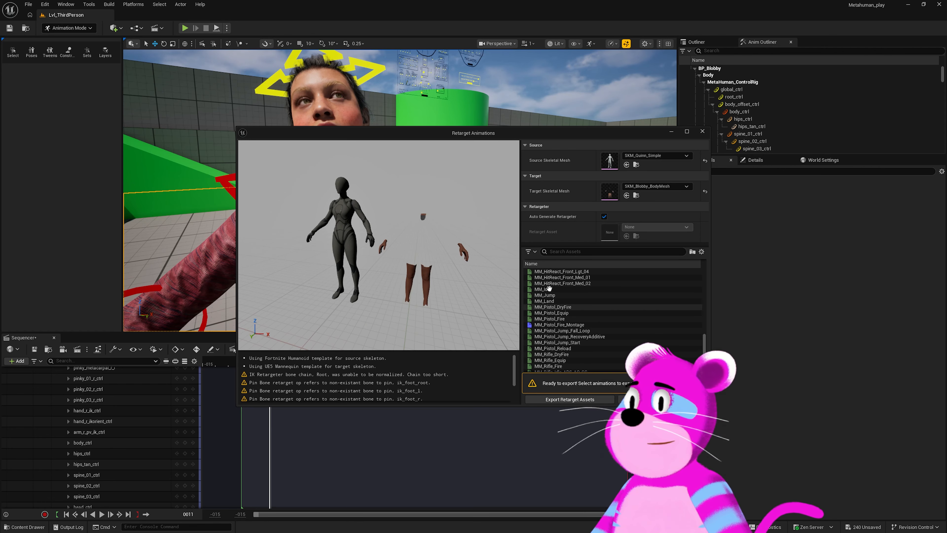
left_click(548, 289)
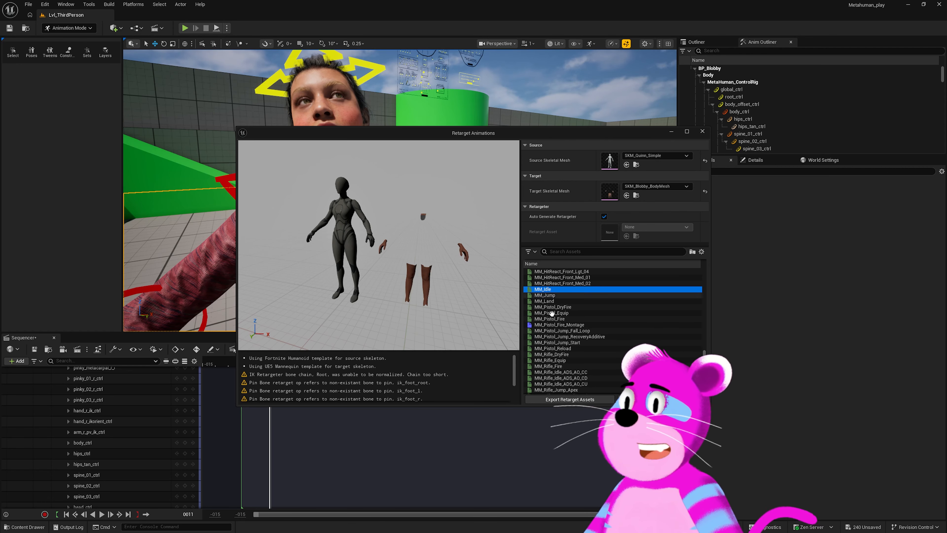
scroll(552, 313, "up", 5)
scroll(552, 313, "down", 6)
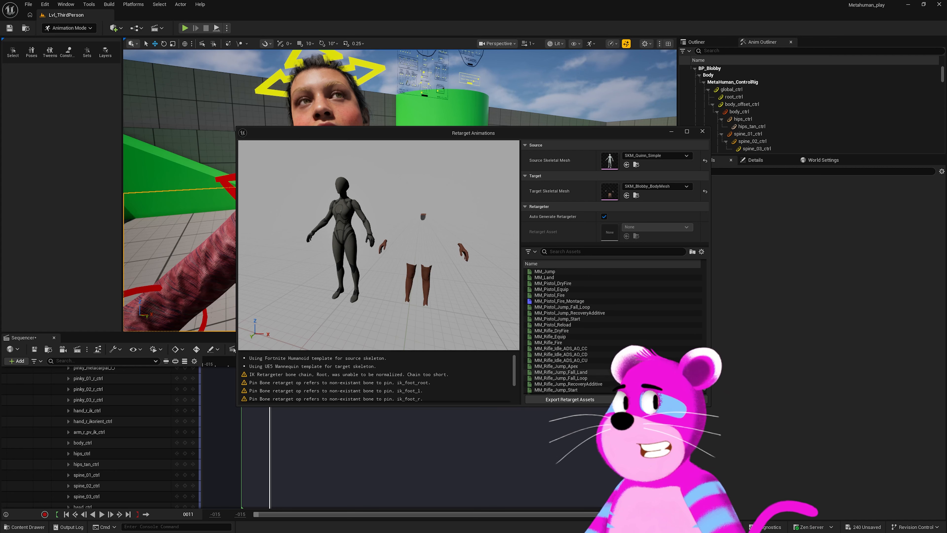
scroll(571, 348, "up", 3)
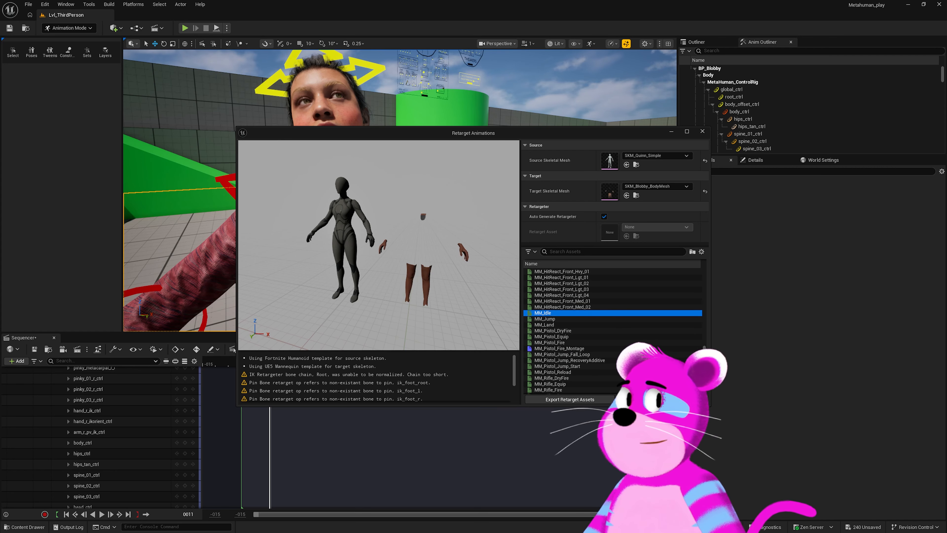
- Export the retargeted MM_Idle animation to the retarget_meta folder with the default batch export options
left_click(570, 399)
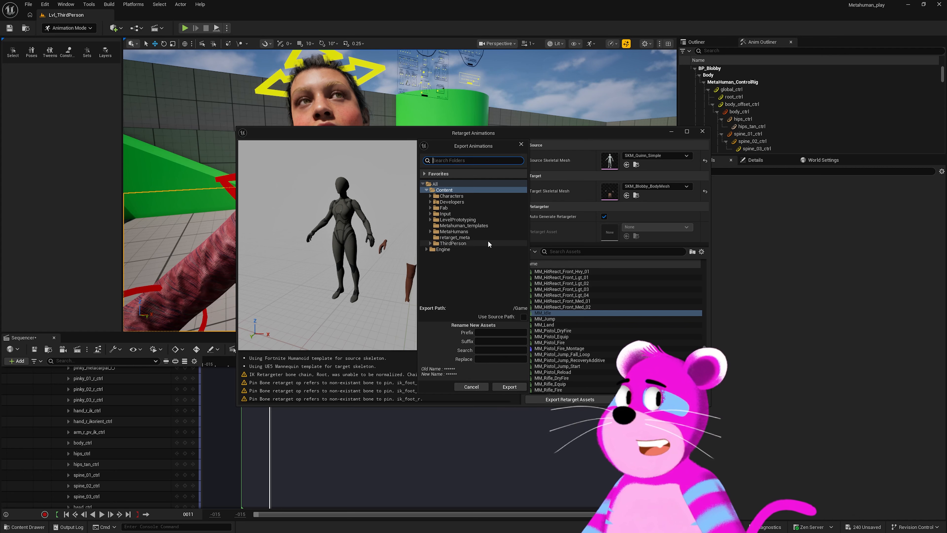
left_click(455, 237)
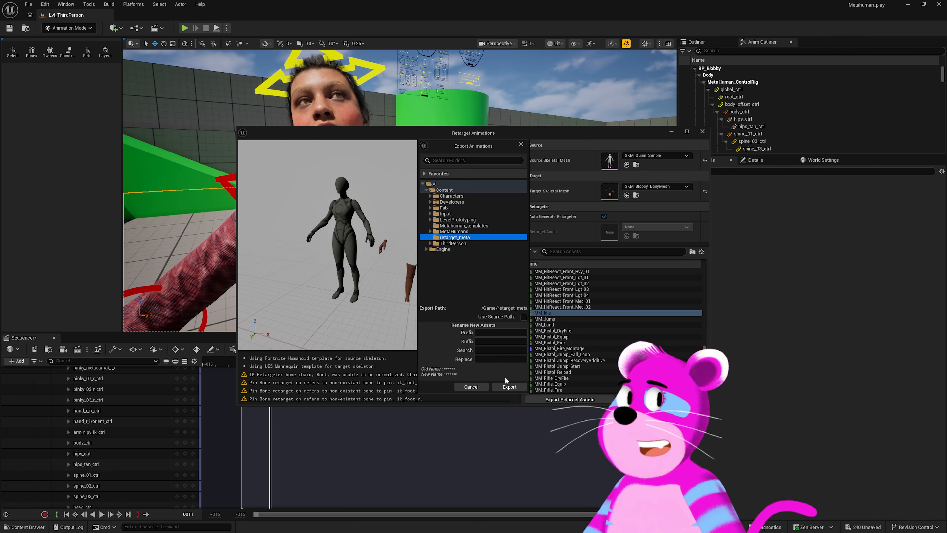
left_click(509, 387)
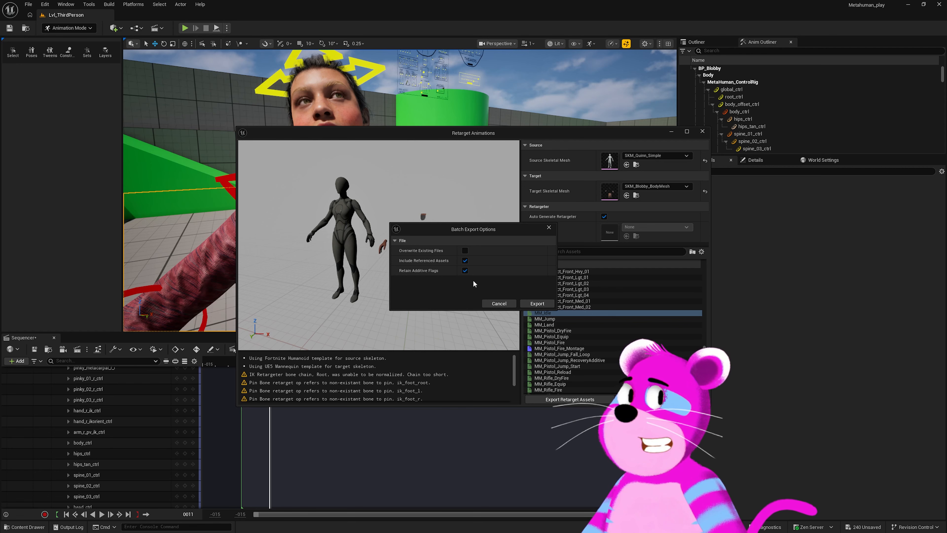
left_click(529, 304)
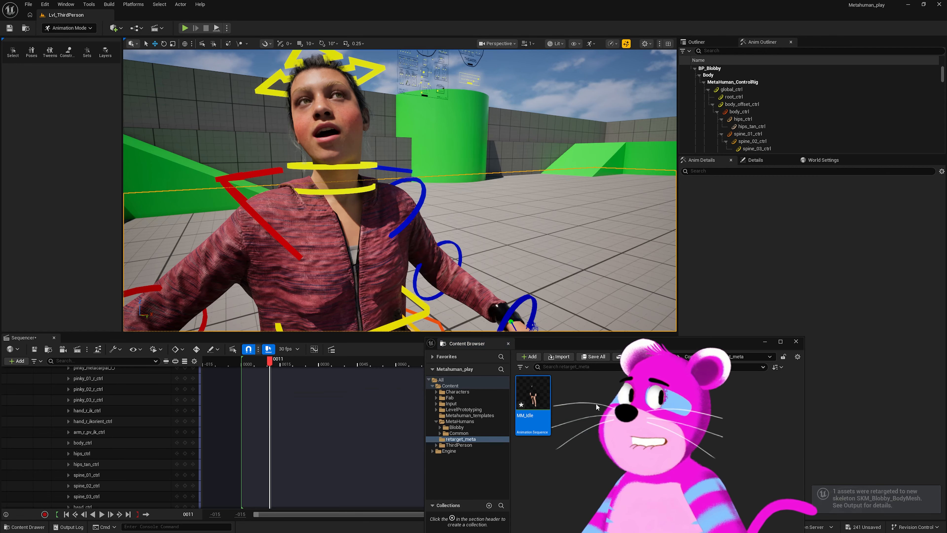
- Dismiss the Save Content dialog without saving and close the Content Browser window
double_click(544, 399)
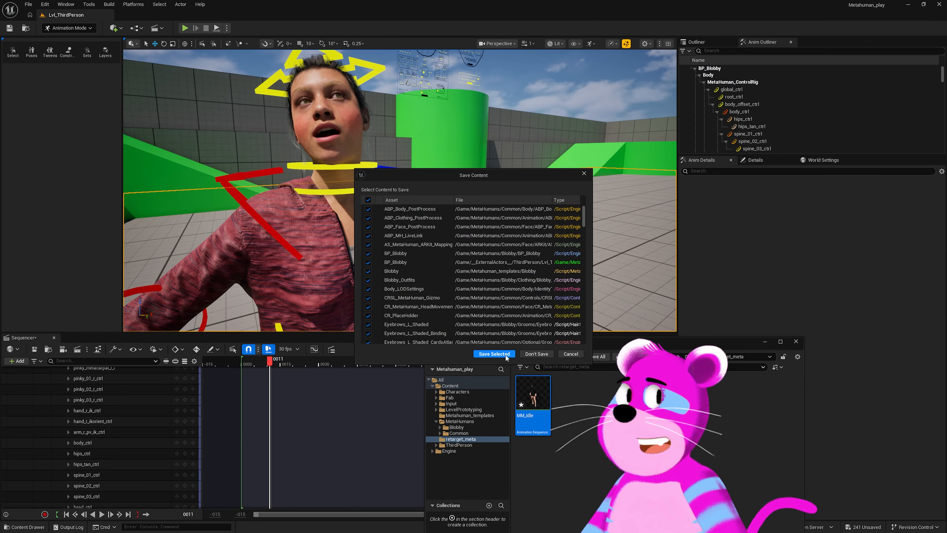
left_click(584, 173)
left_click(795, 341)
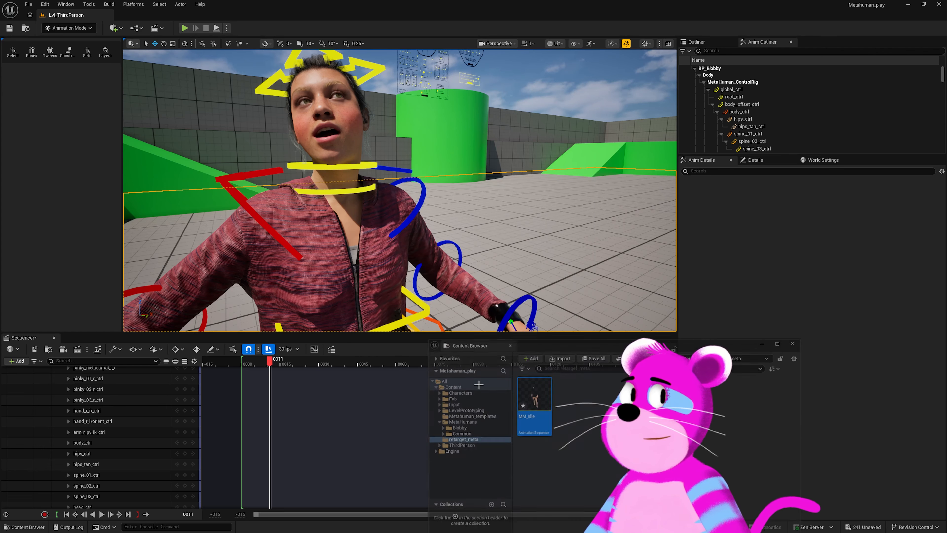
- Collapse the MetaHuman_ControlRig and Body tracks of BP_Blobby in Sequencer, and deactivate both the Body and Face tracks
scroll(174, 435, "up", 10)
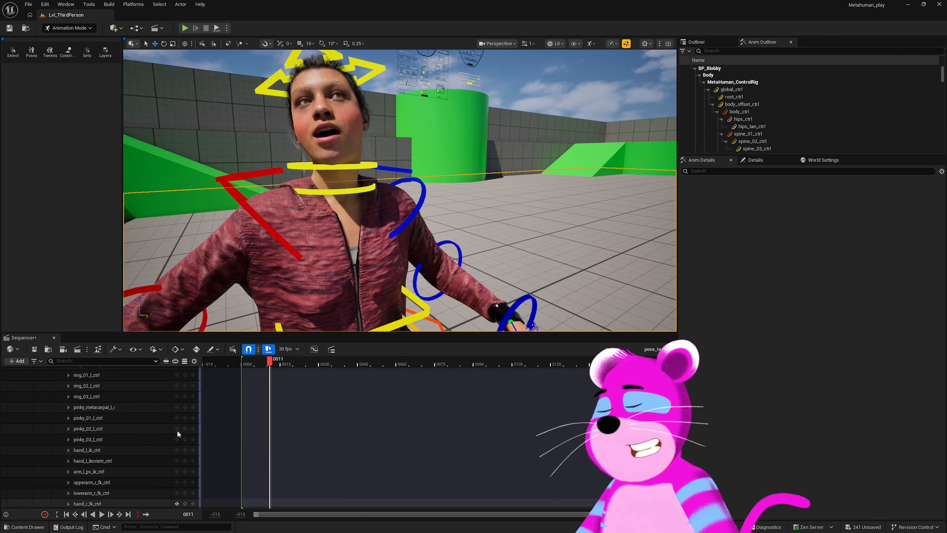
scroll(176, 430, "down", 15)
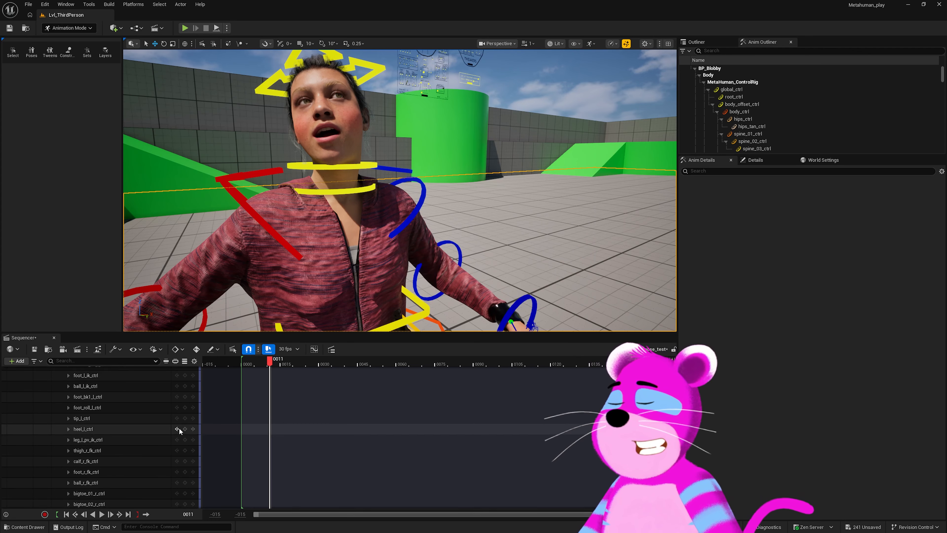
scroll(179, 427, "up", 20)
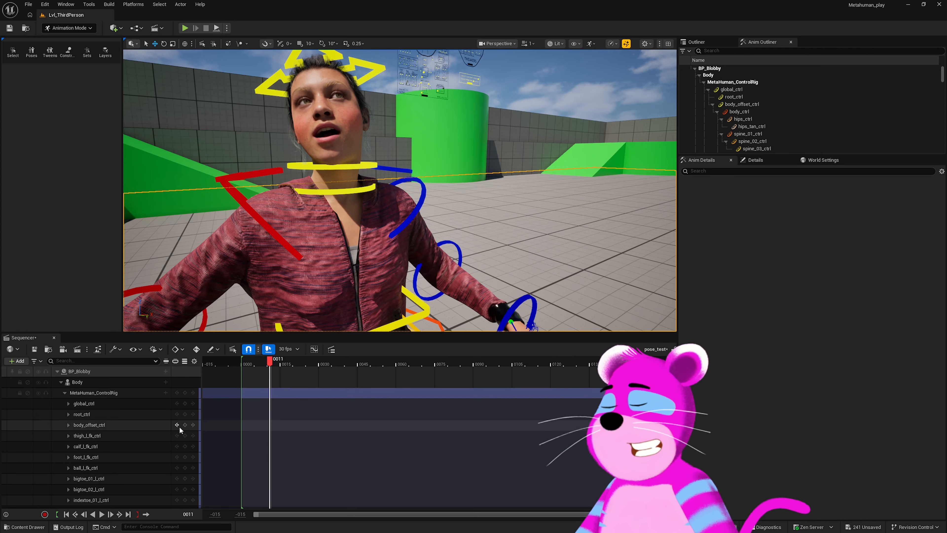
left_click(65, 392)
left_click(60, 382)
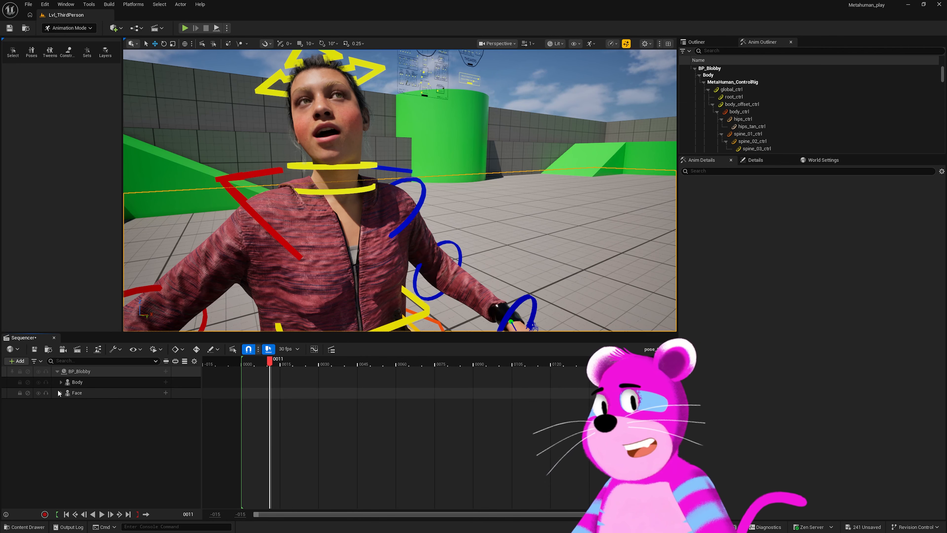
left_click(27, 381)
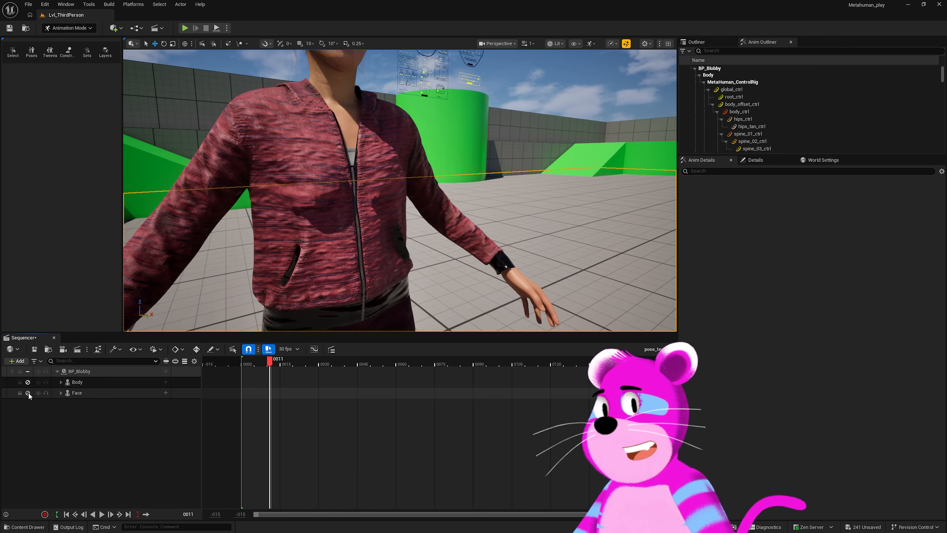
left_click(28, 392)
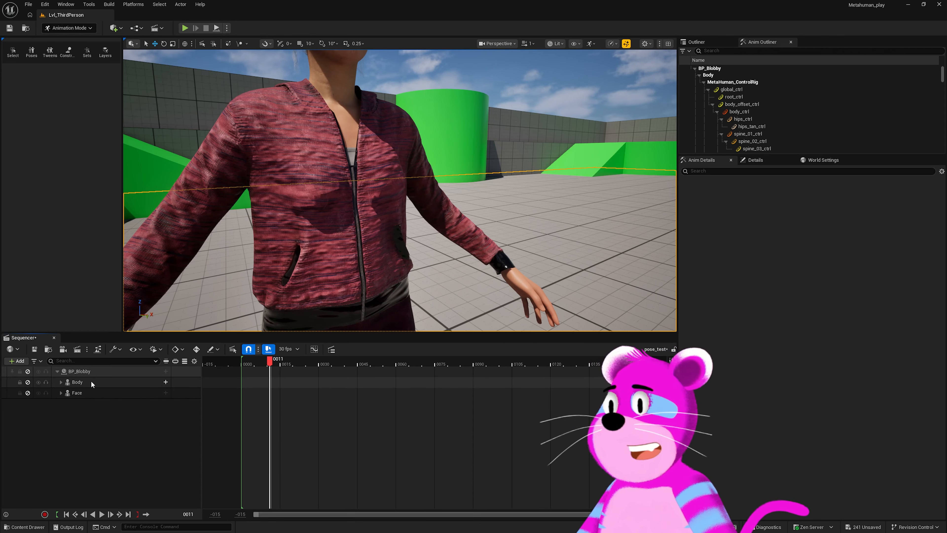
- Add the retargeted MM_Idle animation to Blobby's Body track and expand the track to show its Animation section
left_click(81, 382)
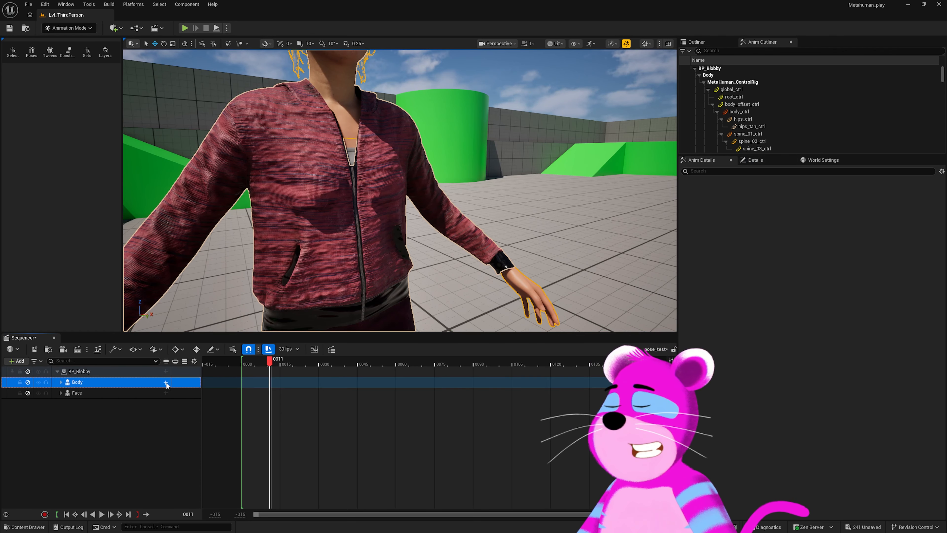
left_click(166, 382)
mouse_move(184, 30)
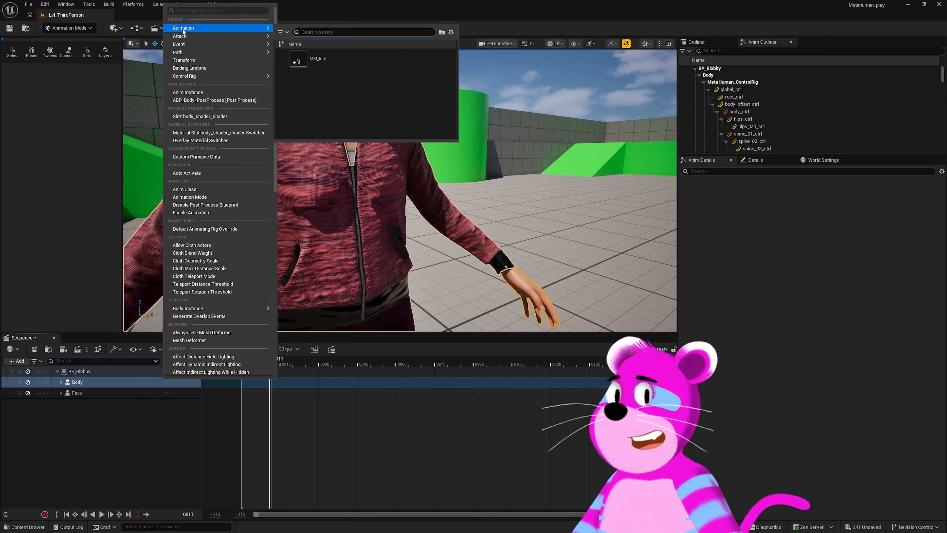
left_click(302, 60)
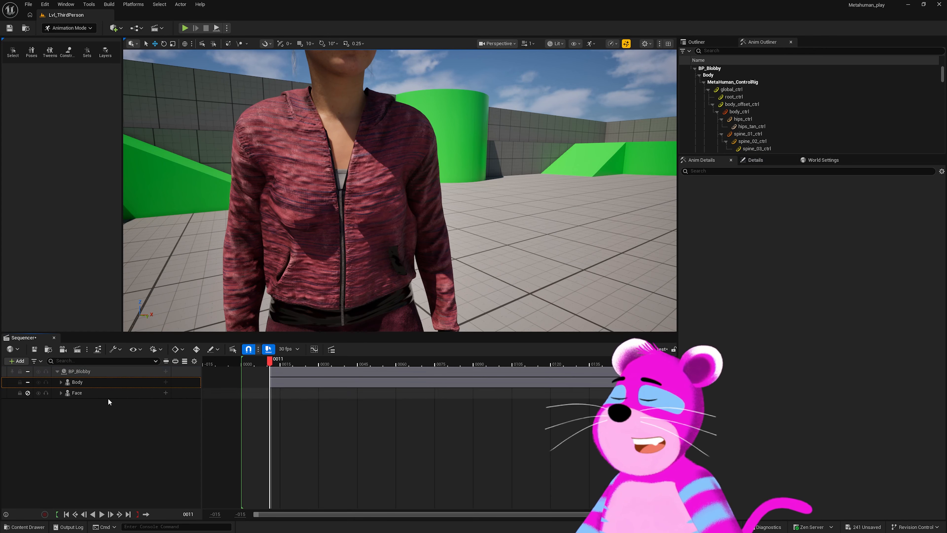
left_click(58, 382)
left_click(61, 383)
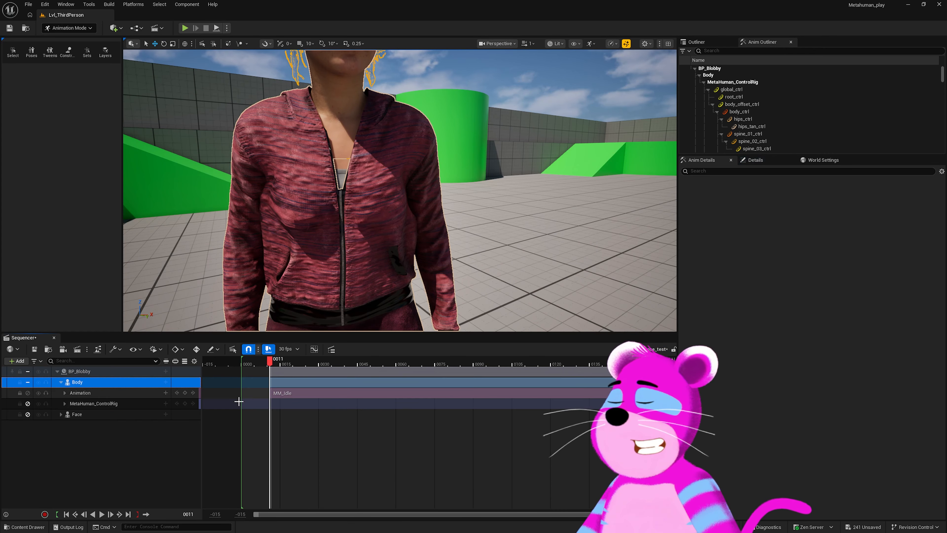
- Play the MM_Idle animation in Sequencer with Blobby's whole body in view to check the retarget
mouse_move(281, 358)
left_mouse_down()
mouse_move(382, 359)
mouse_move(274, 363)
mouse_move(294, 368)
left_mouse_up()
scroll(366, 268, "down", 5)
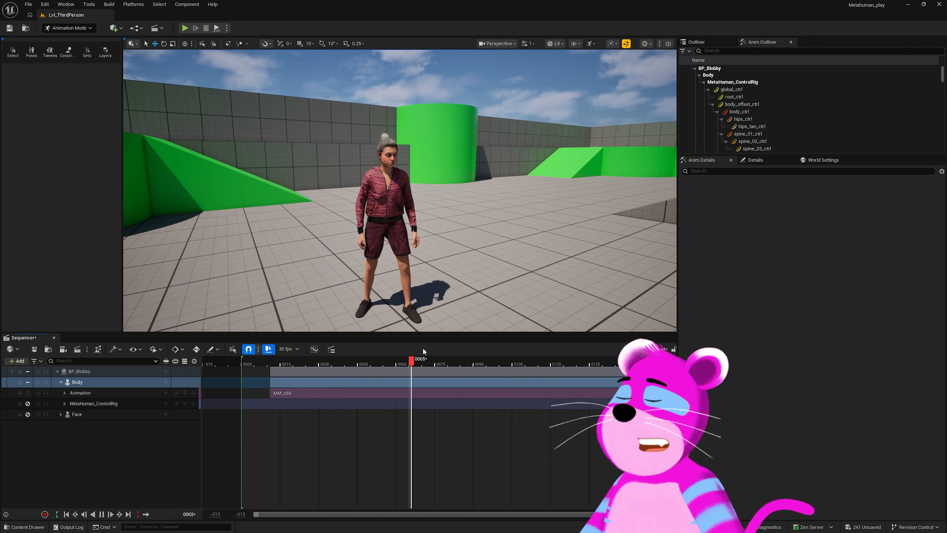
left_click_drag(440, 218, 310, 218, "alt")
key("space")
middle_click_drag(377, 220, 389, 197, "alt")
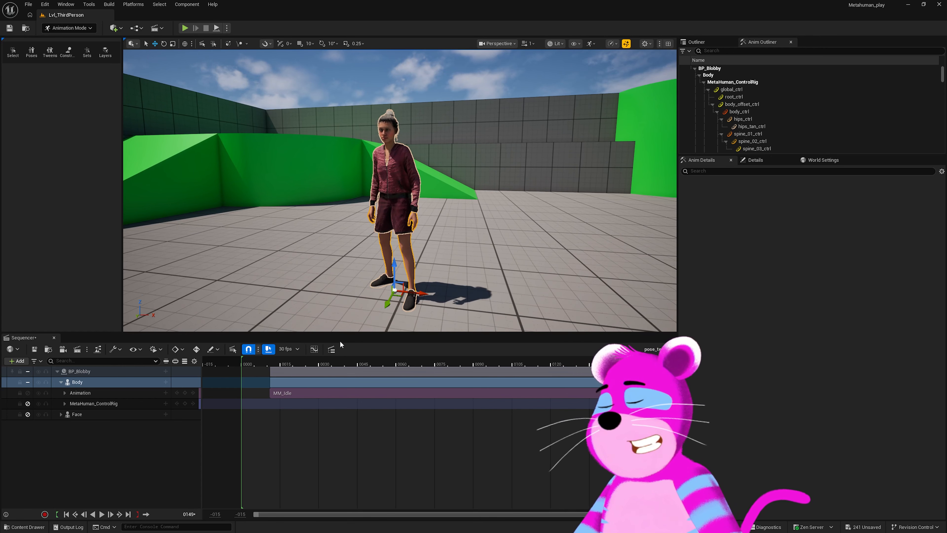
- Shift the MM_Idle section to start at frame 0 and play the sequence from near its beginning
left_click_drag(292, 364, 412, 374)
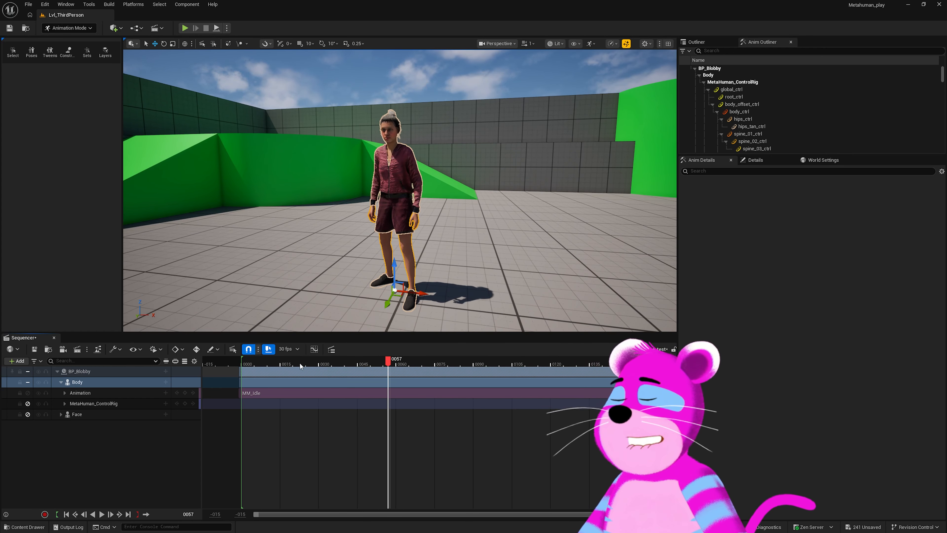
left_click(255, 364)
key("space")
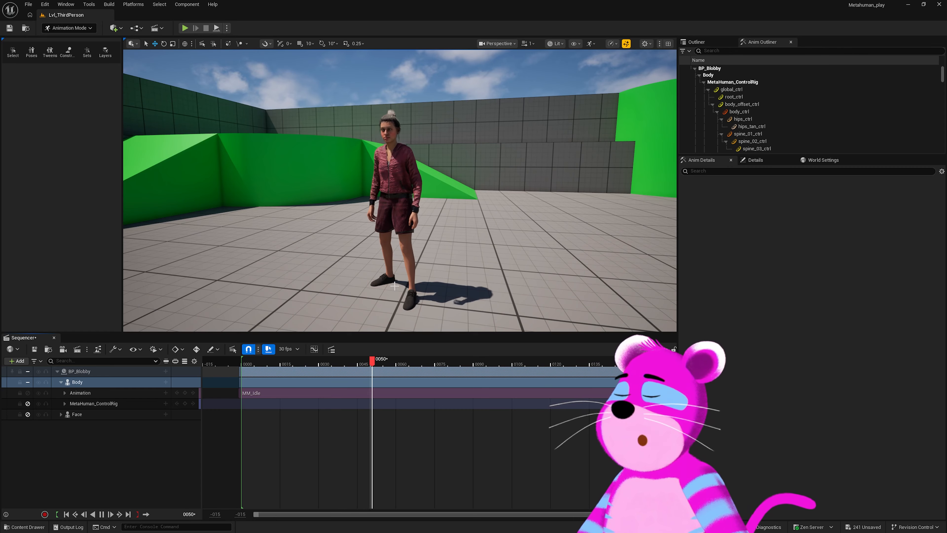
- Replay and scrub the MM_Idle animation several times to examine Blobby's idle motion from different angles
left_click_drag(377, 220, 358, 234, "alt")
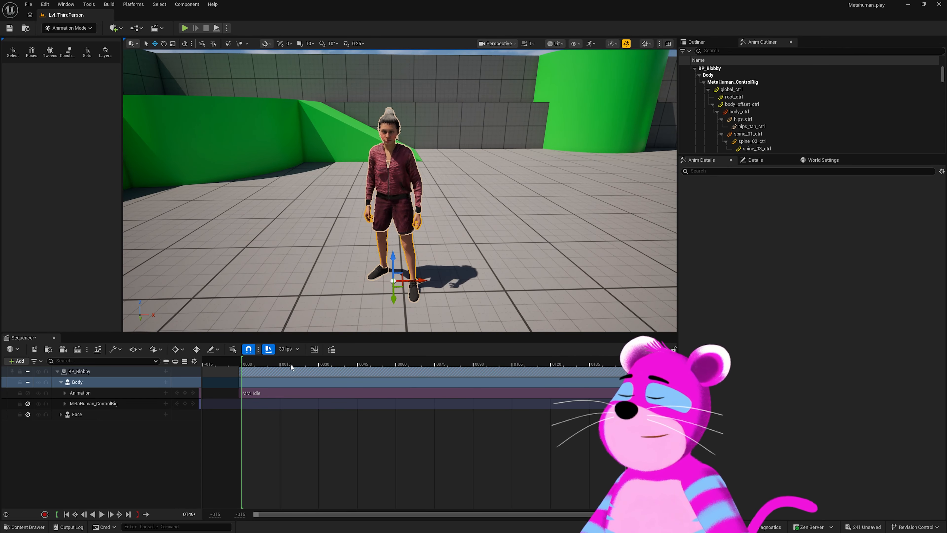
left_click(379, 362)
key("space")
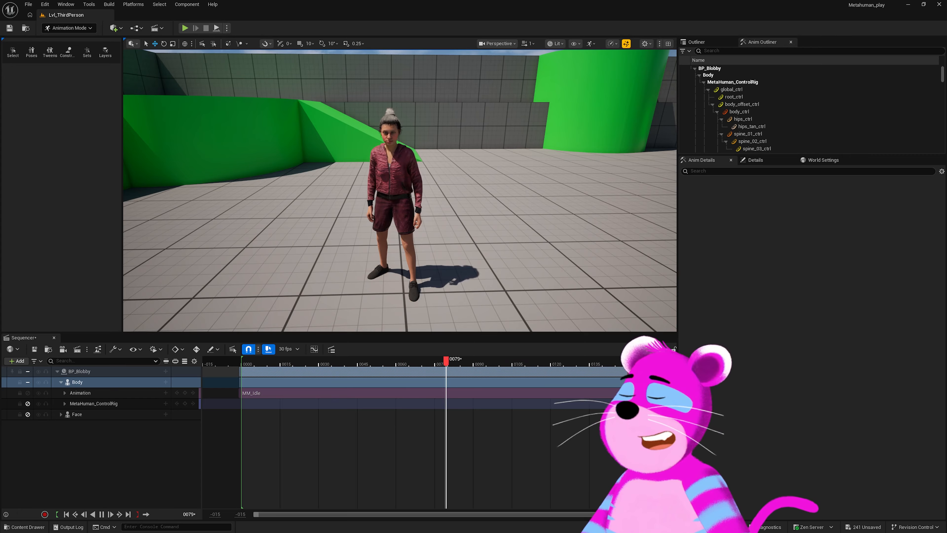
left_click_drag(378, 220, 328, 211, "alt")
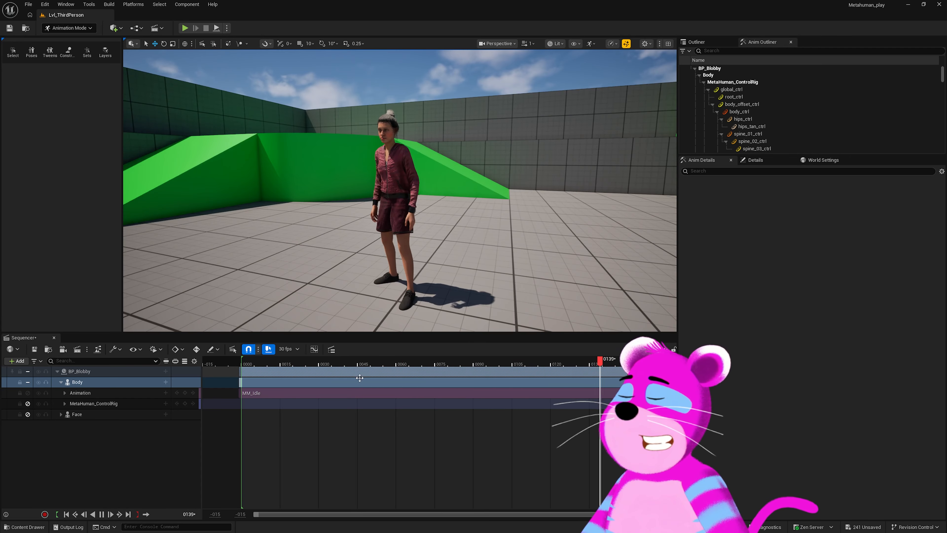
left_click(279, 364)
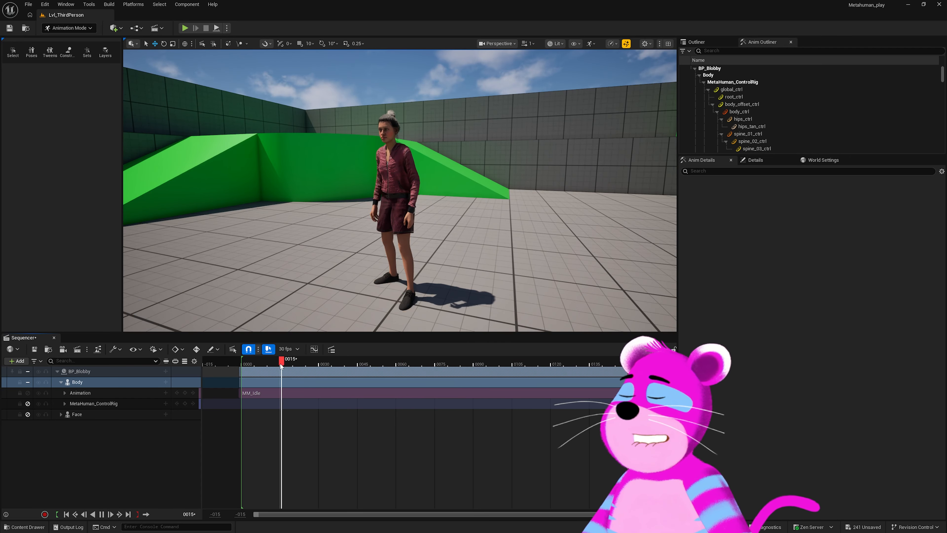
key("space")
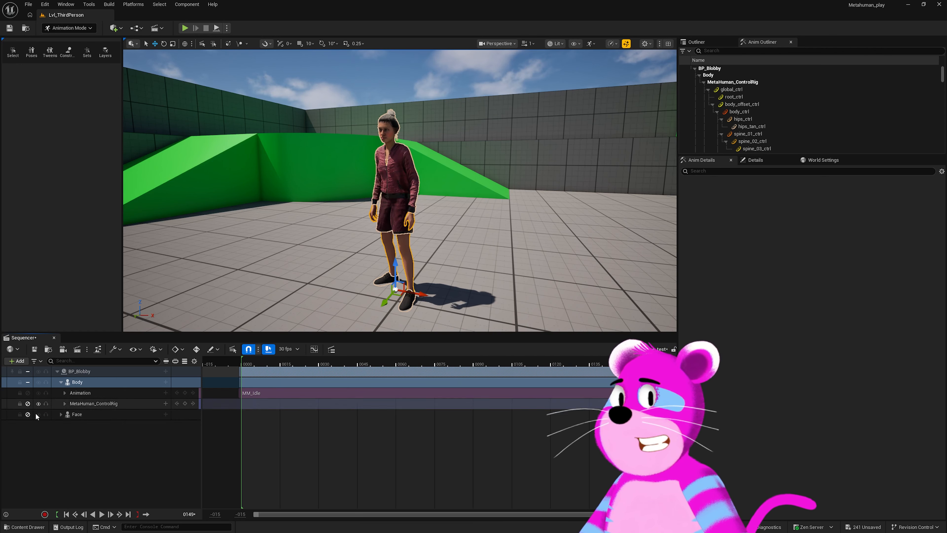
left_click(258, 364)
left_click_drag(252, 364, 293, 362)
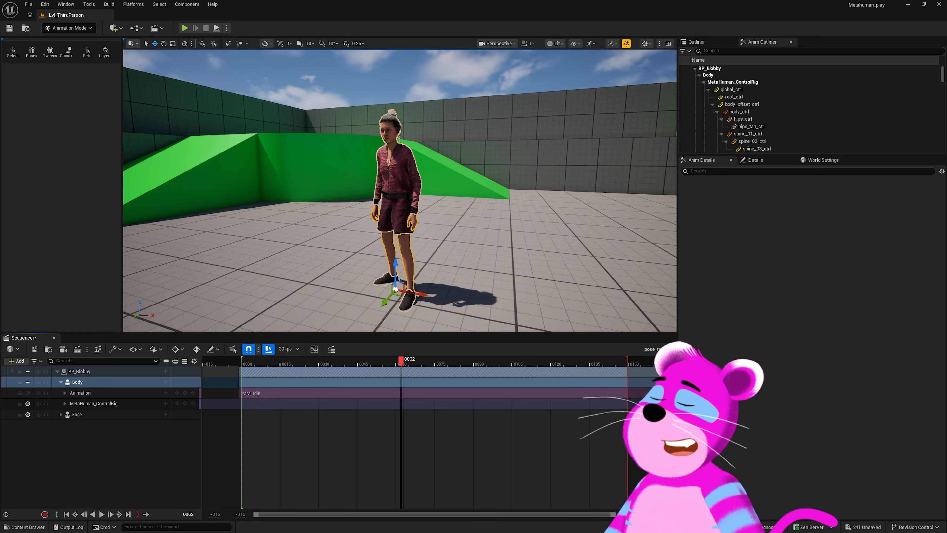